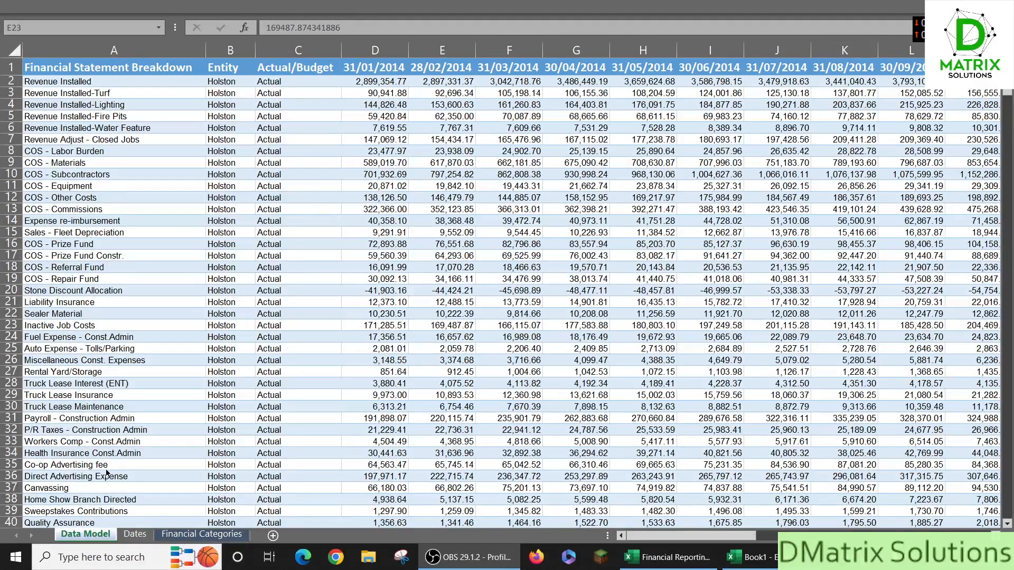
Examine the Financial Statement List, Category and Sub Category columns on the Financial Categories sheet.
click(206, 536)
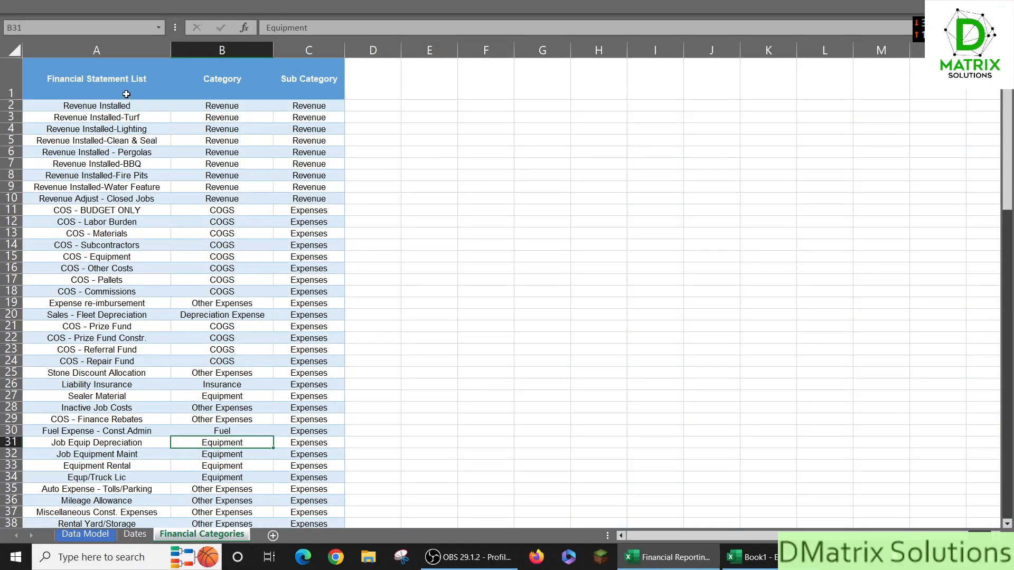
drag(119, 107, 121, 252)
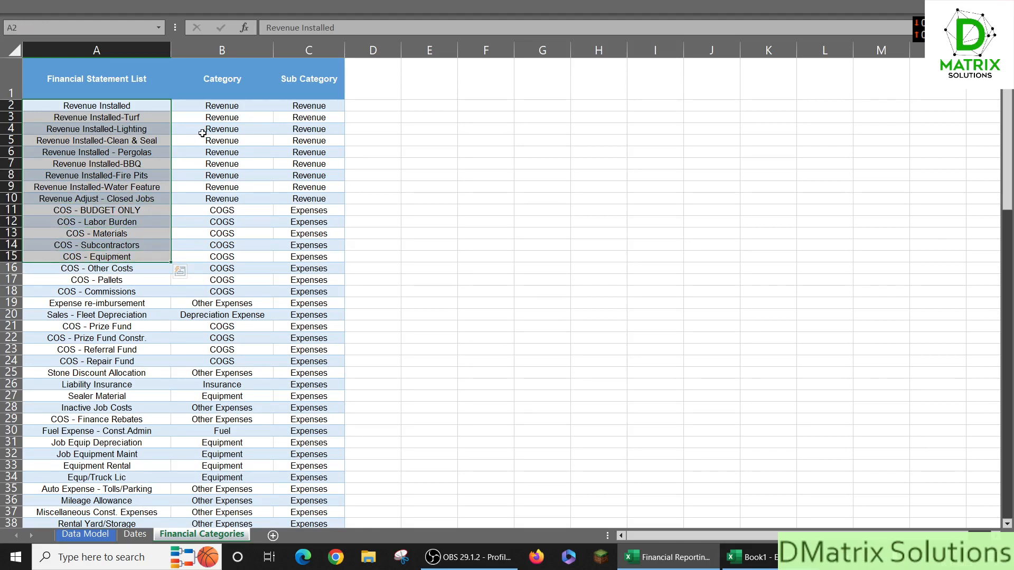
click(204, 133)
click(307, 116)
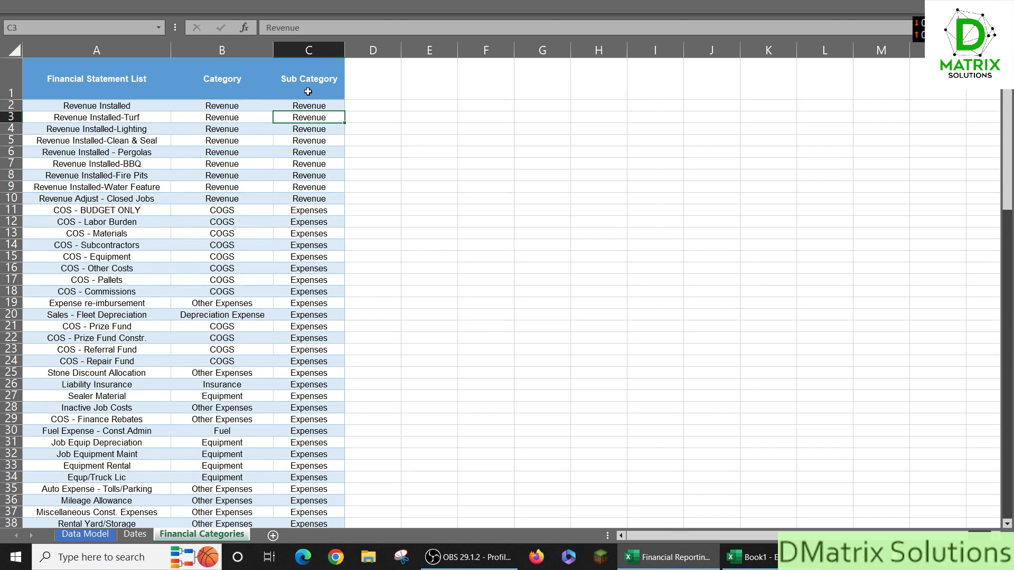
click(308, 90)
Set the ribbon display to show tabs and commands all the time.
click(353, 12)
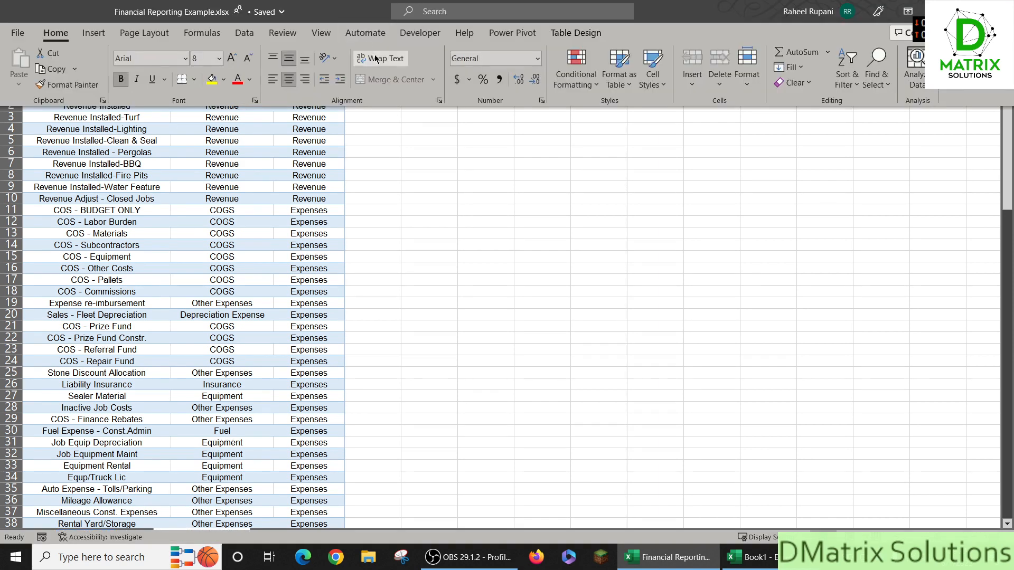
click(291, 151)
click(320, 10)
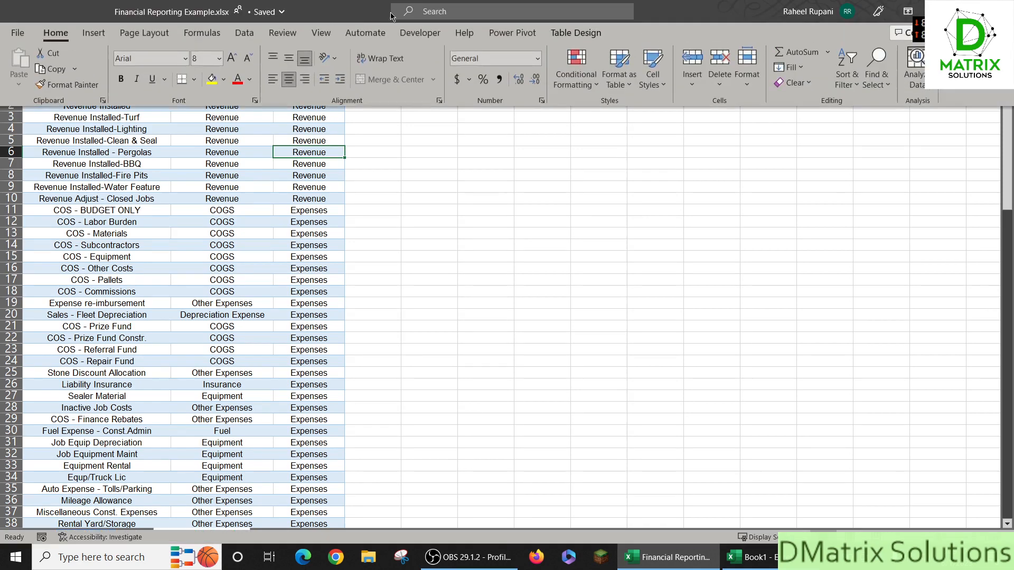
click(907, 11)
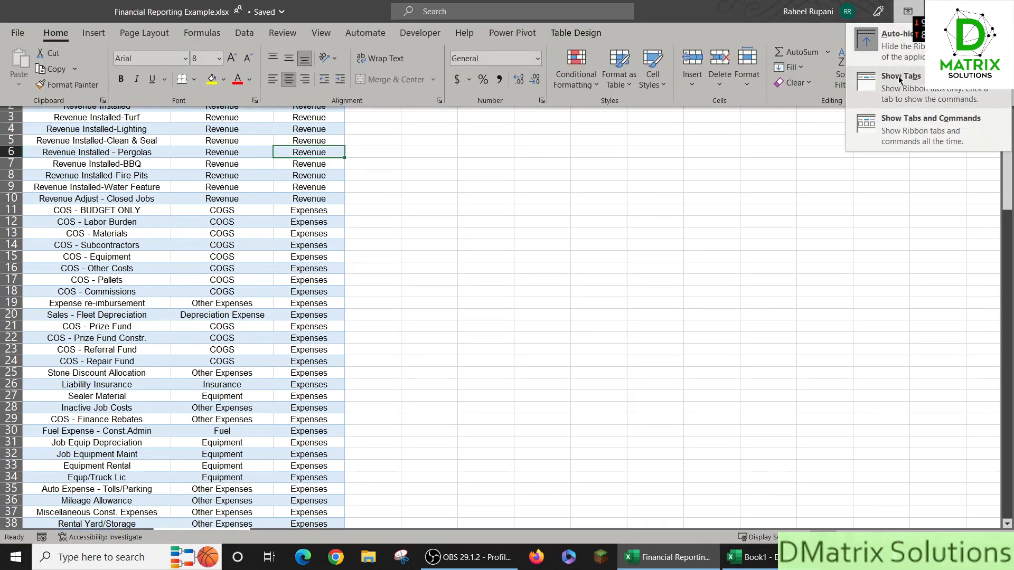
click(901, 142)
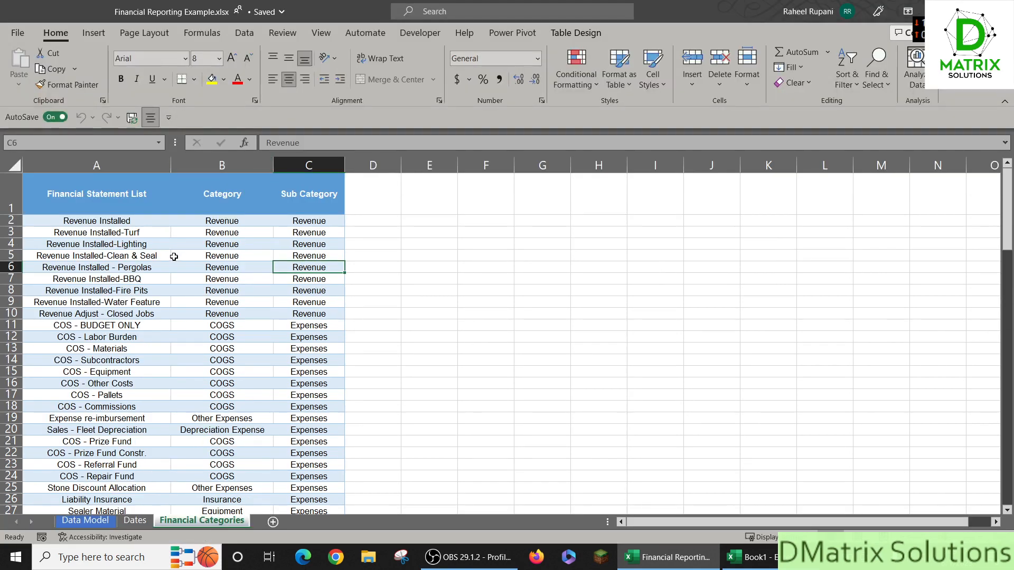
Turn on the header filters for the table on the Financial Categories sheet.
click(309, 194)
click(222, 197)
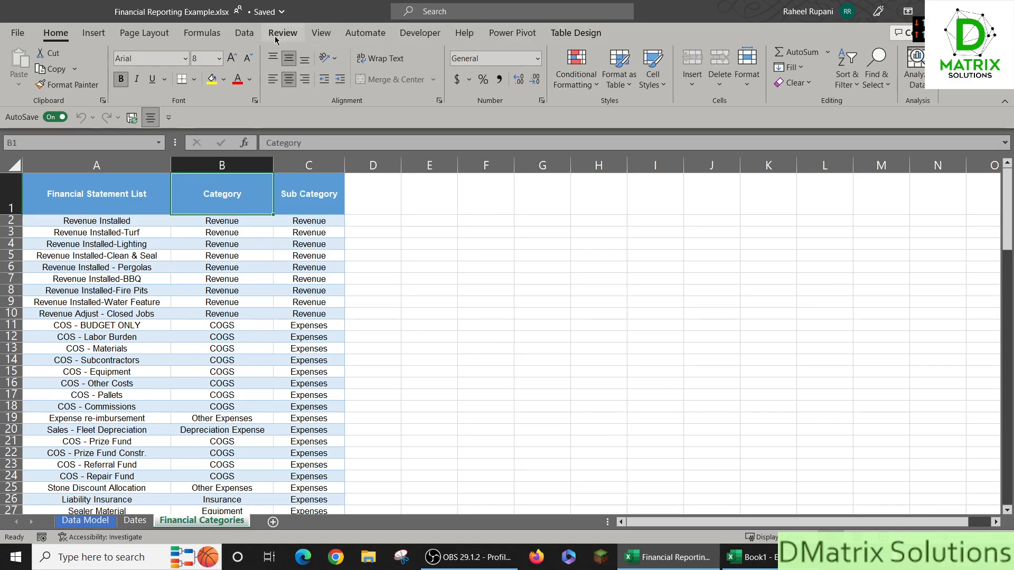
click(244, 33)
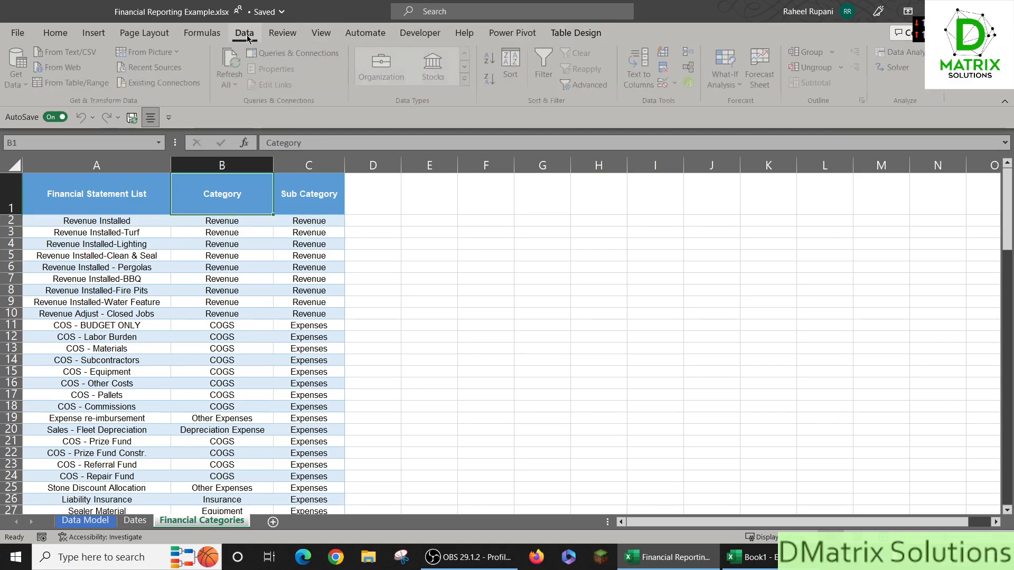
click(546, 67)
Review the filter values of the Category and Sub Category columns without applying a filter.
click(267, 209)
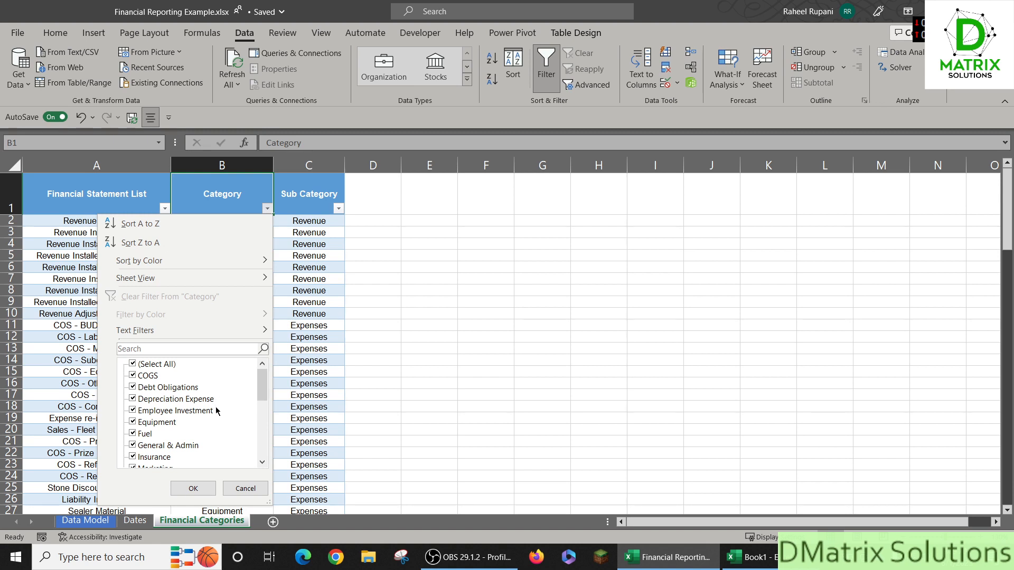
scroll(217, 411, down, 1)
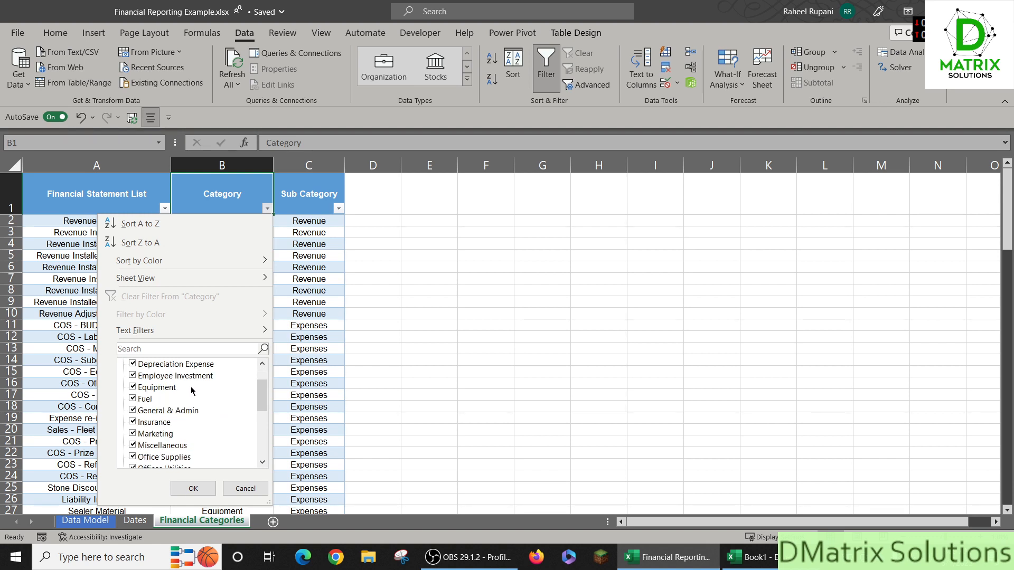
scroll(195, 391, down, 3)
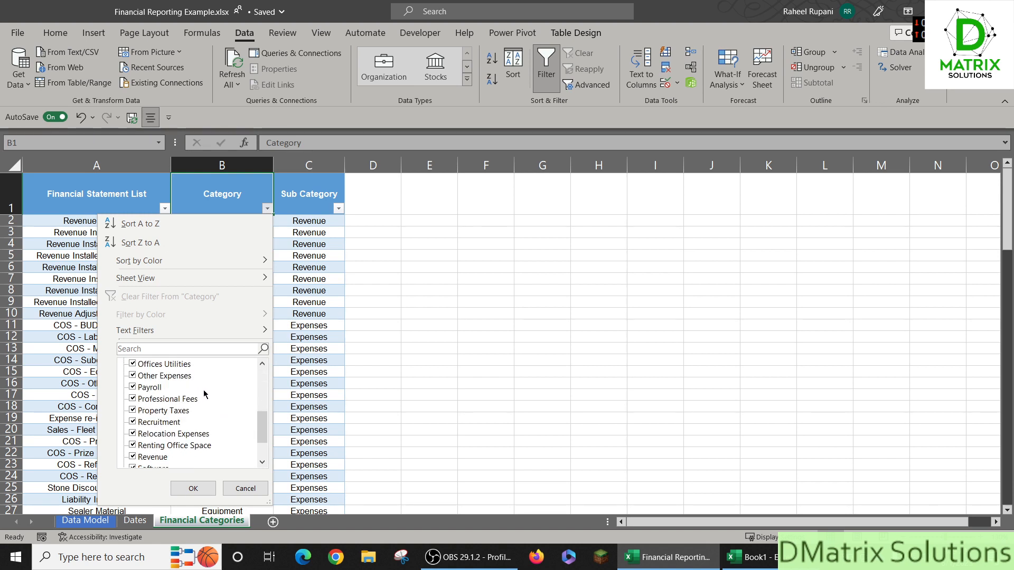
scroll(205, 393, down, 2)
click(246, 488)
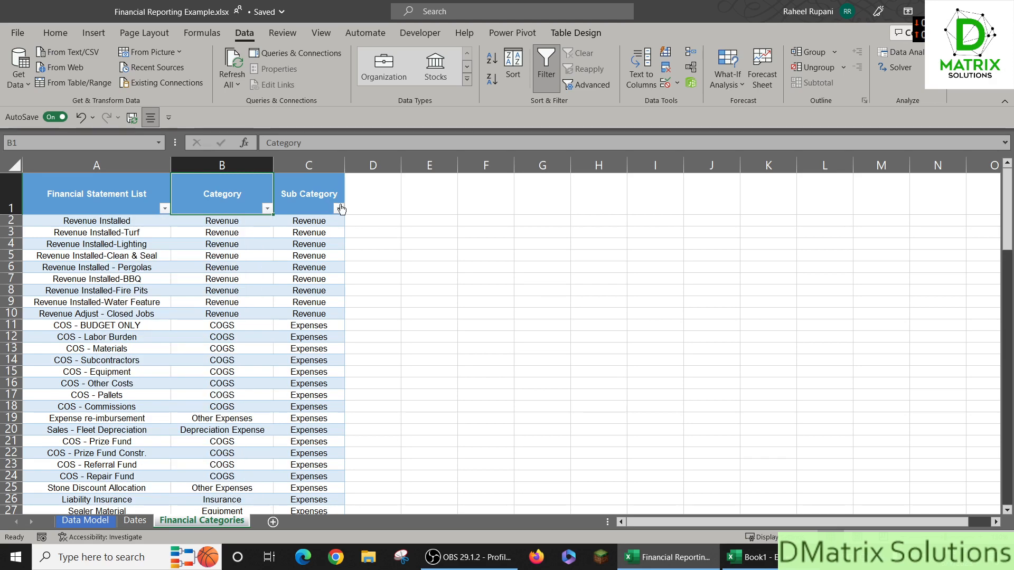
click(337, 208)
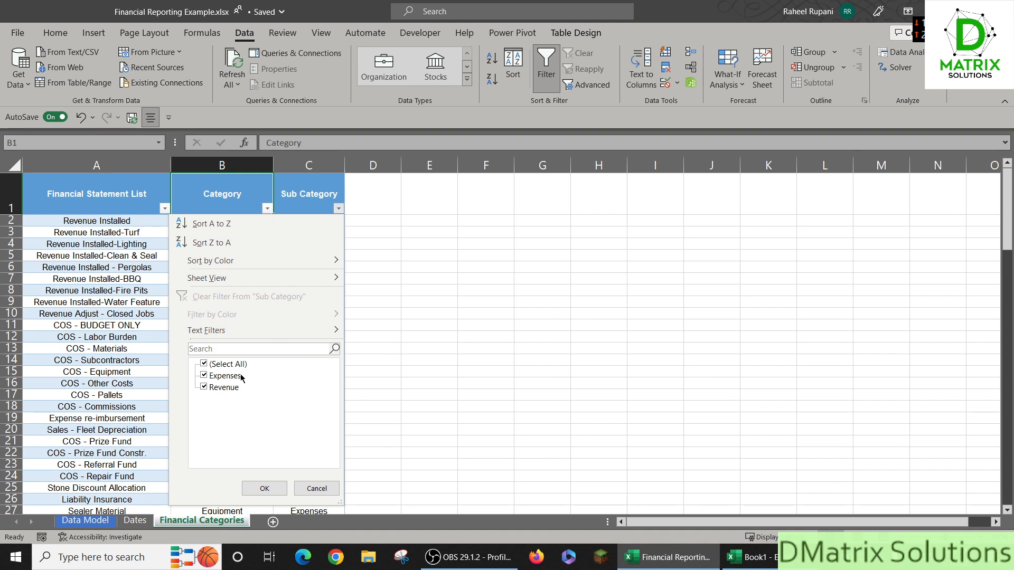
click(317, 488)
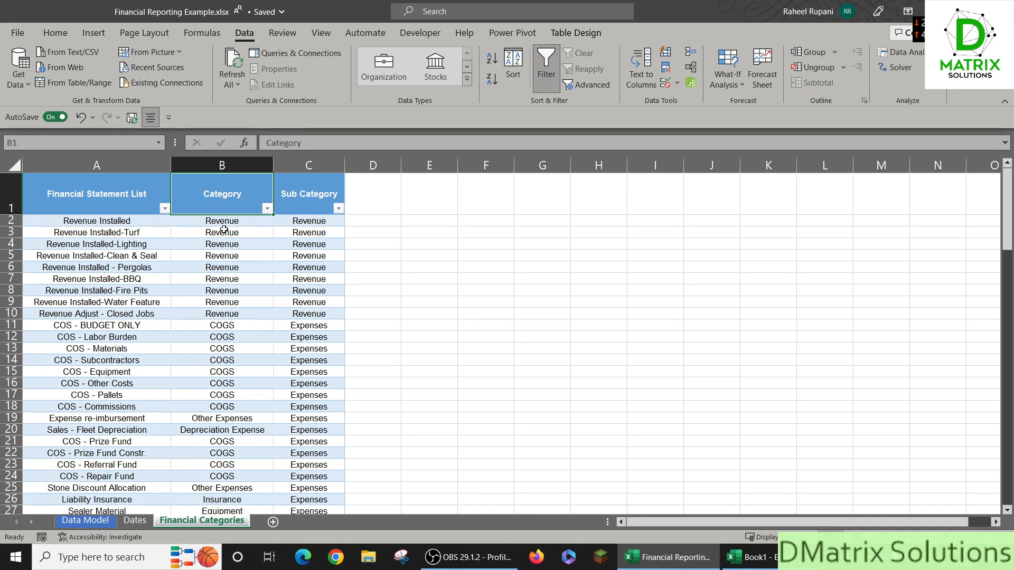
Turn on the header filters for the table on the Data Model sheet.
click(103, 522)
click(288, 279)
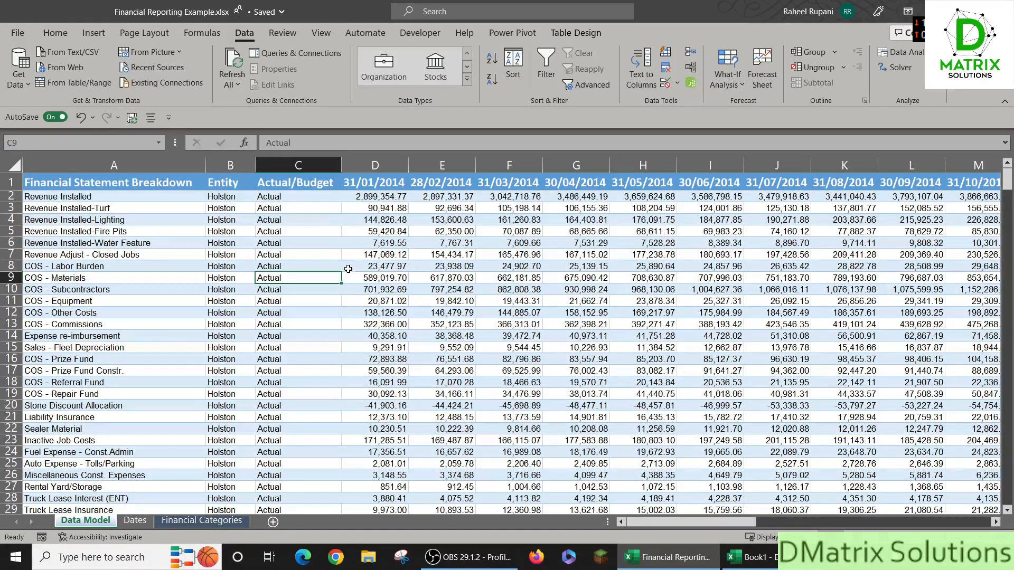
click(134, 201)
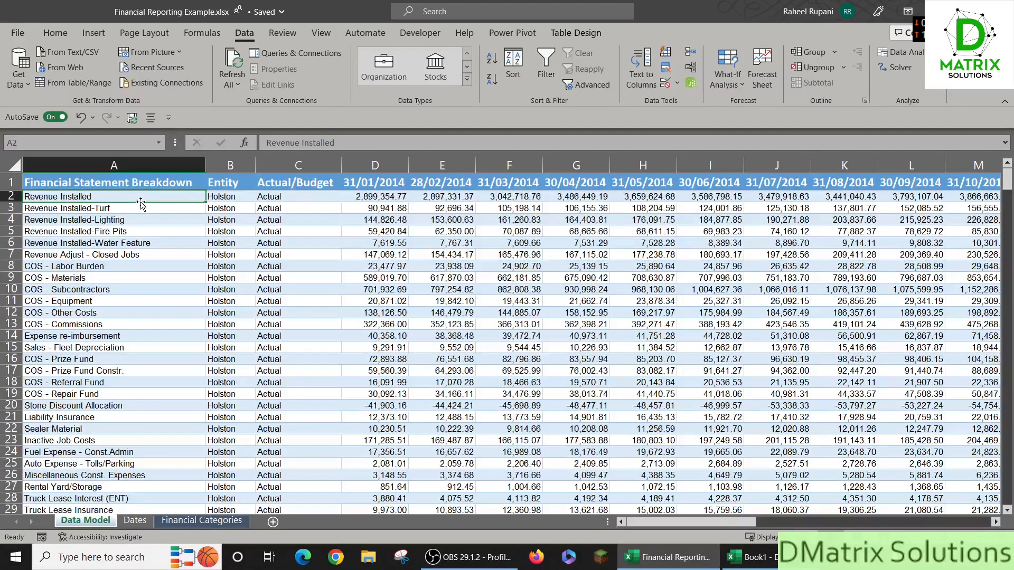
click(219, 200)
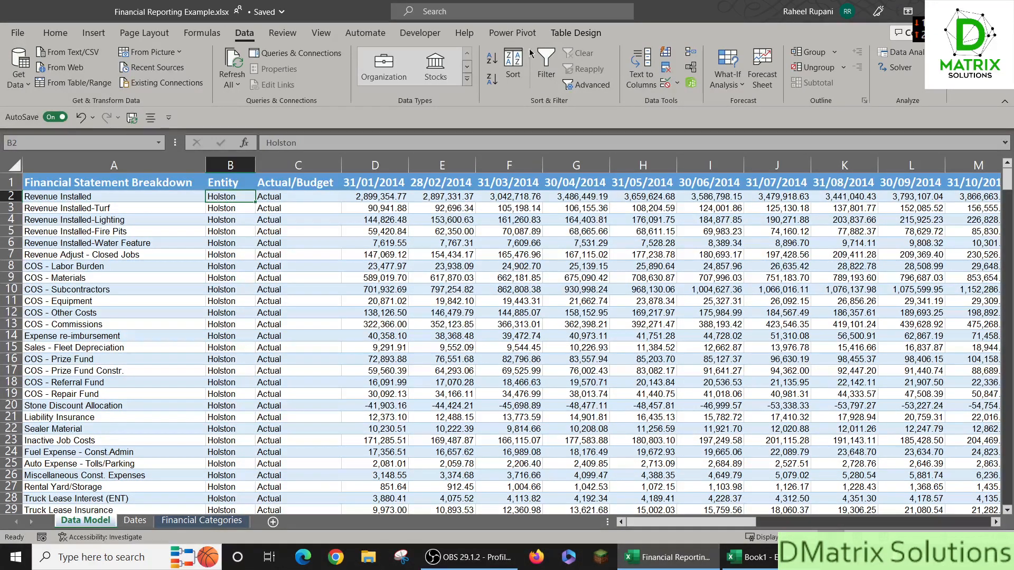
click(546, 75)
Review the filter values of the Entity and Actual/Budget columns without applying a filter.
click(248, 183)
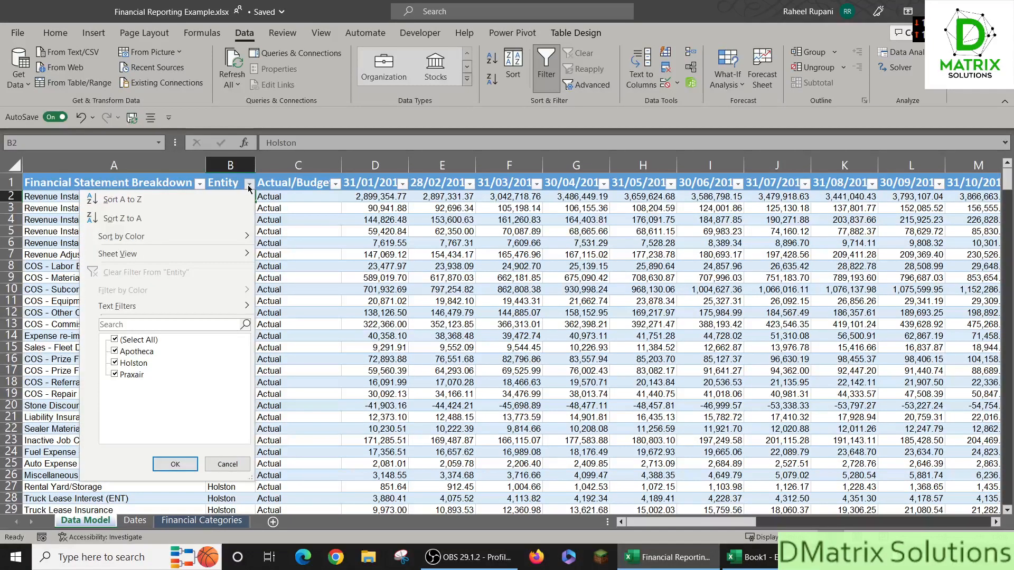
click(226, 464)
click(334, 184)
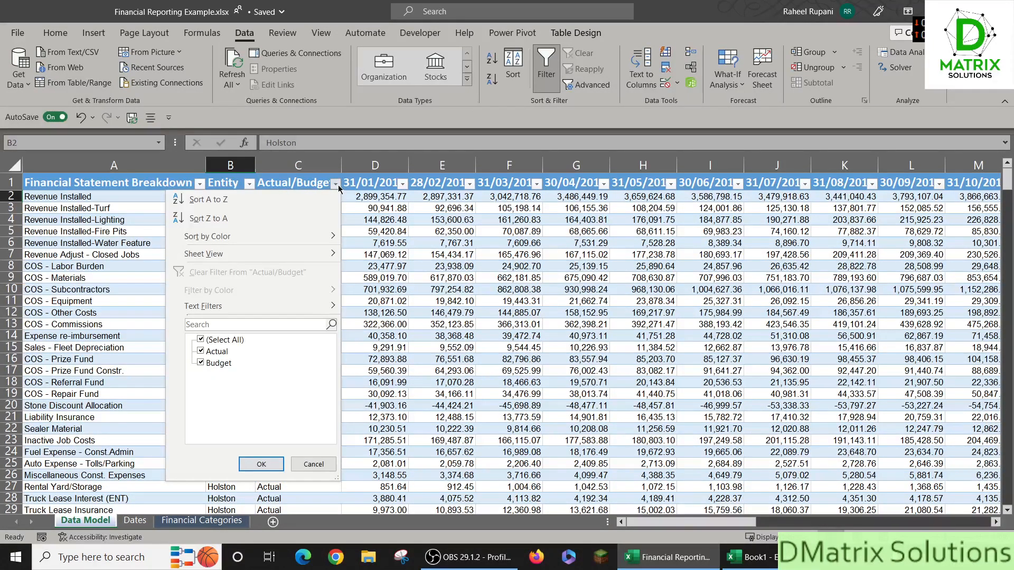
click(314, 465)
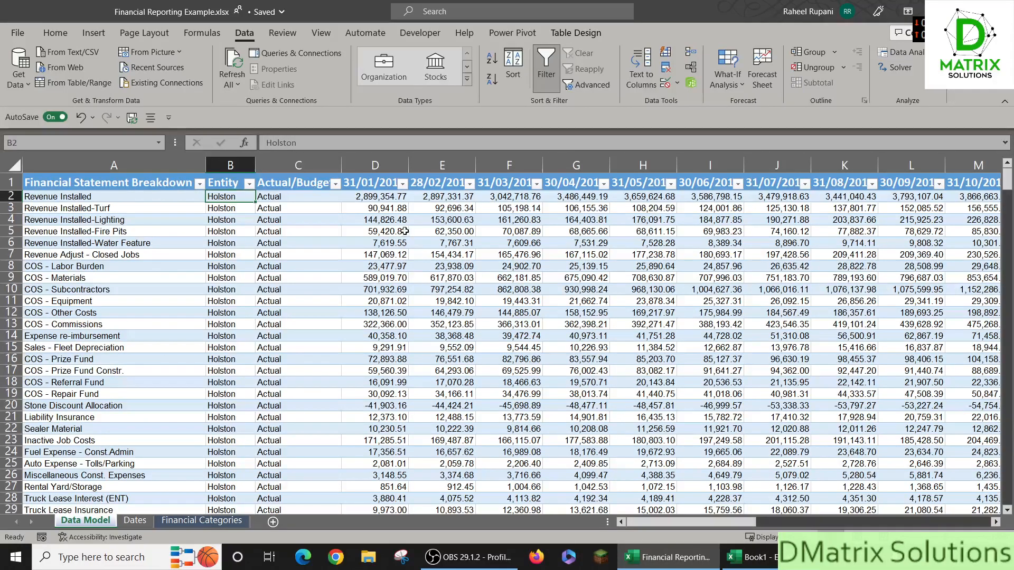
Examine the month-end date headers in row 1 of the Data Model sheet, from the first date column to the last and back.
click(387, 229)
click(378, 186)
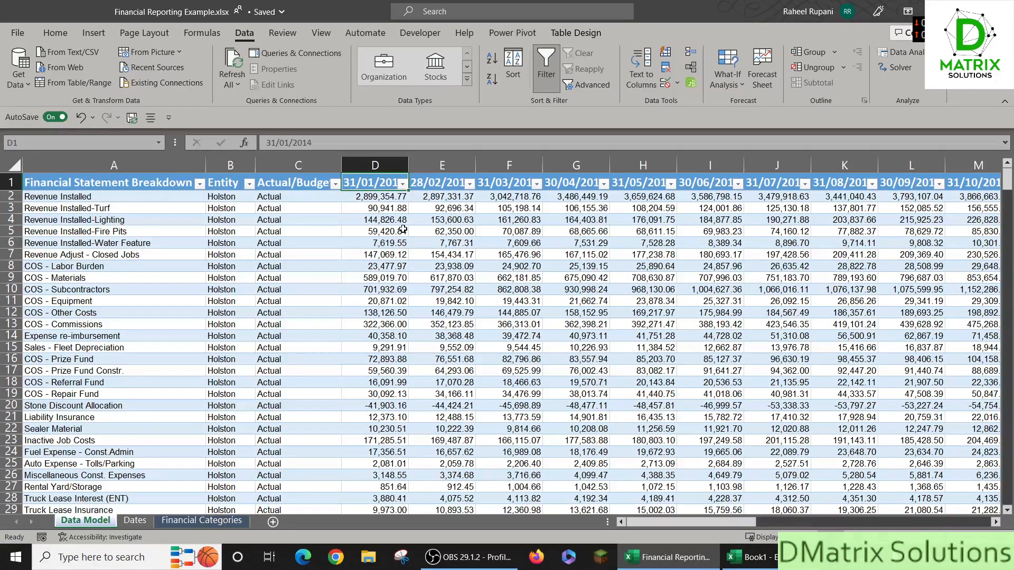
key(Right)
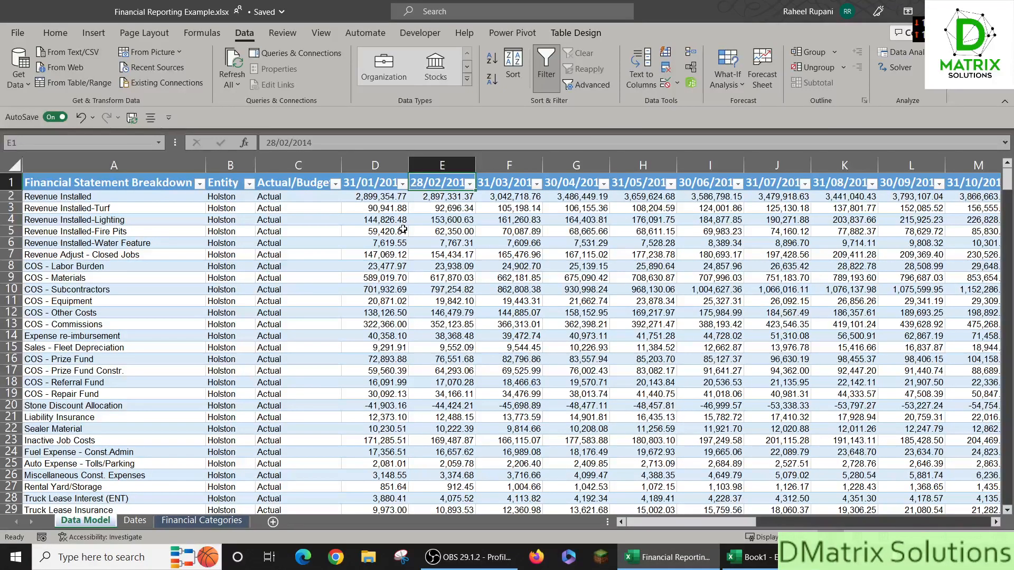
key(Left)
key(Right)
key(Left)
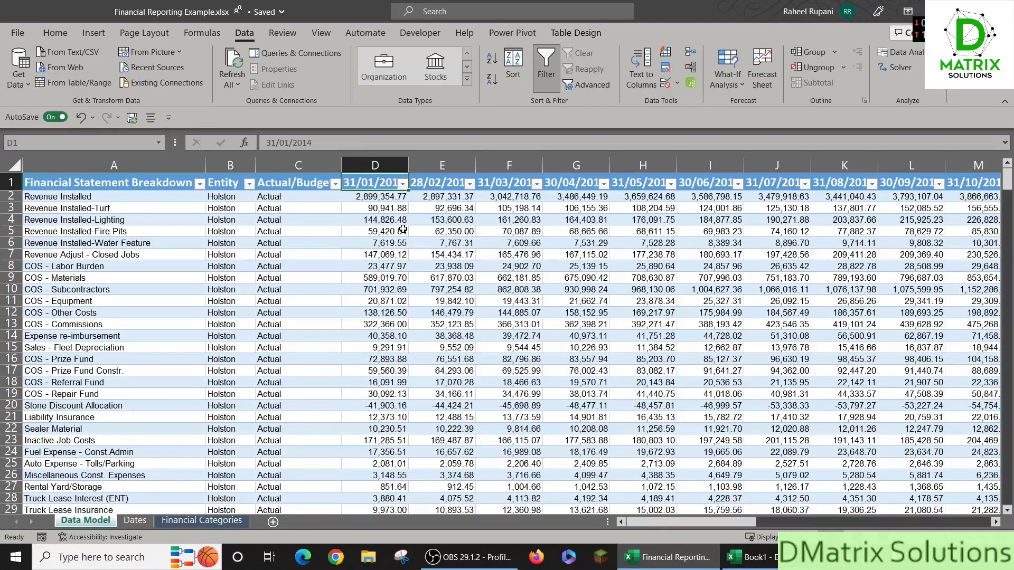
key(Right)
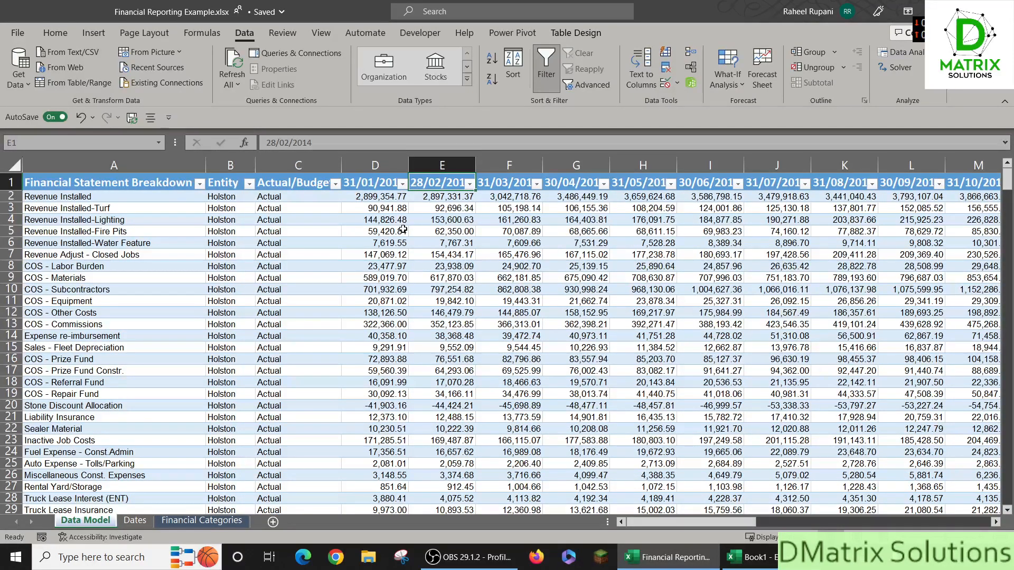
key(Right)
key(Right)
key(Right)
key(Right)
key(Right)
key(Right)
key(Right)
key(Right)
key(Right)
key(Right)
key(Right)
key(Right)
key(Right)
key(Right)
key(Right)
key(Right)
key(Right)
key(Right)
key(Right)
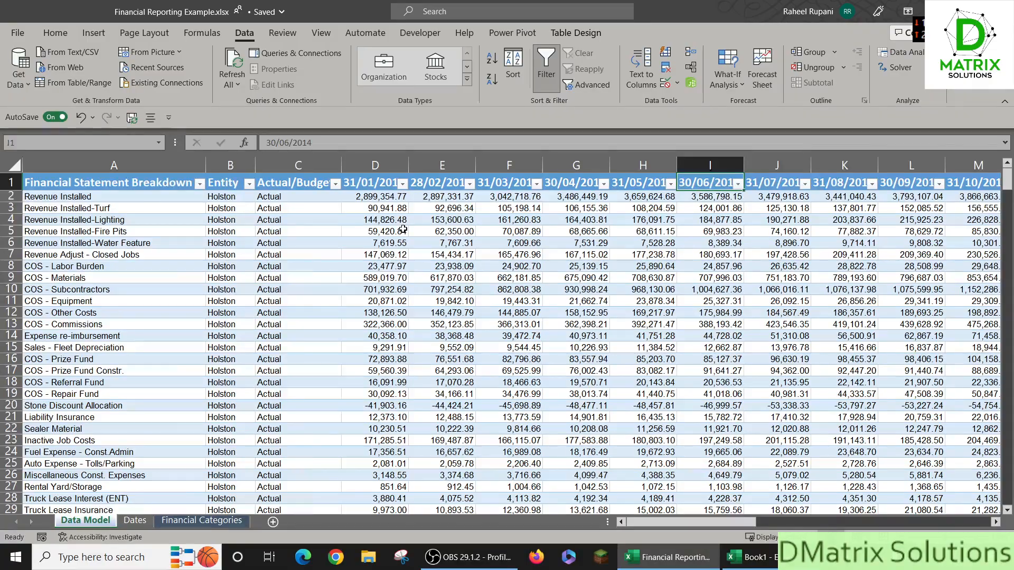
key(Right)
key(Right)
key(Right)
key(Right)
key(Right)
key(Right)
key(Right)
key(Right)
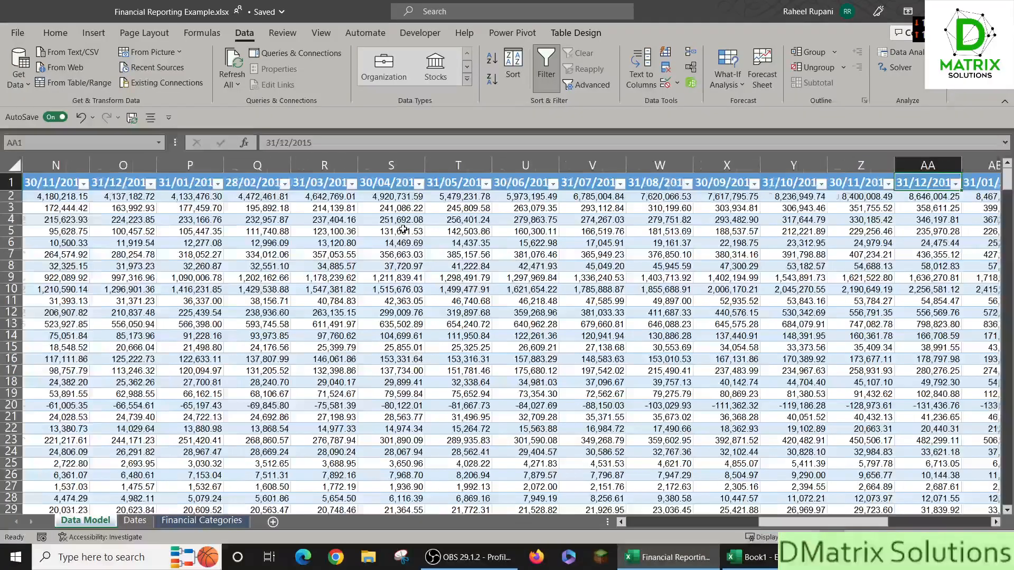
key(Right)
key(Right)
key(Right)
key(Right)
key(Right)
key(Right)
key(Right)
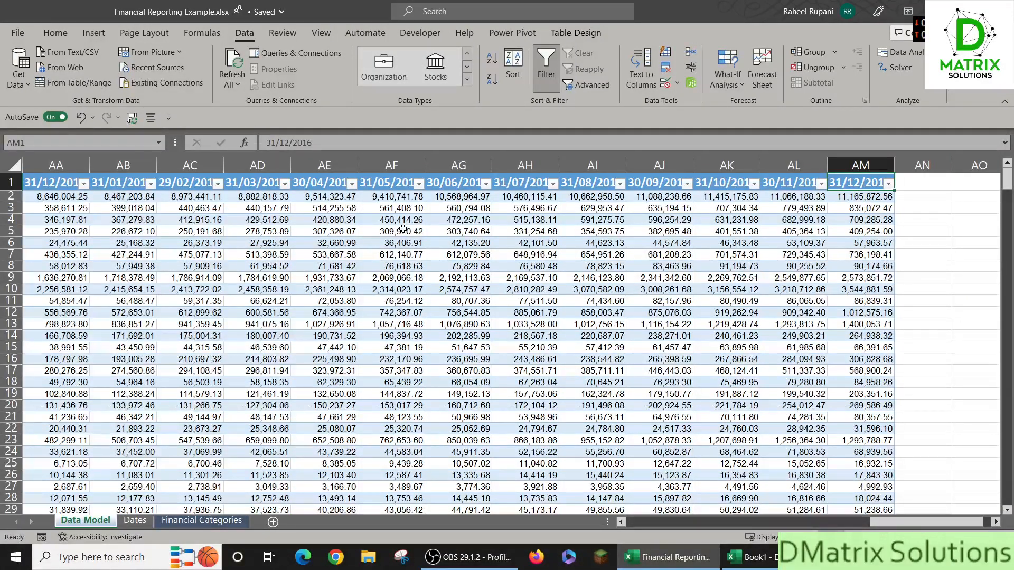
key(Left)
key(Left)
key(Left)
key(Left)
key(Left)
key(Left)
key(Left)
key(Left)
key(Left)
key(Left)
key(Left)
key(Left)
key(Left)
key(Left)
key(Left)
key(Left)
key(Left)
key(Left)
key(Left)
key(Left)
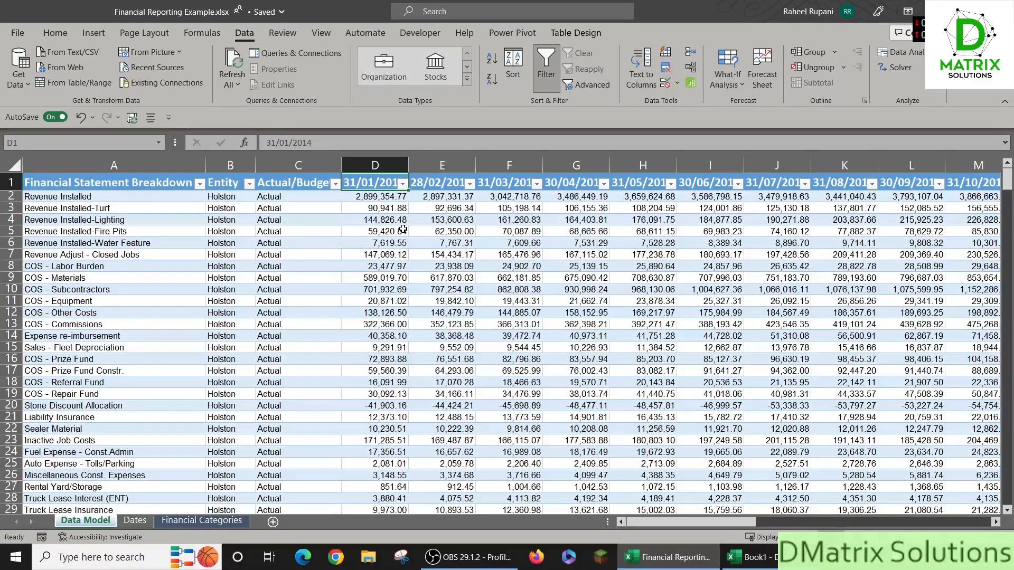
click(402, 229)
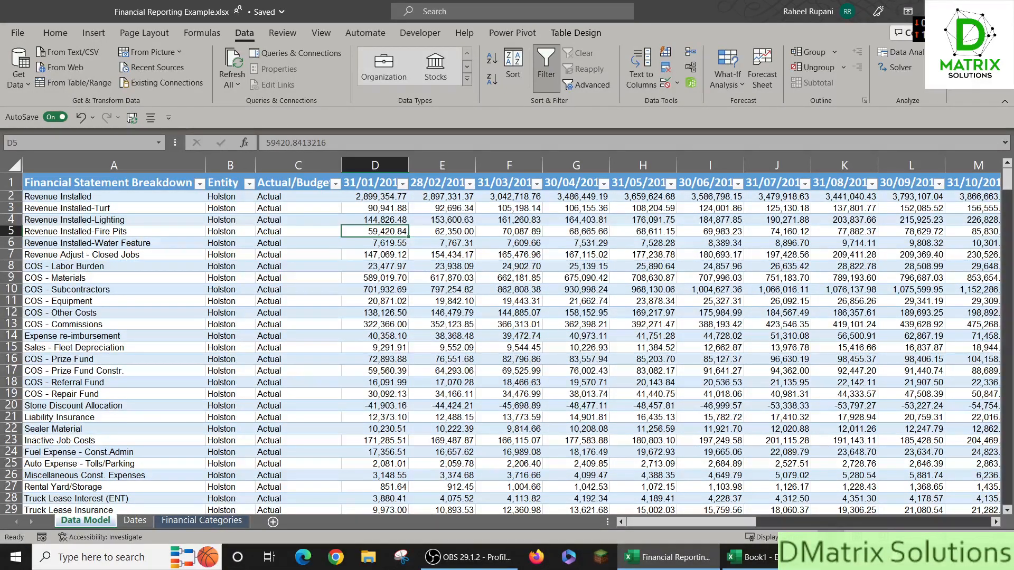
Examine the first and last dates in the Date table on the Dates sheet.
click(135, 521)
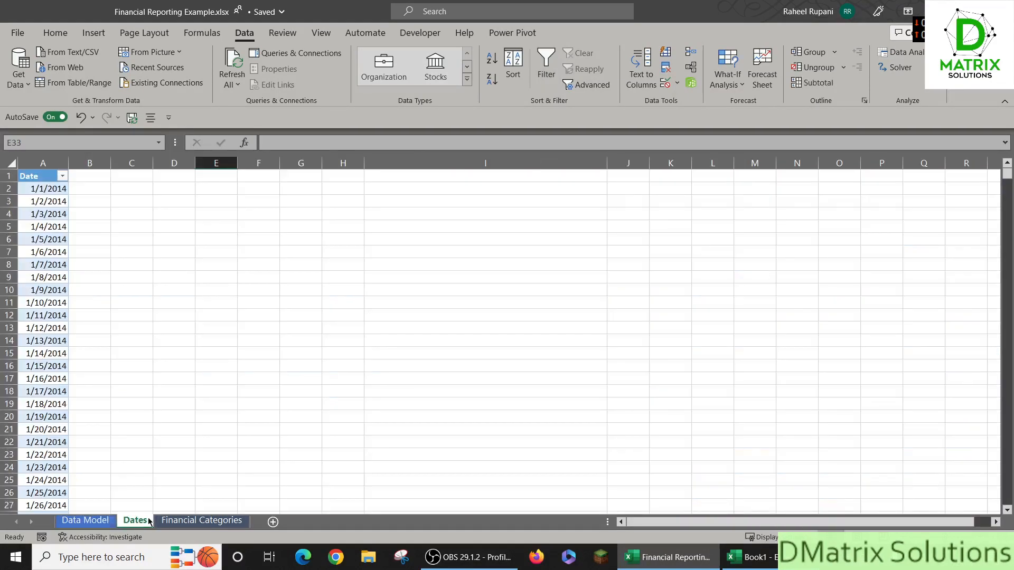
click(59, 191)
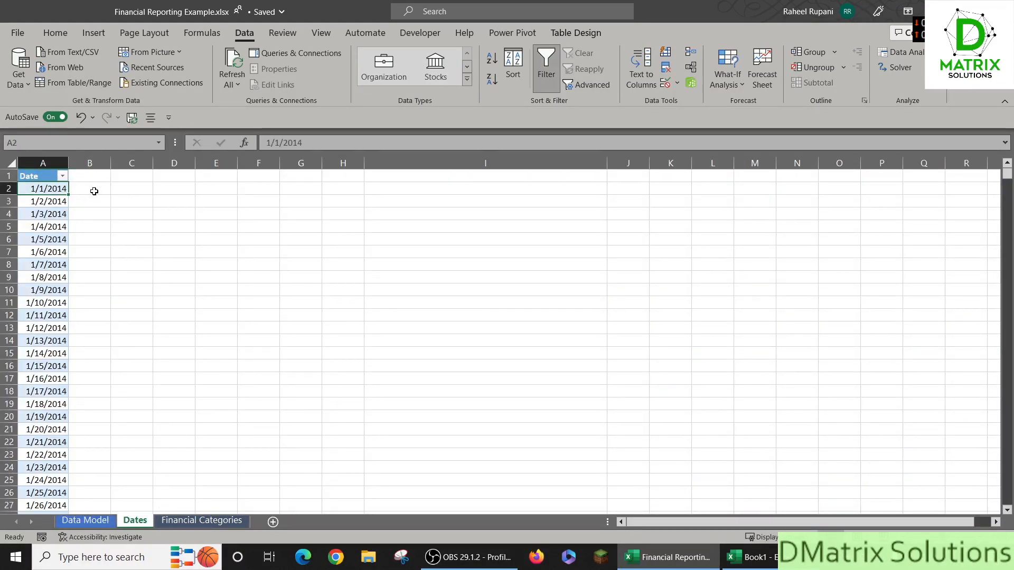
key(ctrl+Down)
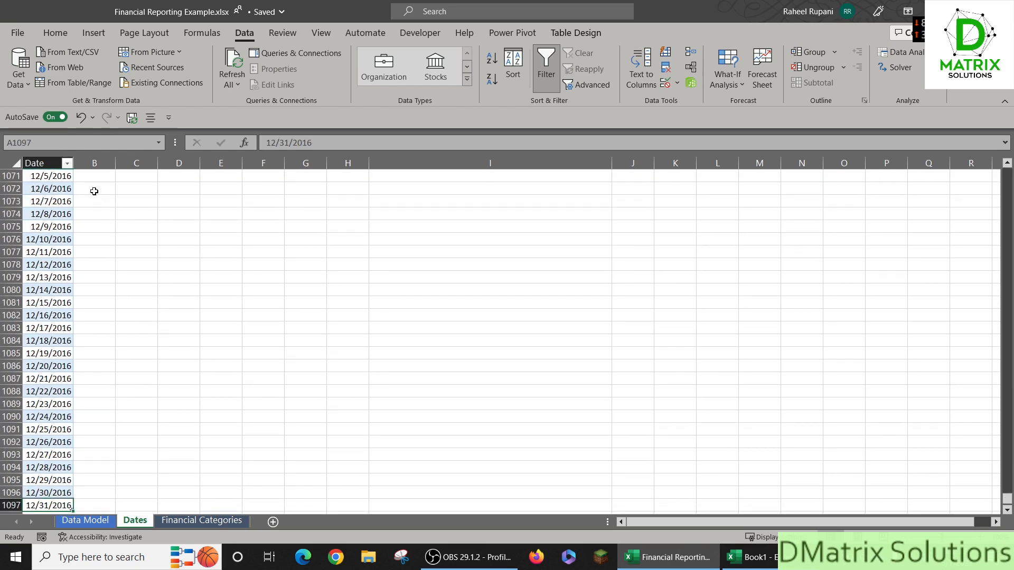
key(ctrl+Up)
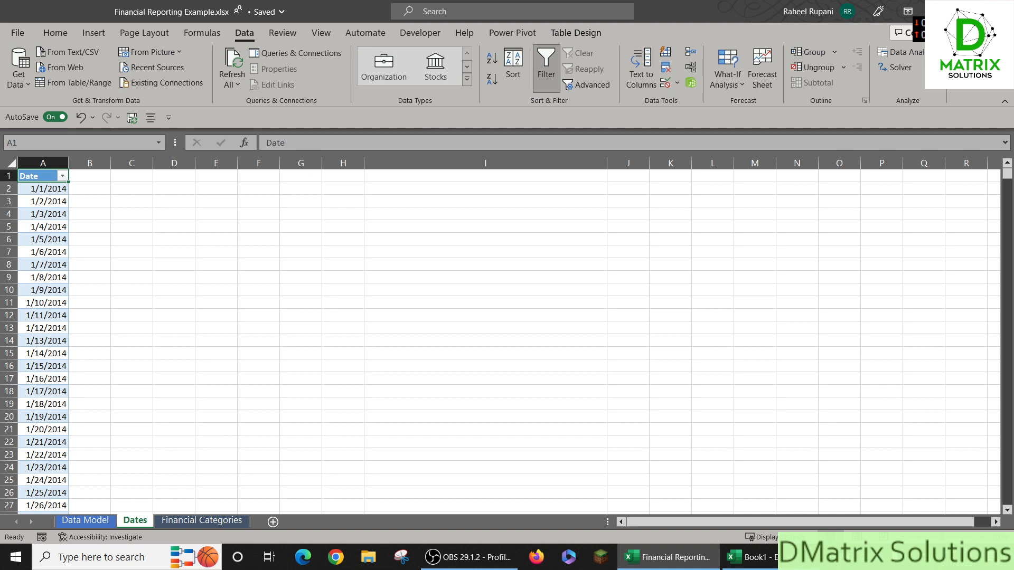
Close the Financial Reporting Example workbook and continue in the blank Book1 workbook with cell G14 selected.
click(1001, 12)
click(299, 274)
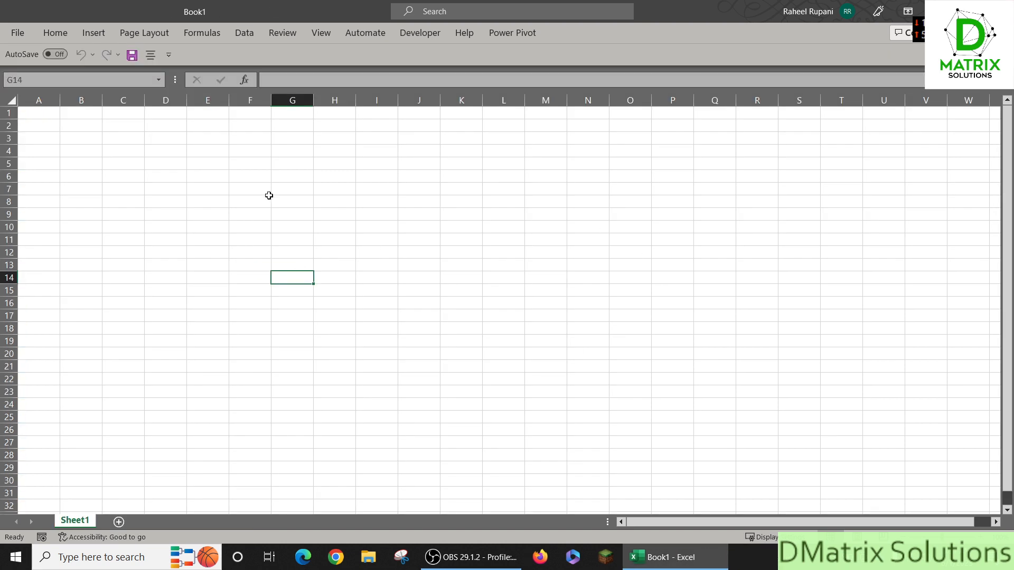
Import Financial Reporting Example.xlsx from the Data Transformation - 02-28-2023 folder as an Excel workbook data source.
click(292, 176)
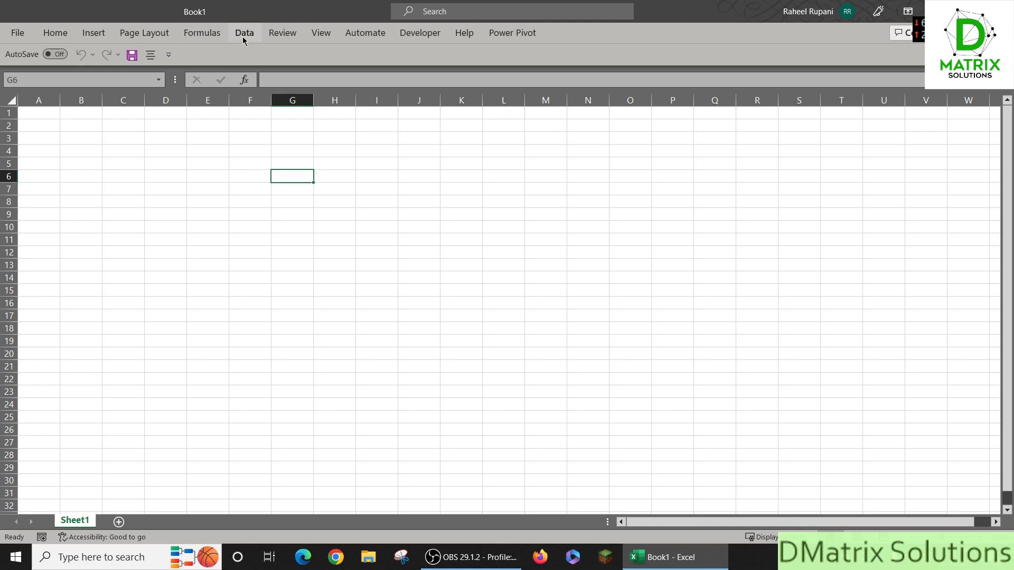
click(245, 37)
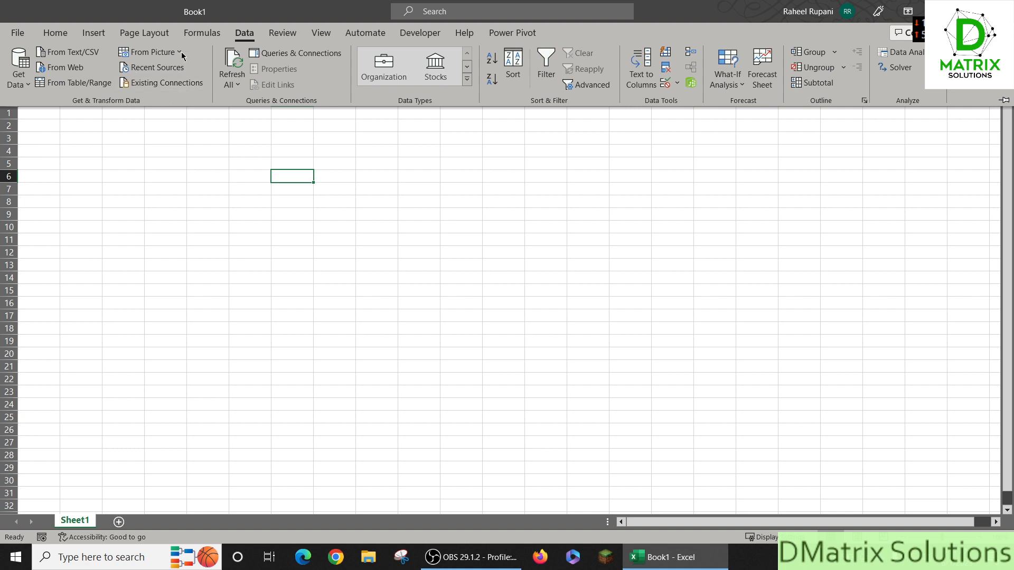
click(26, 87)
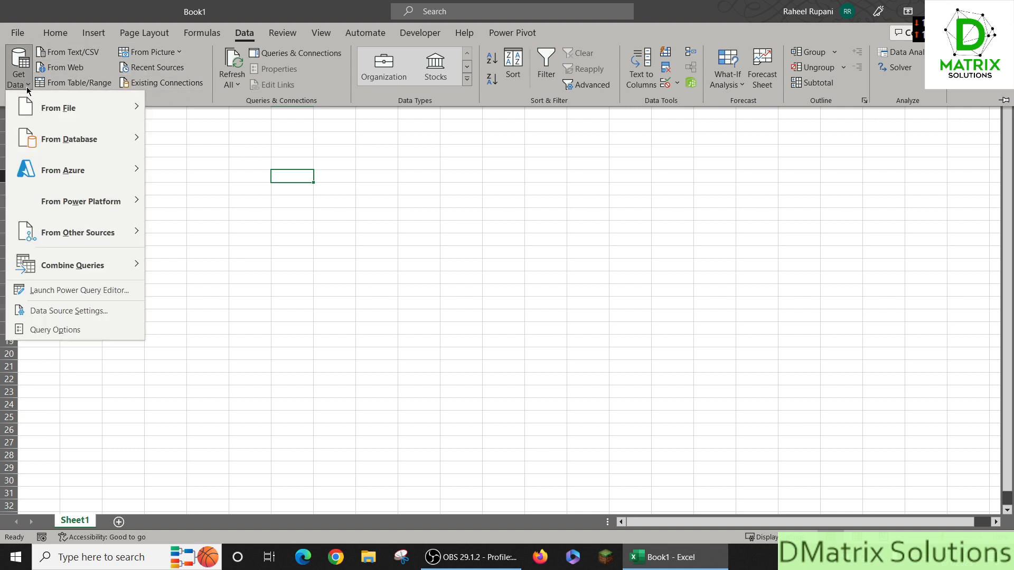
mouse_move(68, 113)
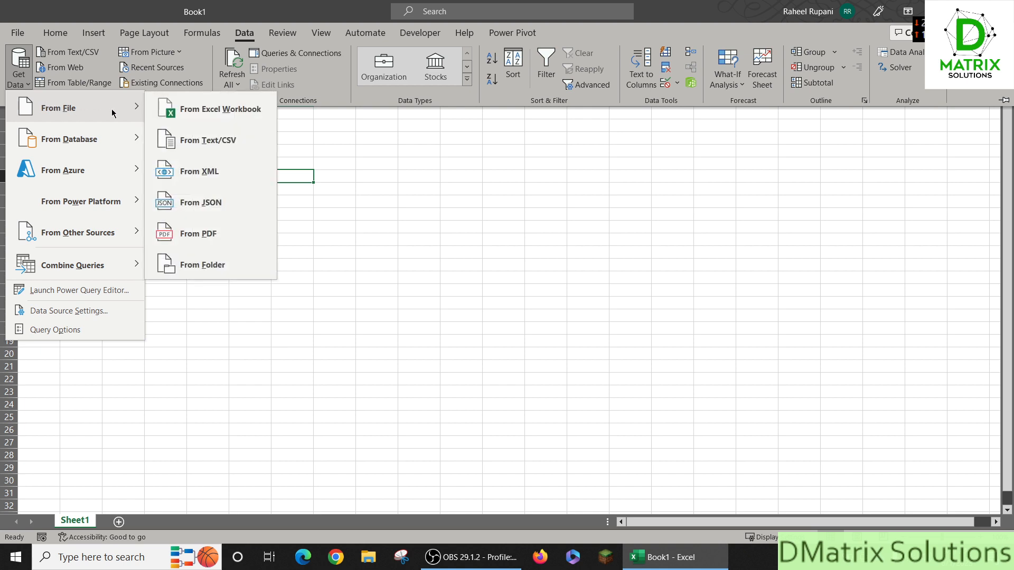
click(221, 112)
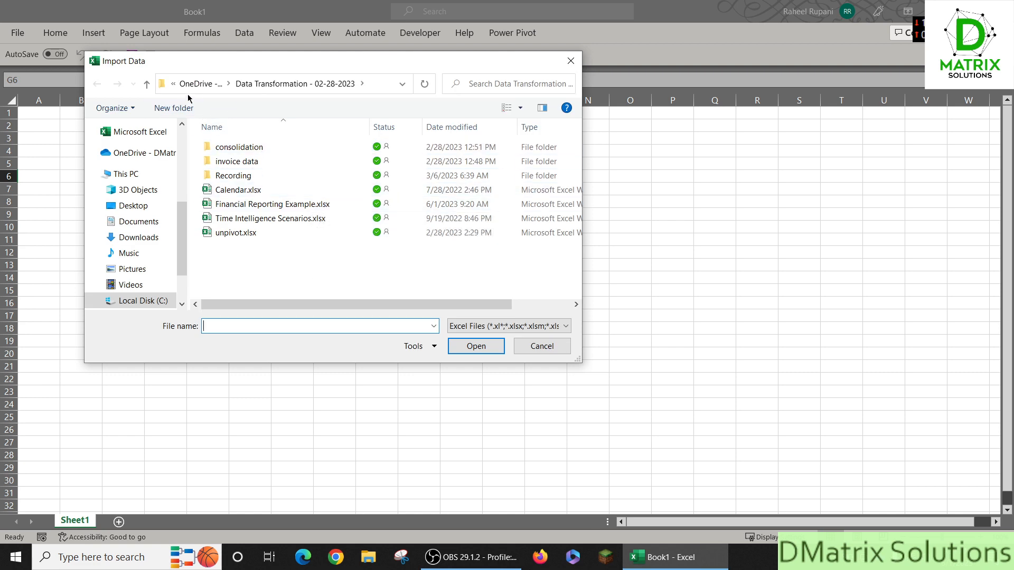
click(377, 89)
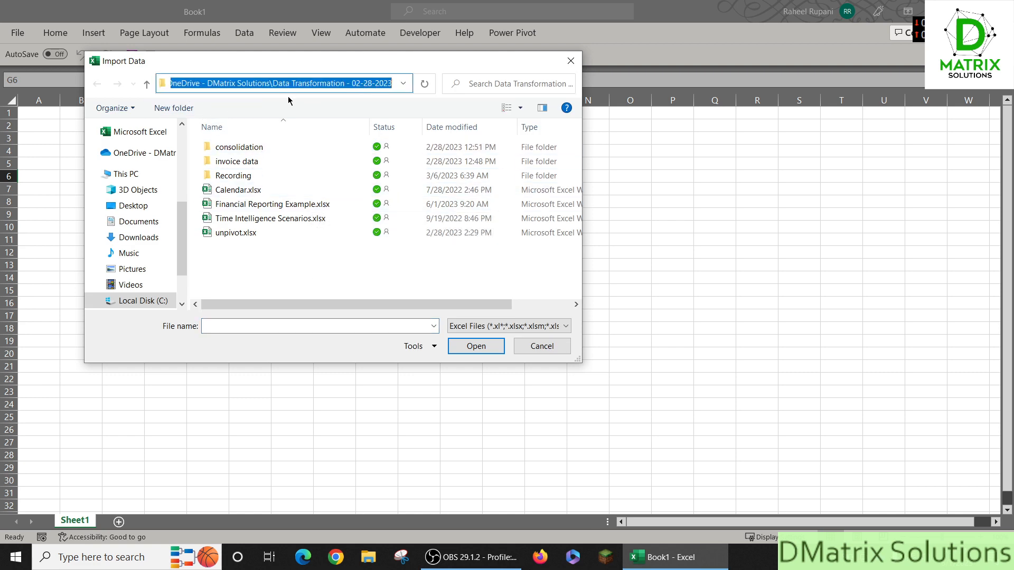
click(331, 84)
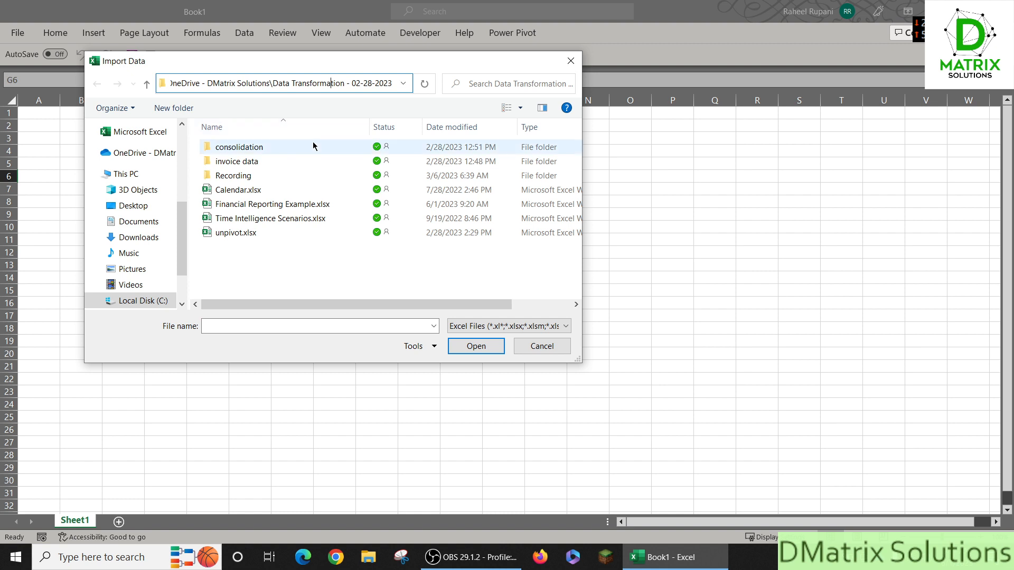
click(288, 207)
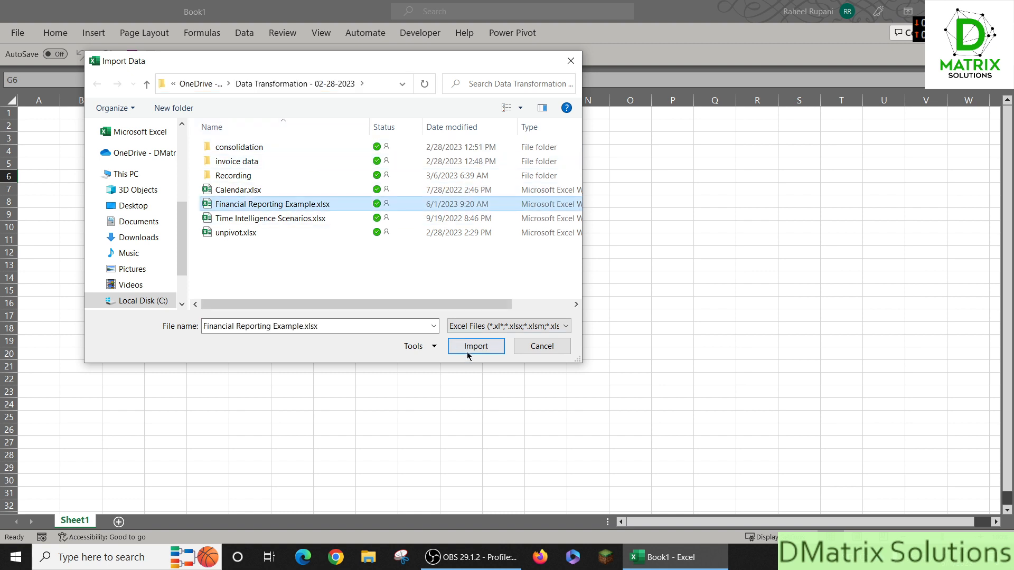
click(469, 347)
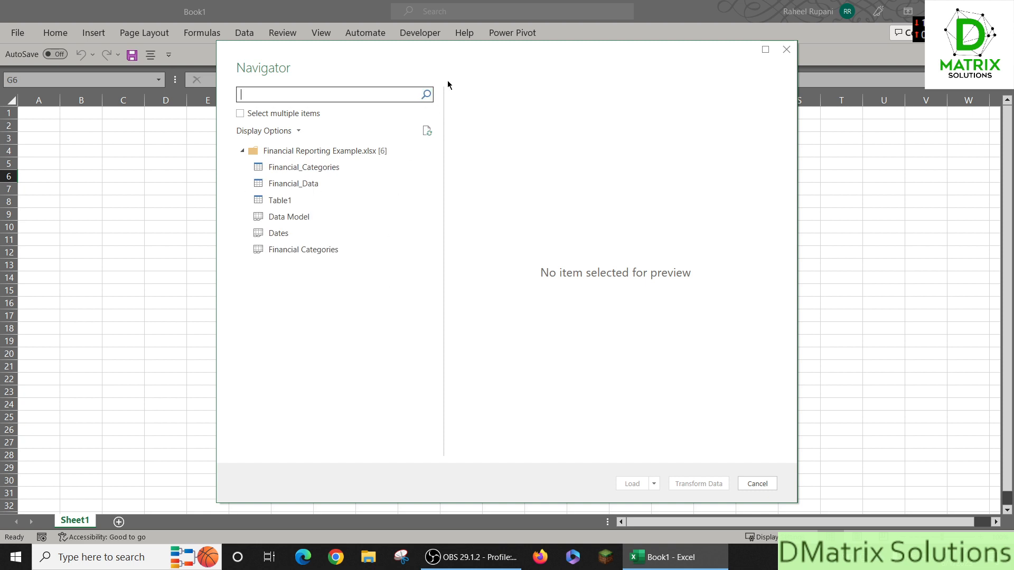
Preview the Financial_Categories, Financial_Data and Table1 tables and the Data Model sheet of the source workbook.
drag(443, 61, 393, 53)
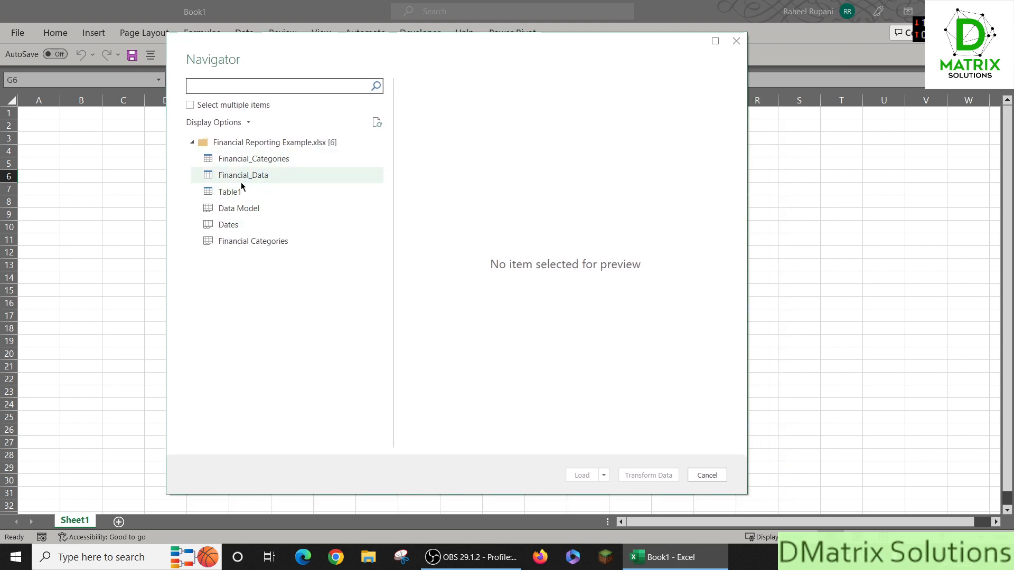
click(249, 163)
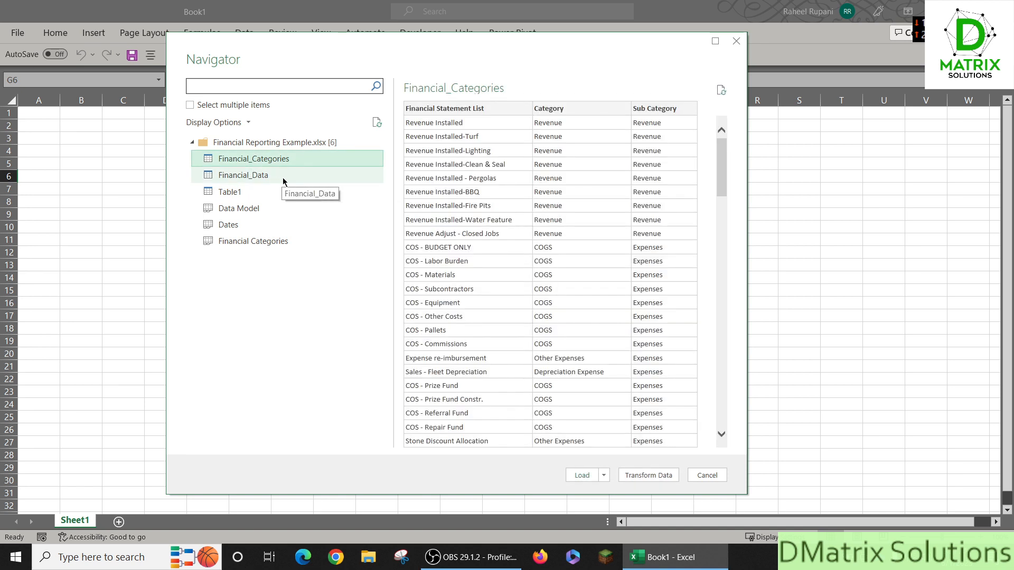
click(255, 180)
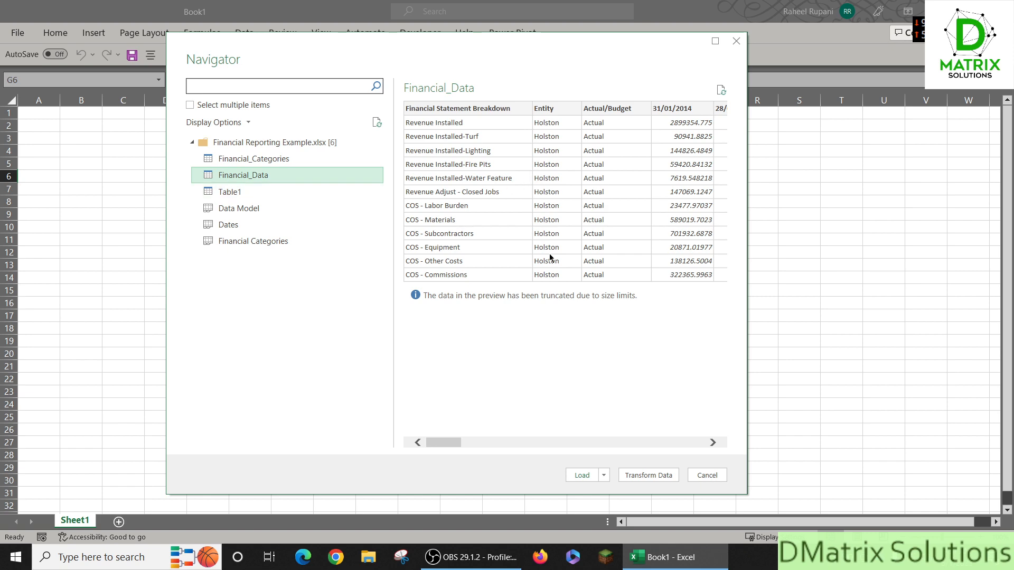
drag(457, 443, 434, 445)
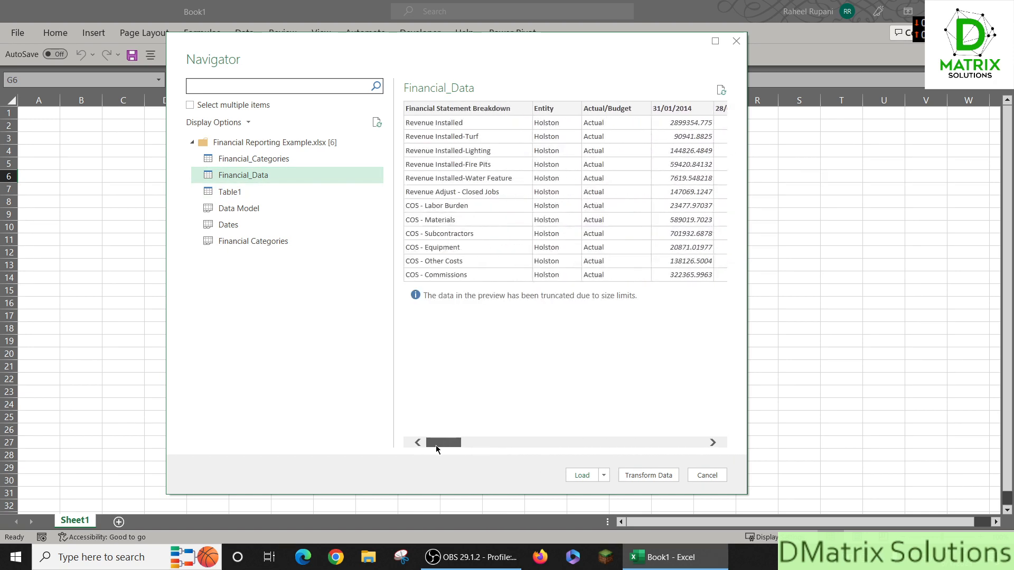
click(243, 193)
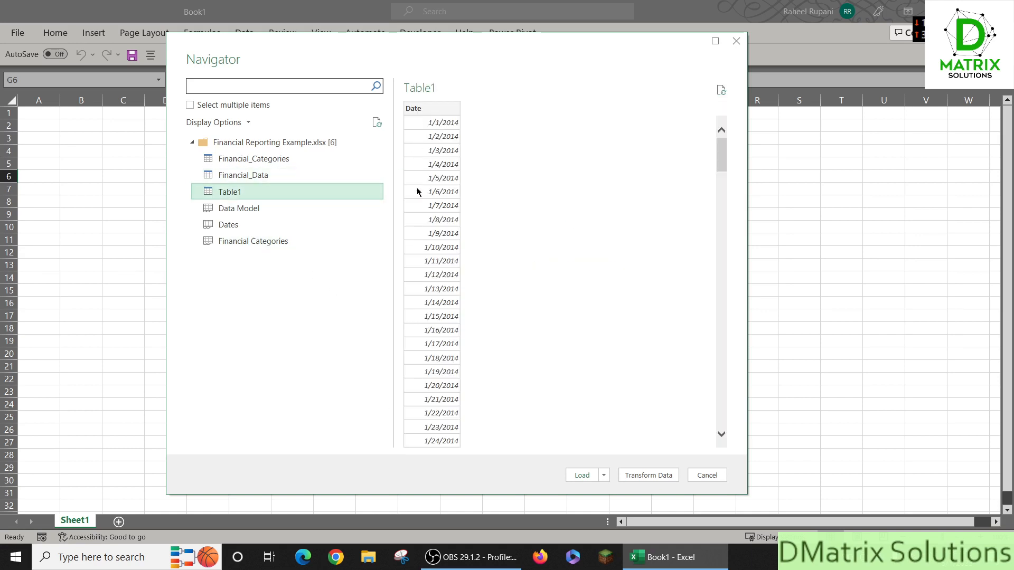
click(241, 208)
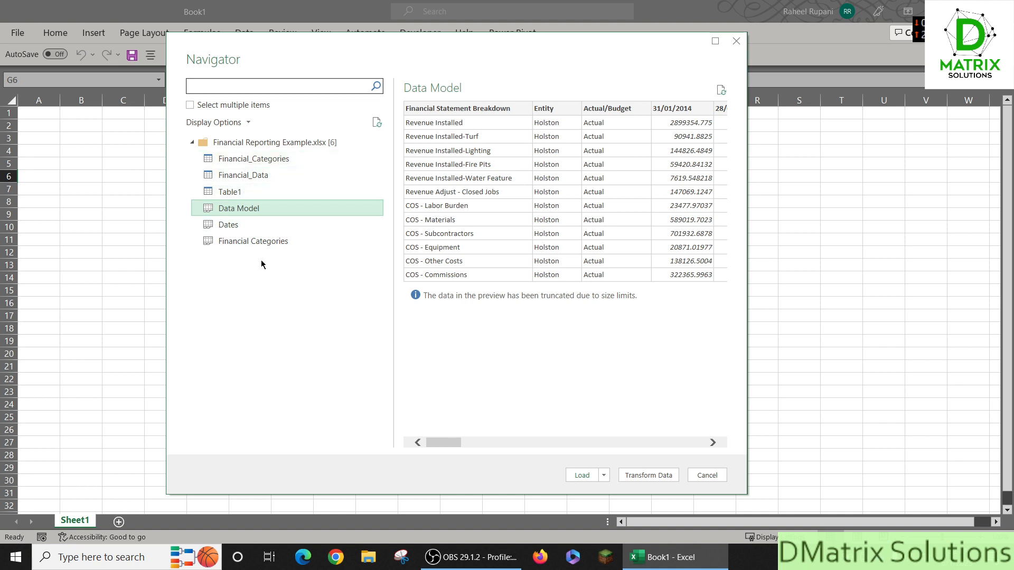
click(250, 159)
click(232, 176)
click(234, 193)
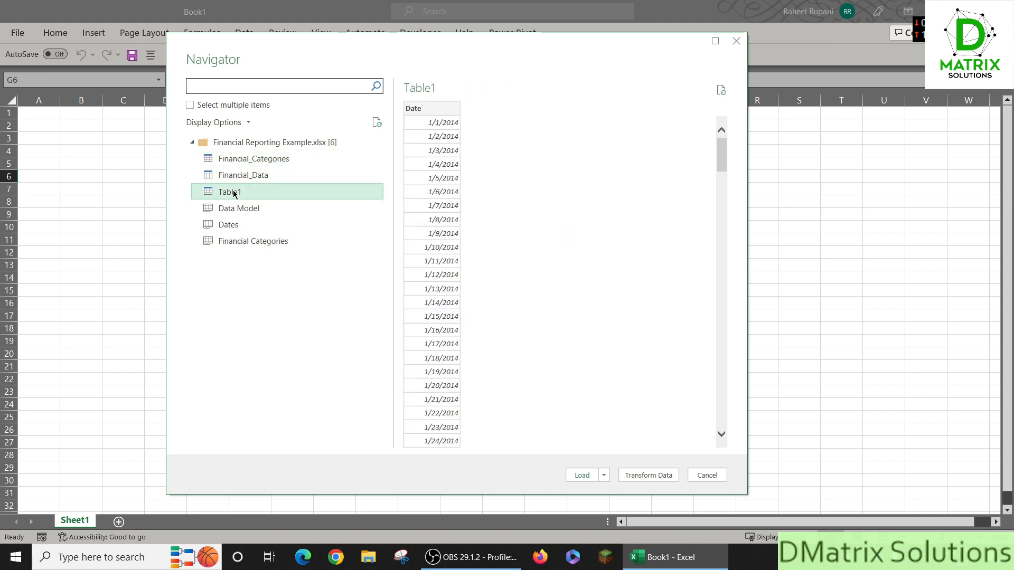
click(231, 166)
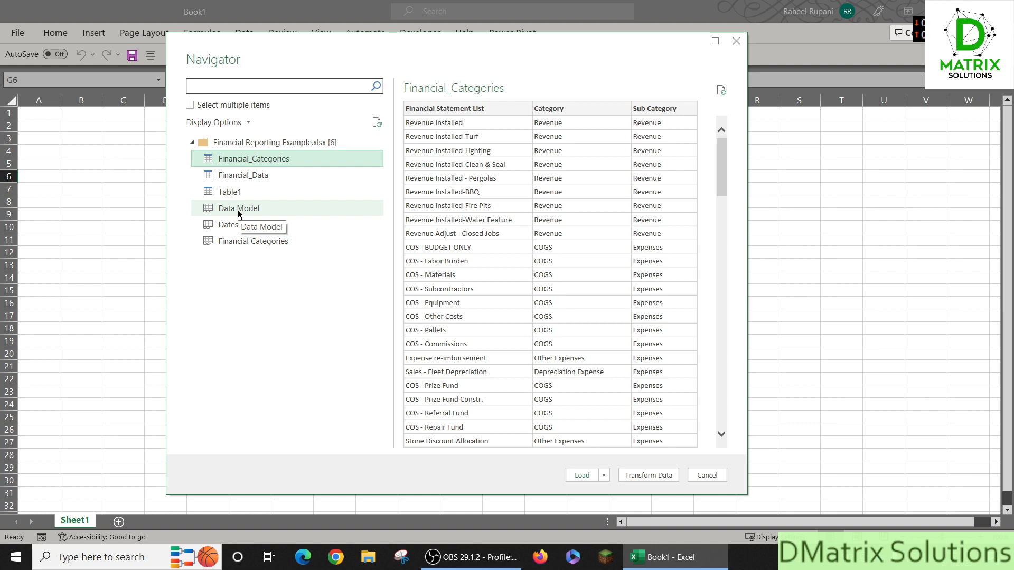
Select the Financial_Categories, Financial_Data and Table1 tables together and send them to Power Query for transformation.
click(200, 105)
click(206, 159)
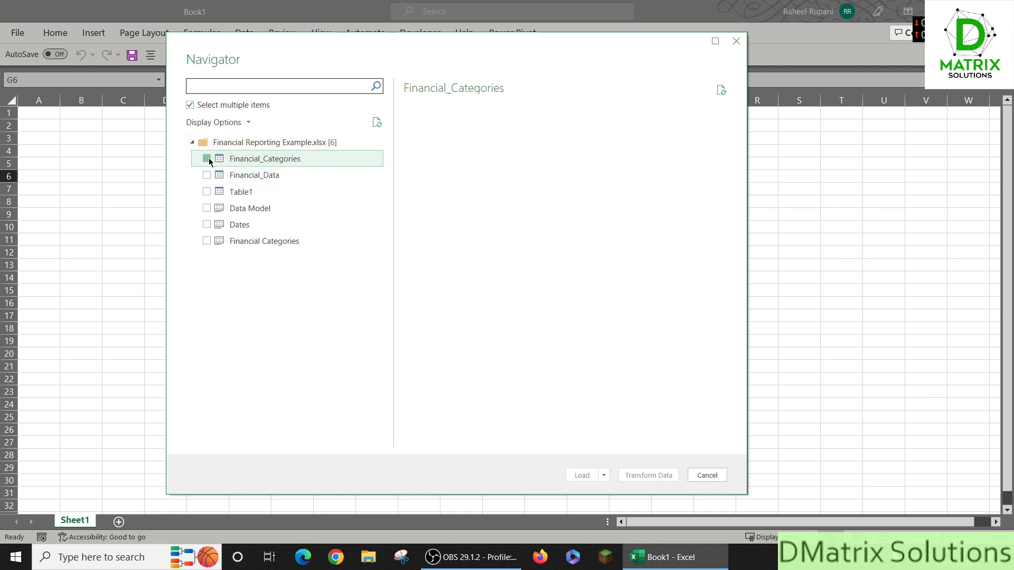
click(208, 176)
click(207, 192)
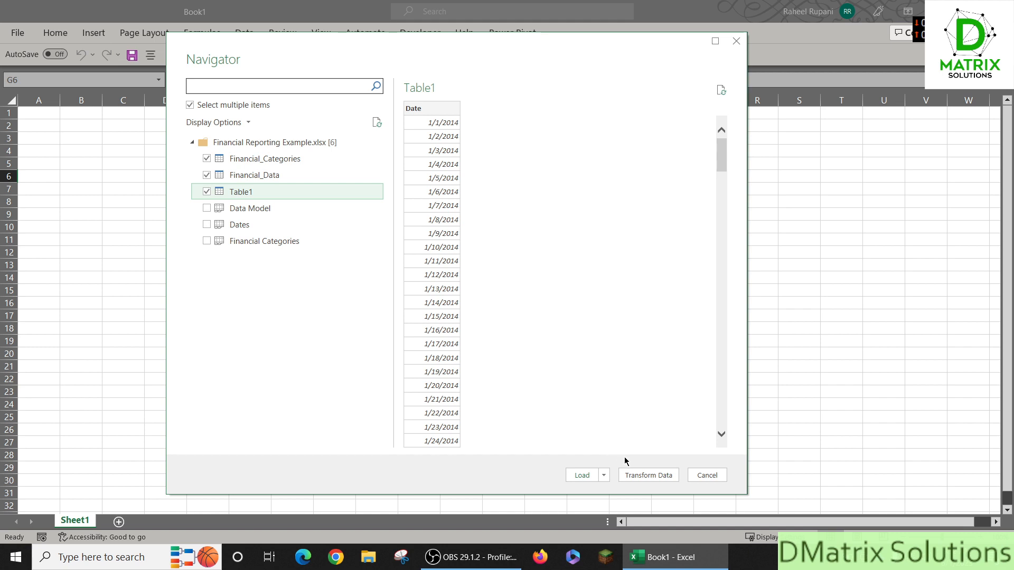
click(638, 477)
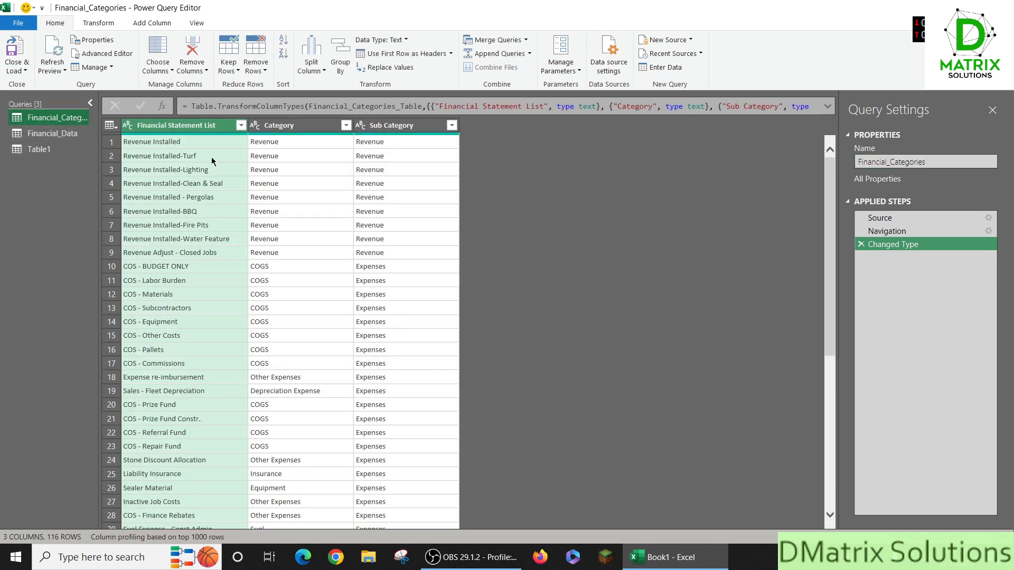
Rename the Table1 query as Dates and widen the query list to show the full query names.
click(52, 133)
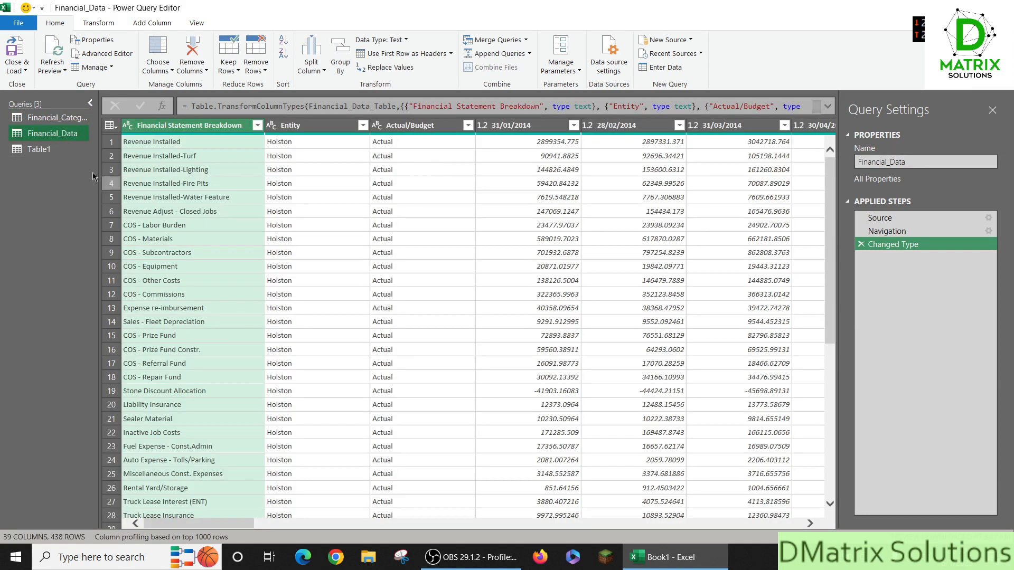
click(45, 153)
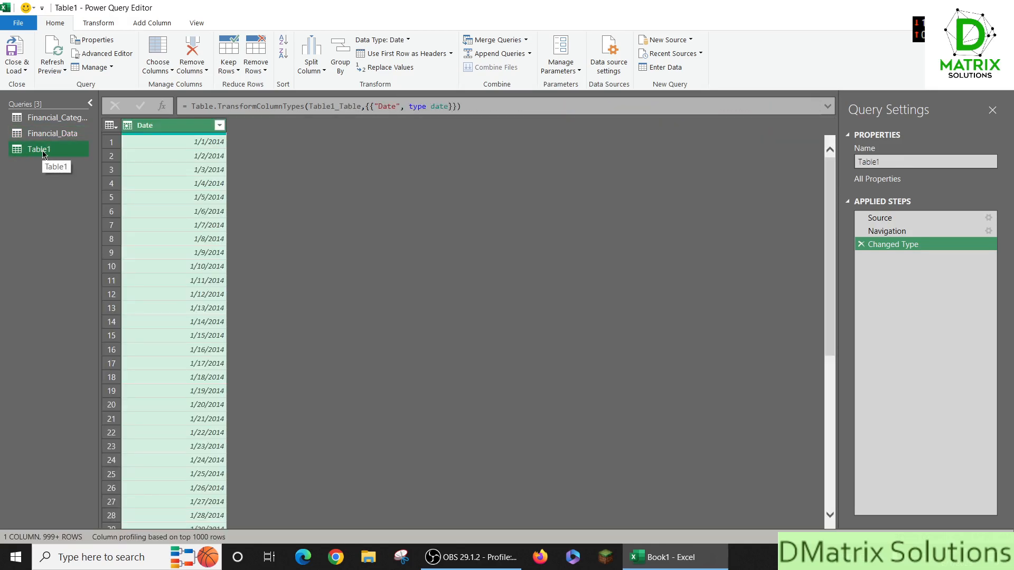
click(957, 160)
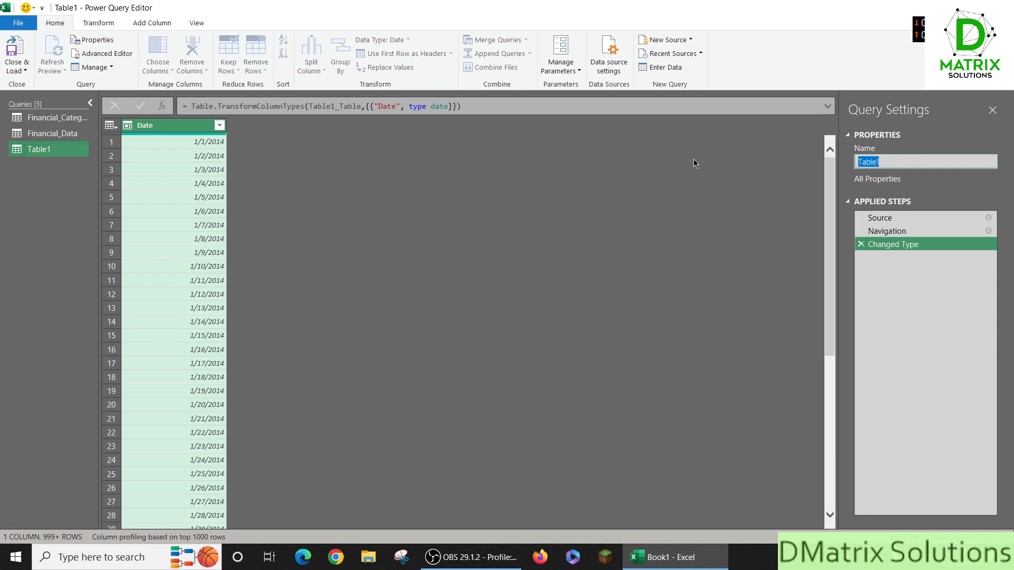
text(Dates)
key(Return)
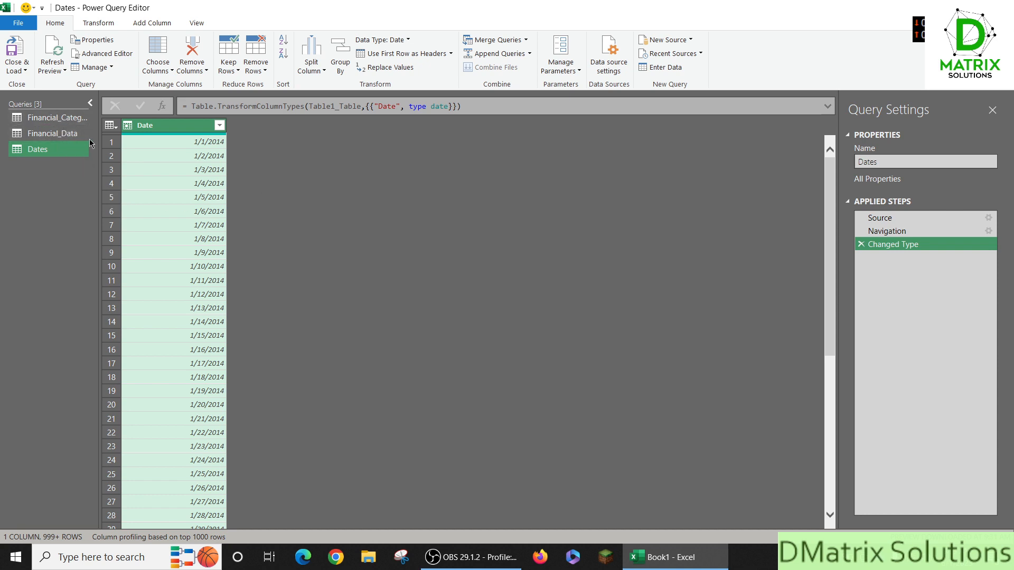
drag(95, 139, 136, 140)
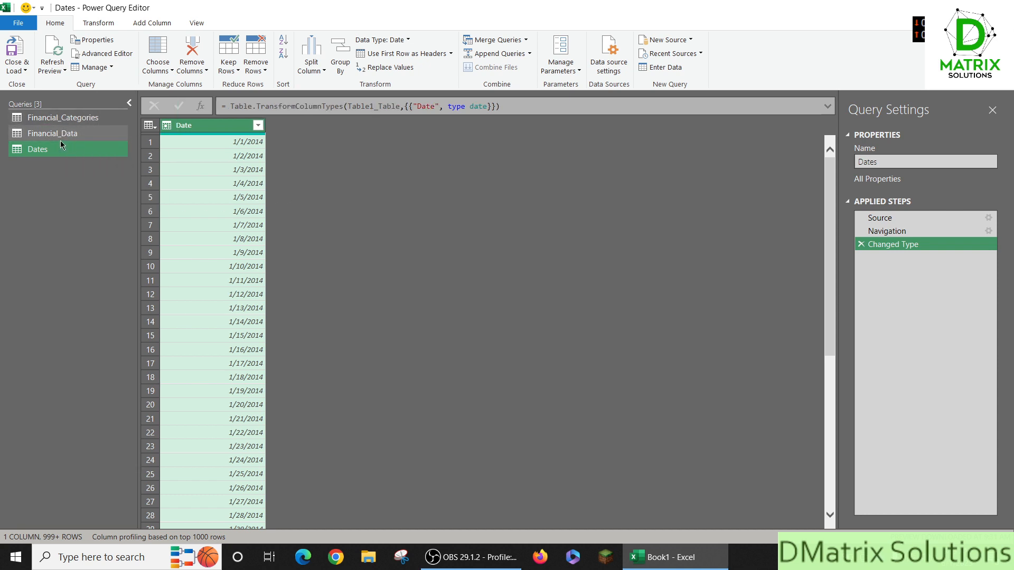
In the Financial_Data query, unpivot all columns other than Financial Statement Breakdown, Entity and Actual/Budget.
click(62, 117)
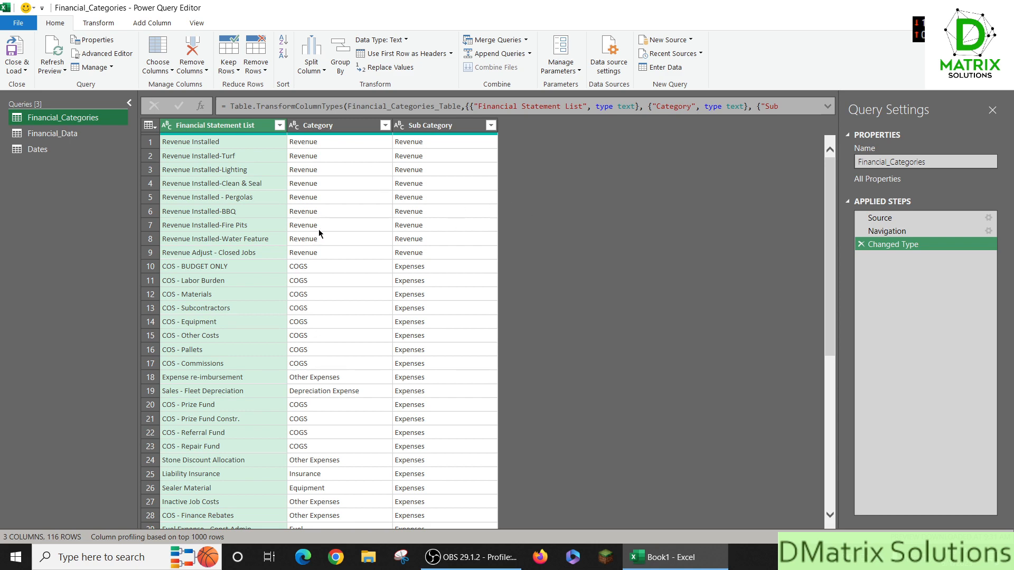
scroll(322, 231, down, 6)
scroll(326, 234, up, 6)
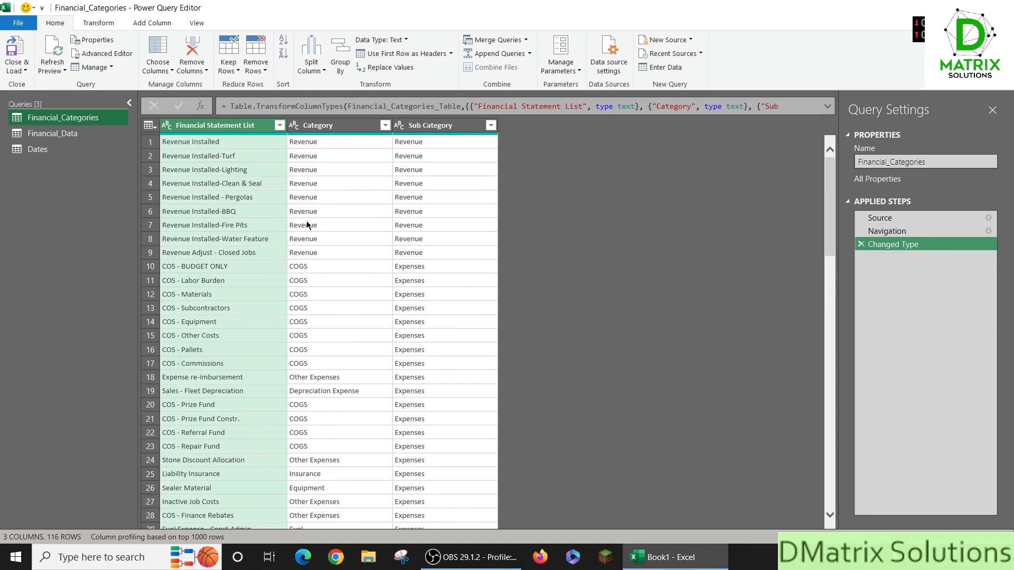
click(61, 142)
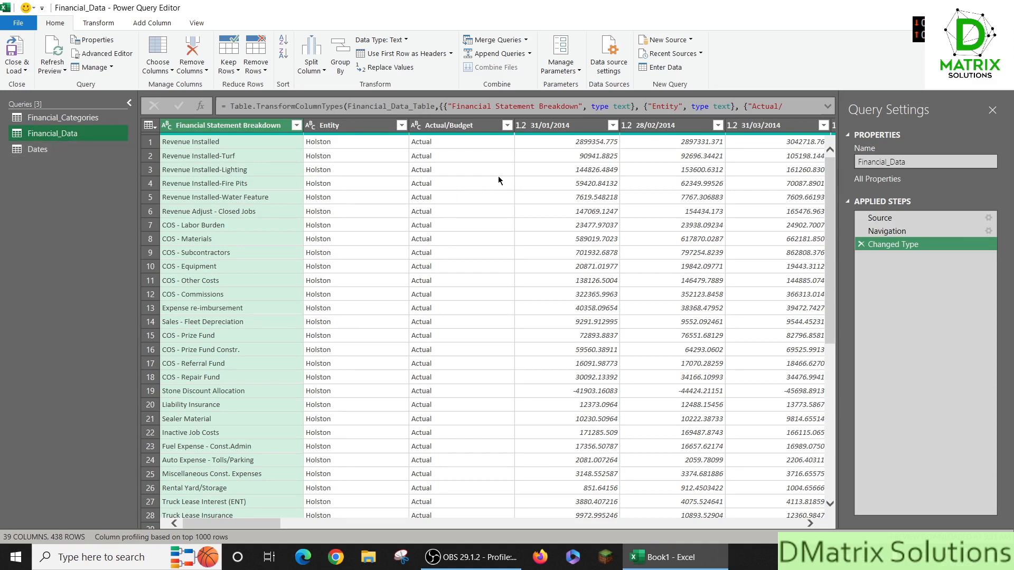
click(543, 129)
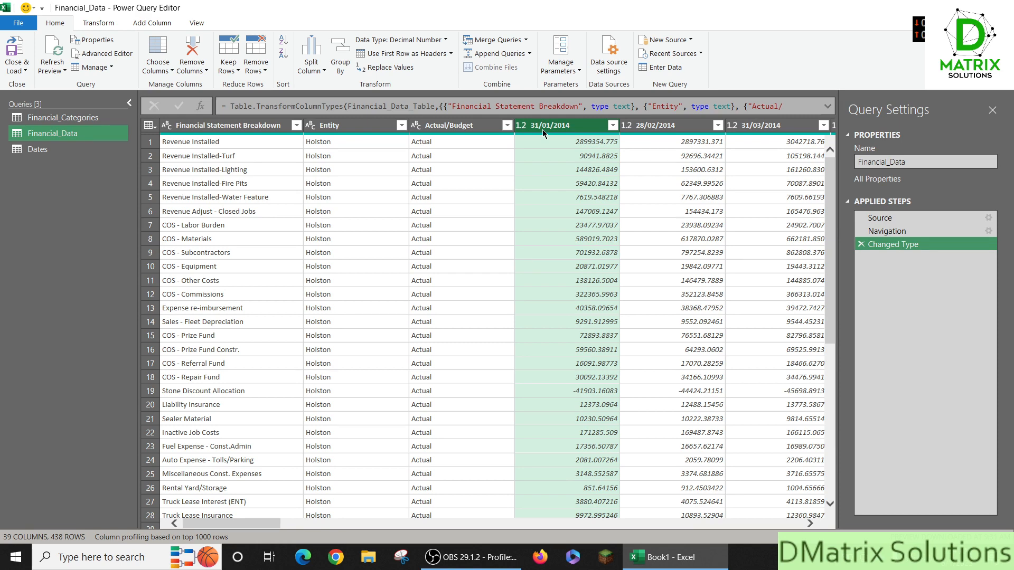
click(251, 126)
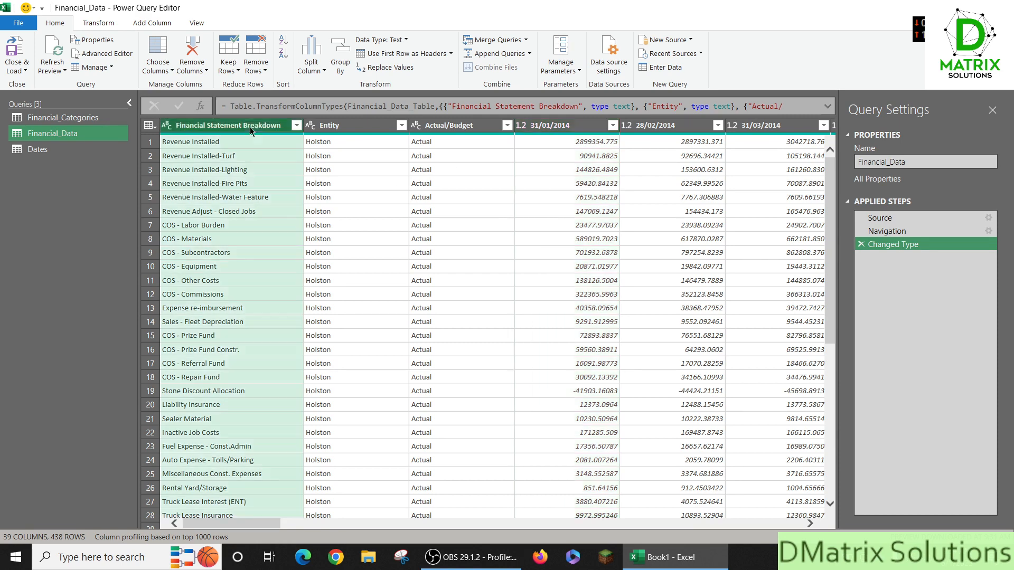
shift+click(445, 128)
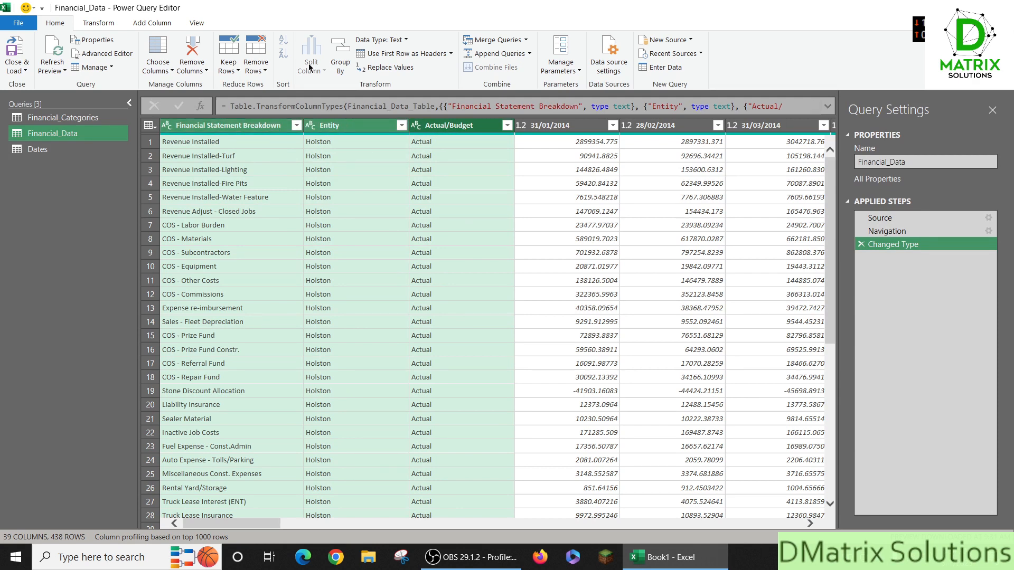
click(115, 26)
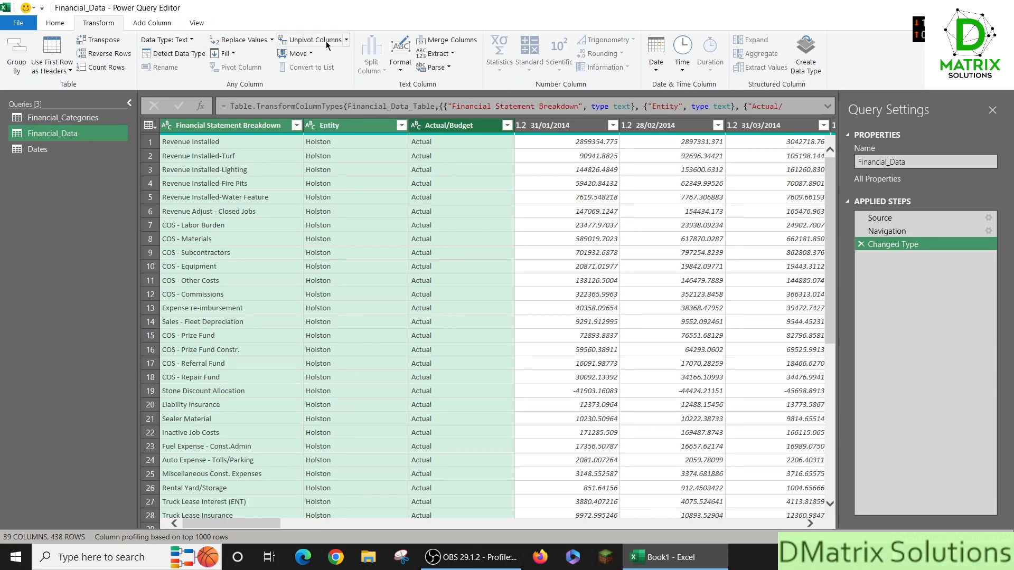
click(346, 42)
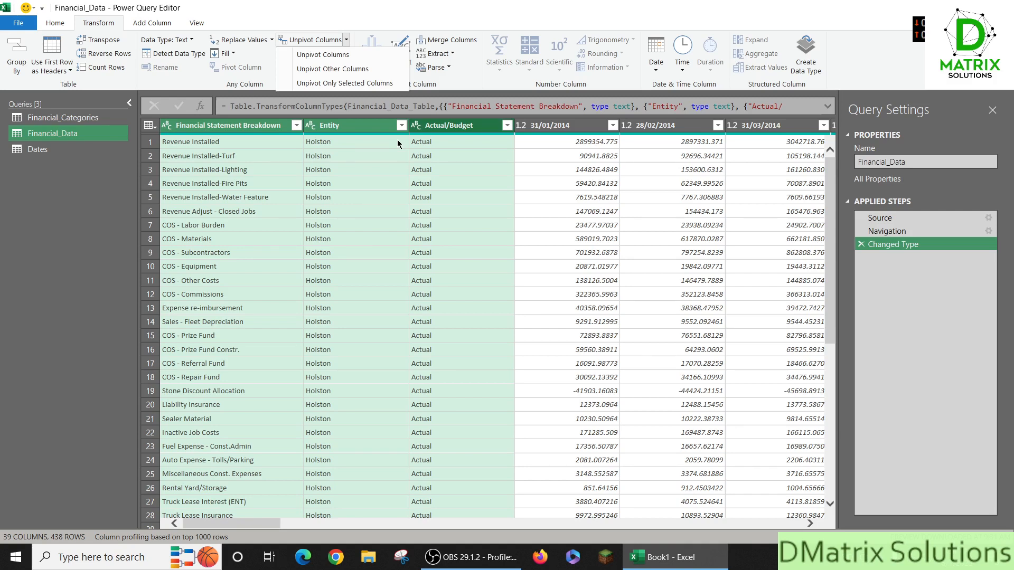
click(371, 71)
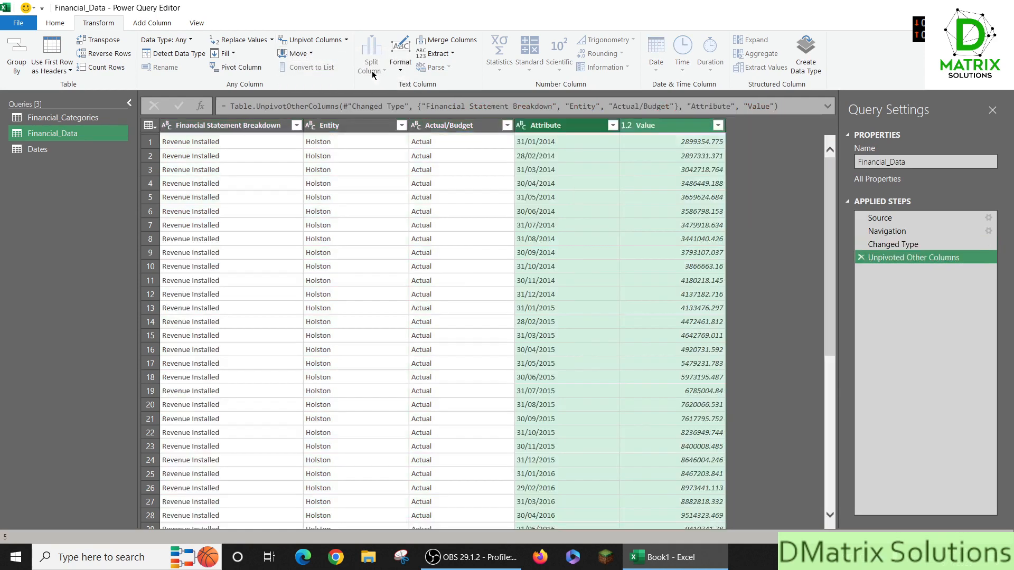
Rename the Attribute column of the Financial_Data query as Dates.
double_click(550, 127)
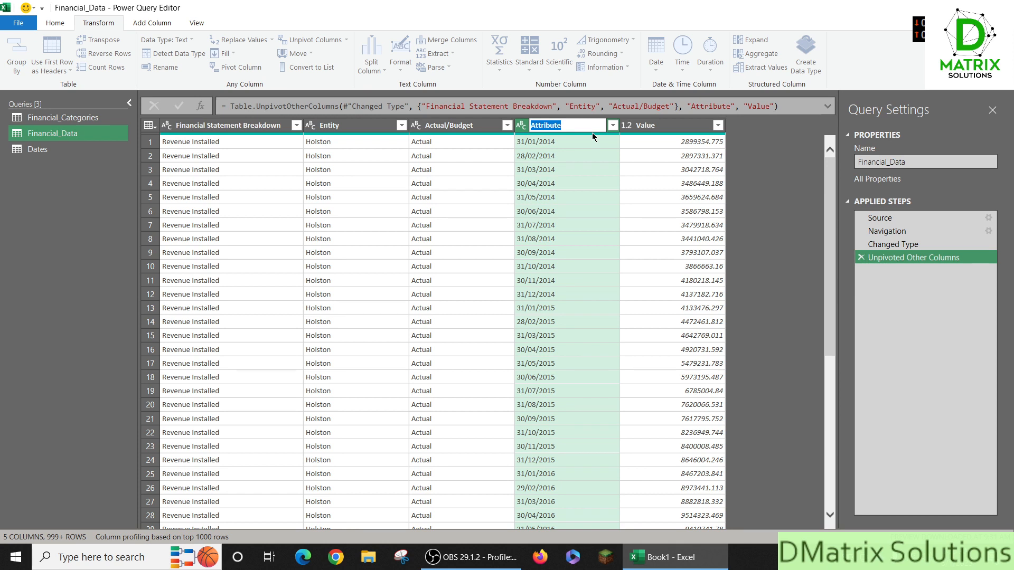
text(Months)
key(BackSpace)
key(BackSpace)
key(BackSpace)
key(BackSpace)
key(BackSpace)
key(BackSpace)
text(Dates)
key(Return)
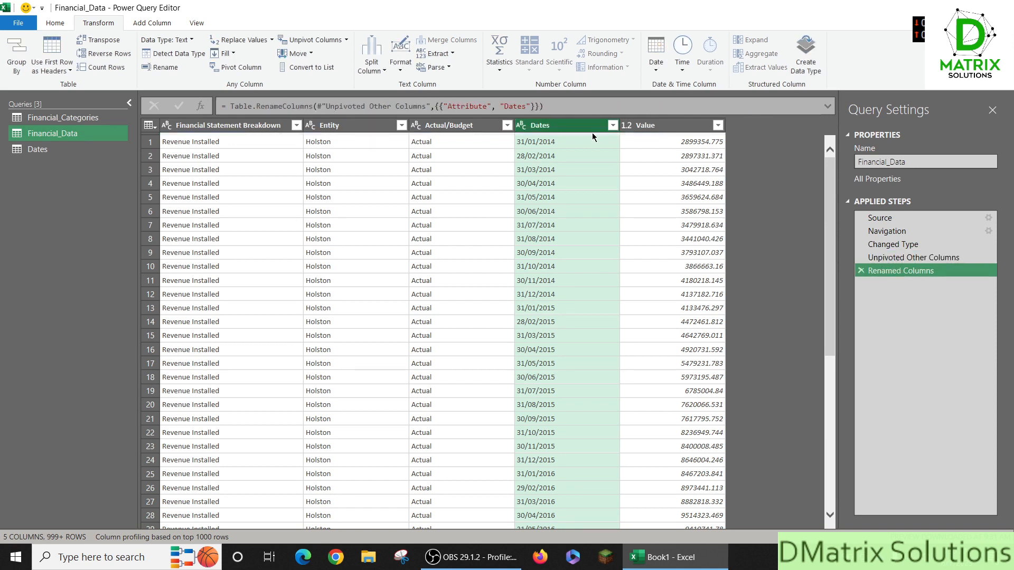
Rename the Value column of the Financial_Data query as Amount.
click(647, 122)
double_click(648, 125)
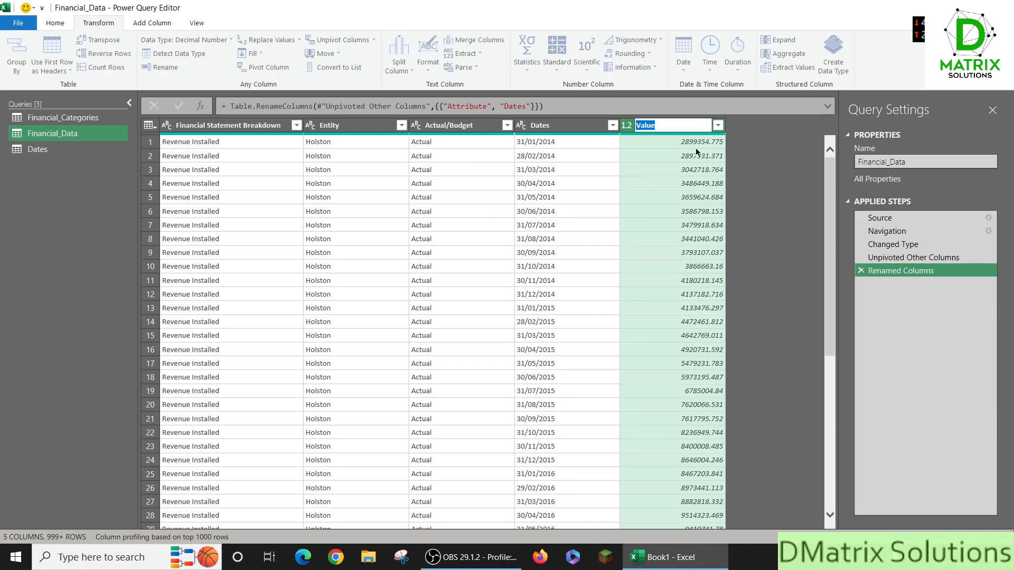
text(Amount)
key(Return)
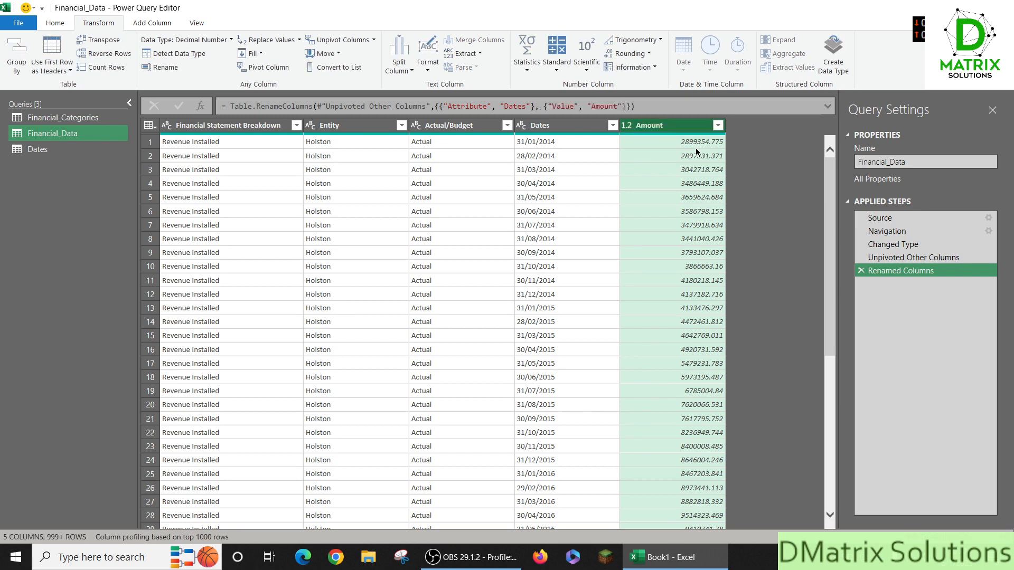
Try to change the Dates column's data type to Date, and remove that type change from the applied steps.
click(523, 126)
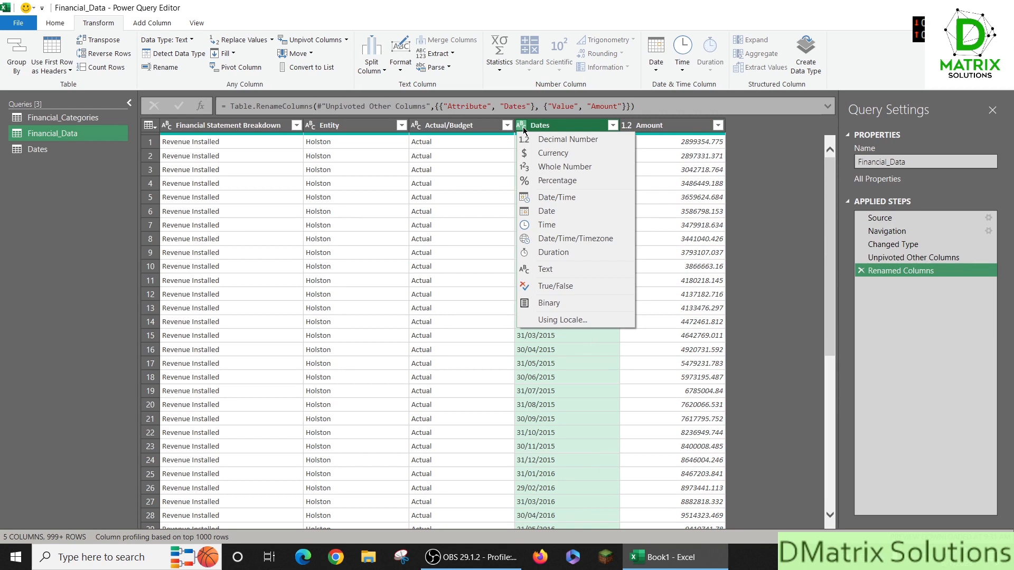
click(556, 213)
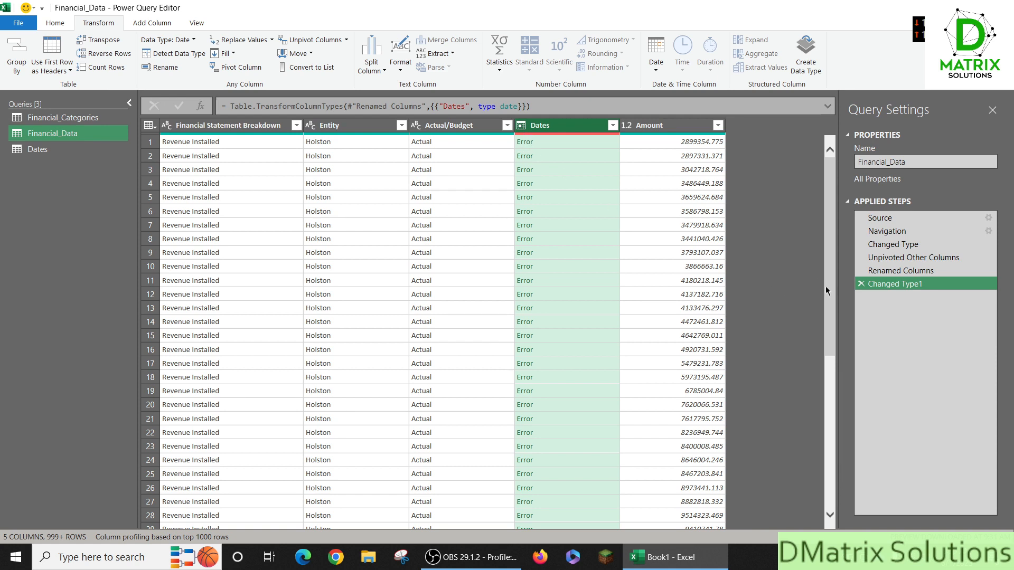
click(860, 285)
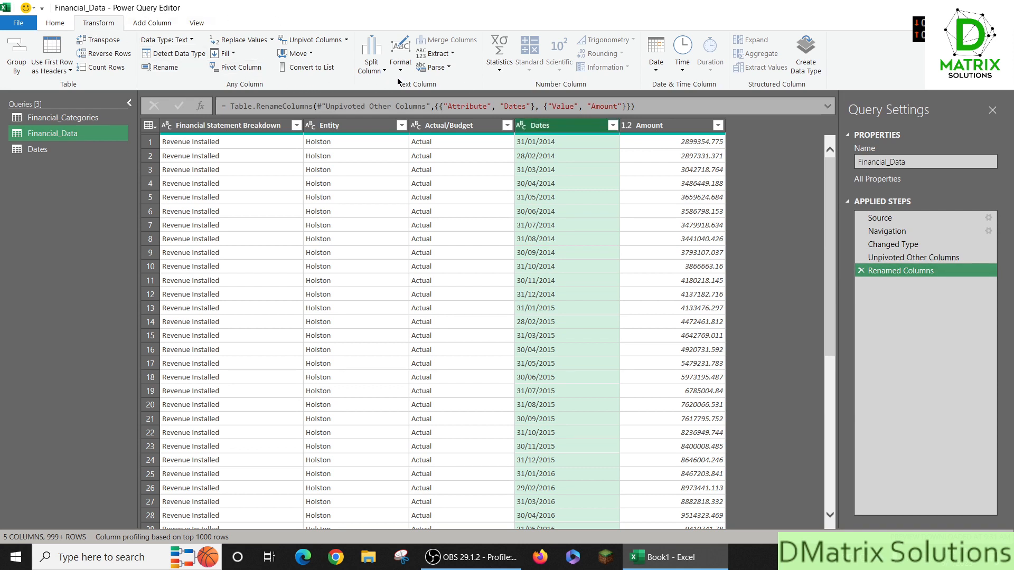
Split the Dates column by the custom delimiter / at each occurrence of the delimiter.
click(378, 73)
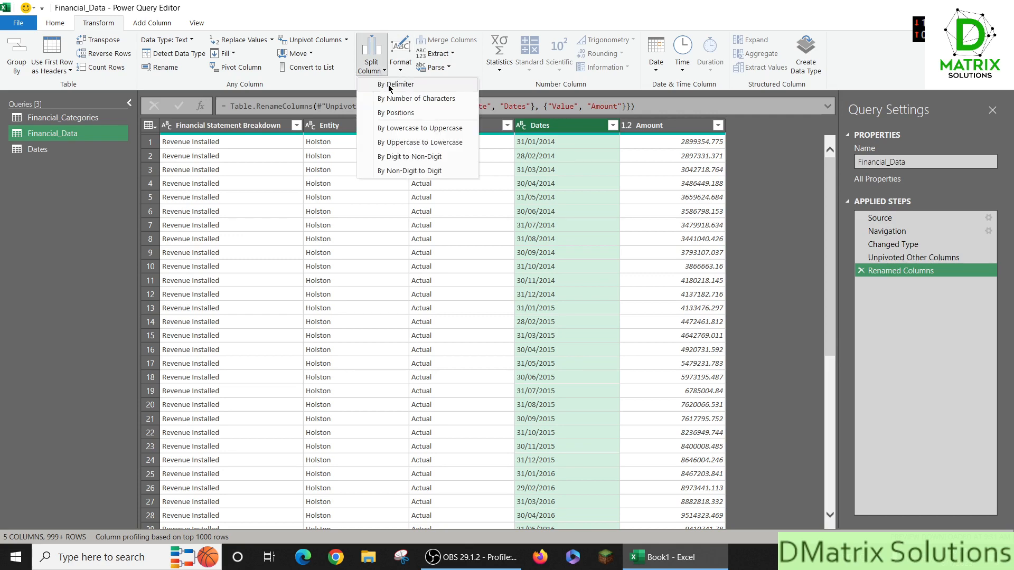
click(390, 89)
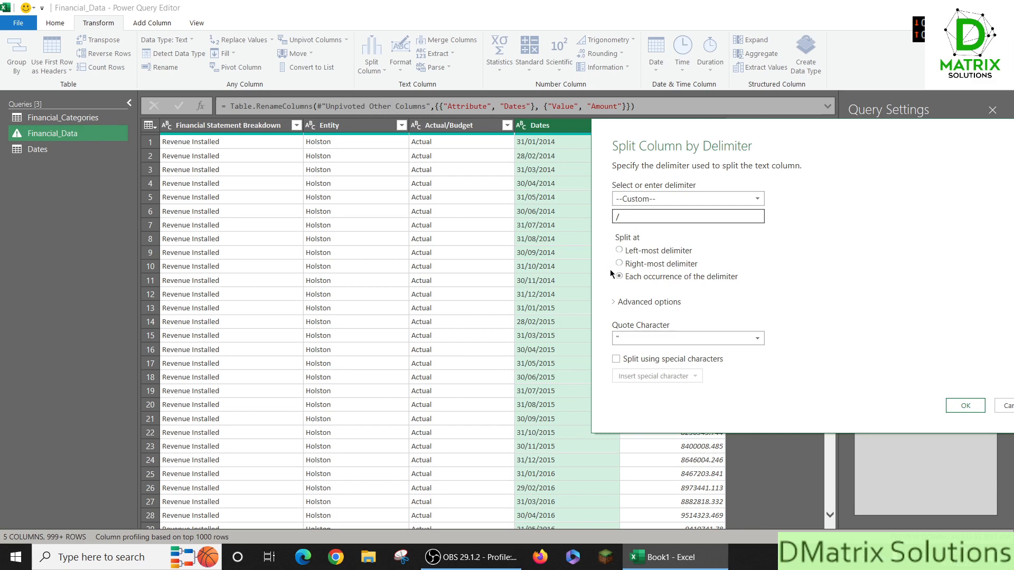
click(642, 254)
click(647, 267)
click(639, 278)
drag(638, 150, 422, 197)
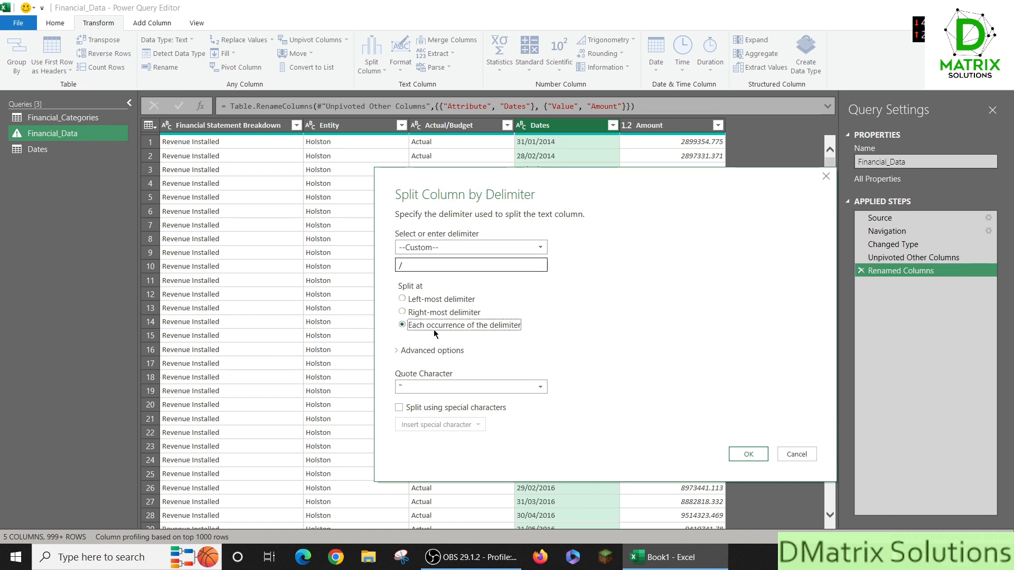
click(746, 455)
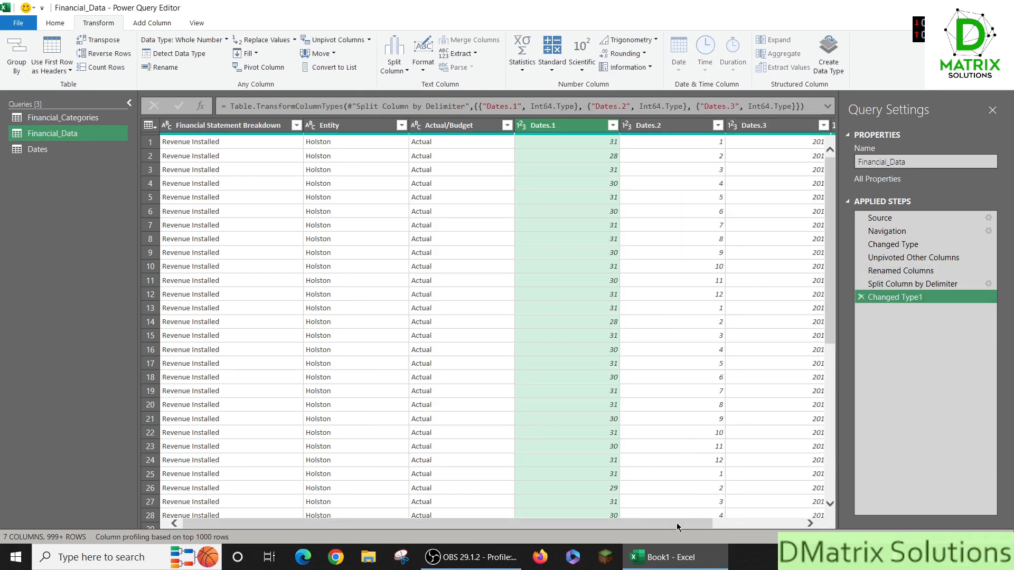
Merge Dates.2, Dates.1 and Dates.3, in that order, with the custom separator / into a column named Dates and set its type to Date.
drag(679, 524, 739, 523)
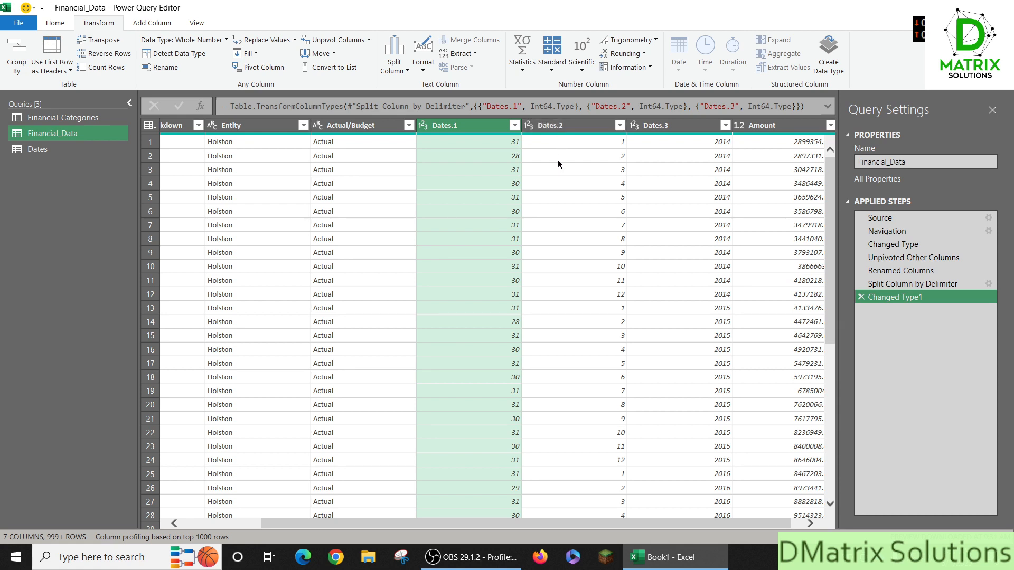
click(568, 129)
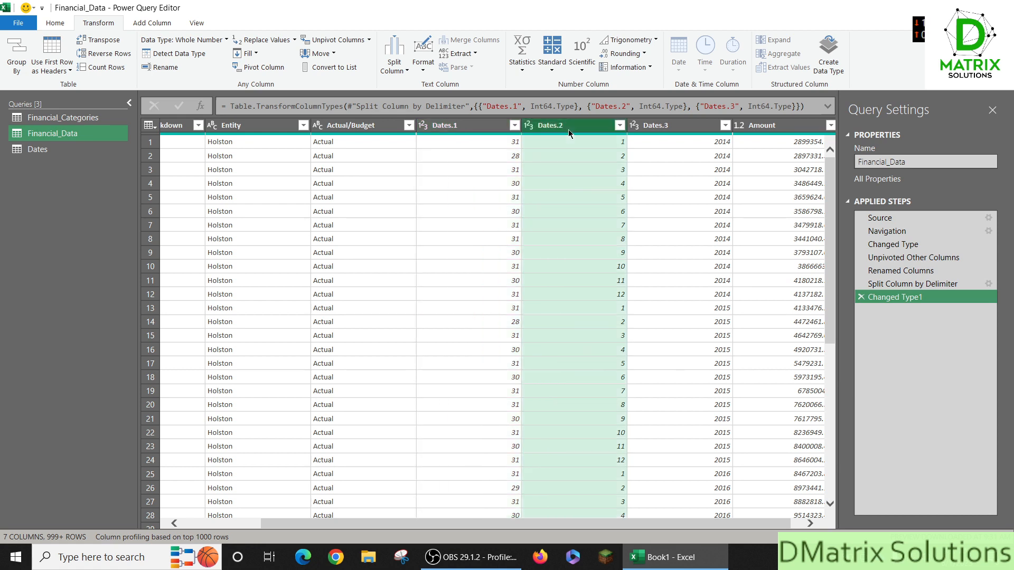
ctrl+click(473, 129)
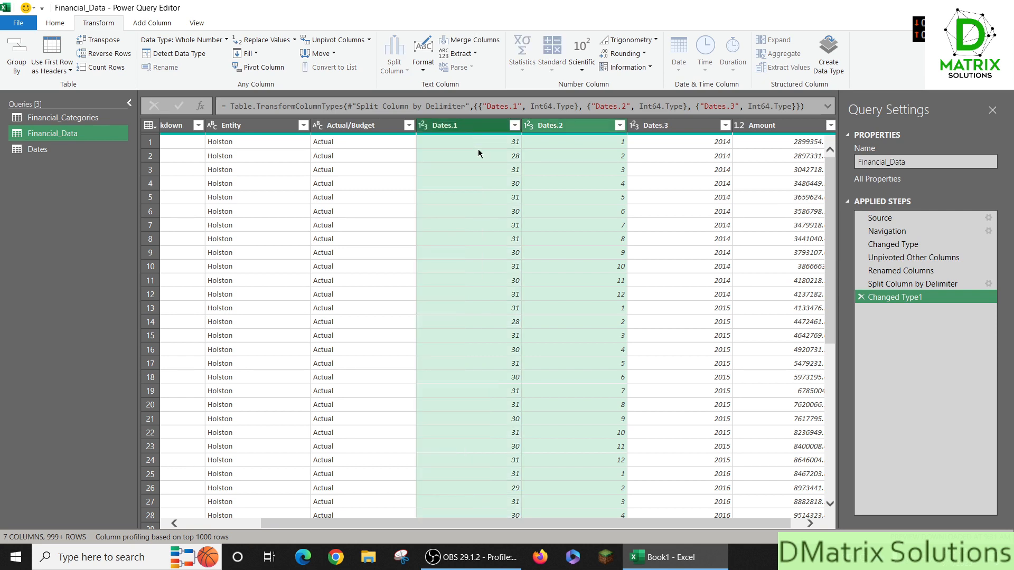
ctrl+click(660, 130)
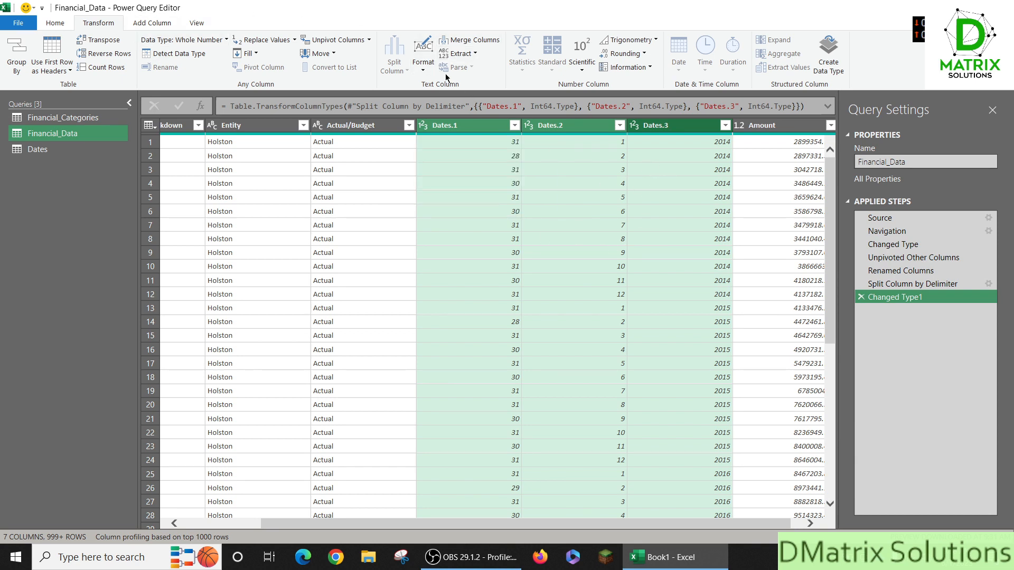
click(482, 46)
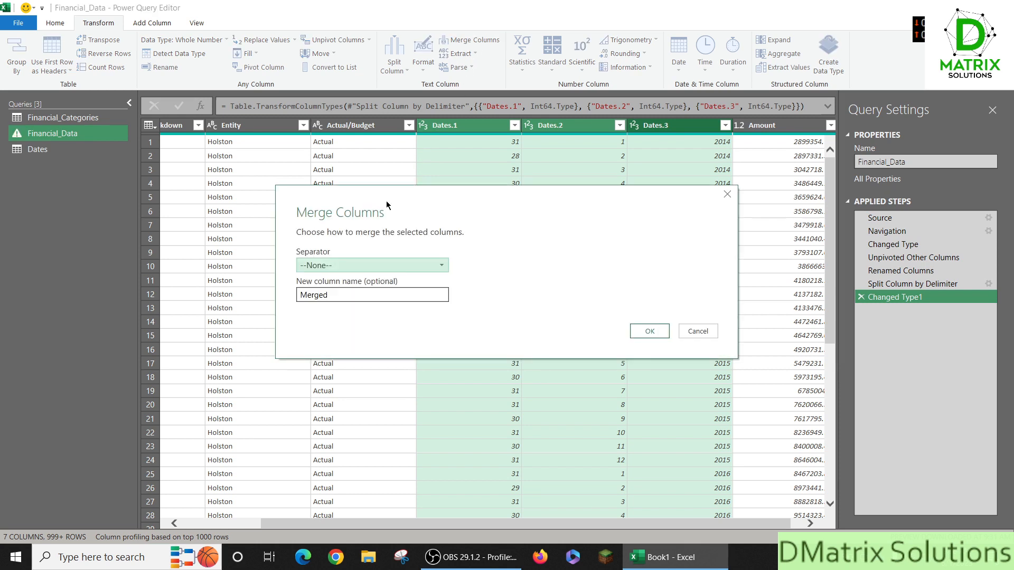
click(320, 294)
double_click(320, 294)
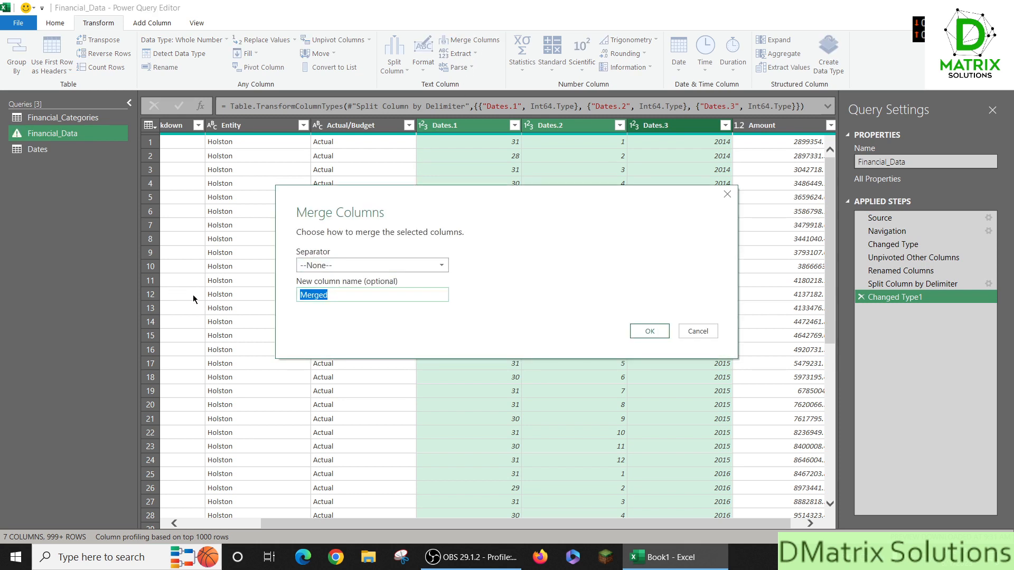
text(Dates)
click(332, 266)
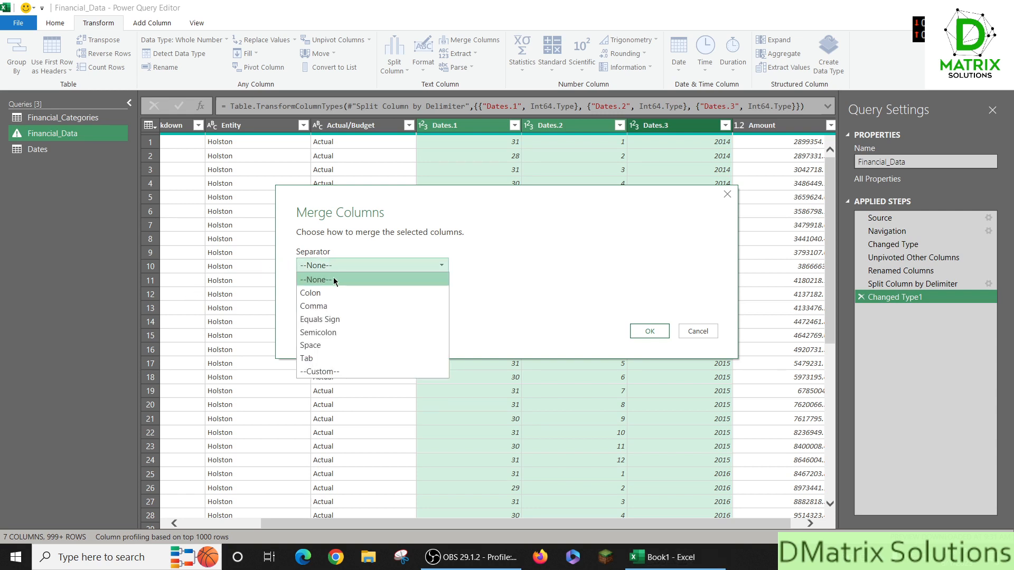
click(328, 372)
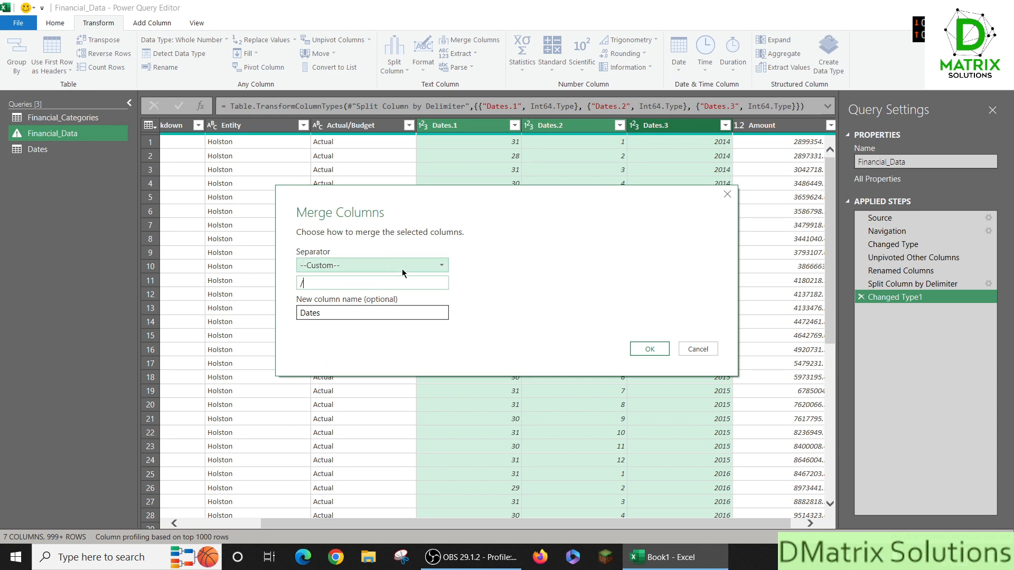
click(650, 350)
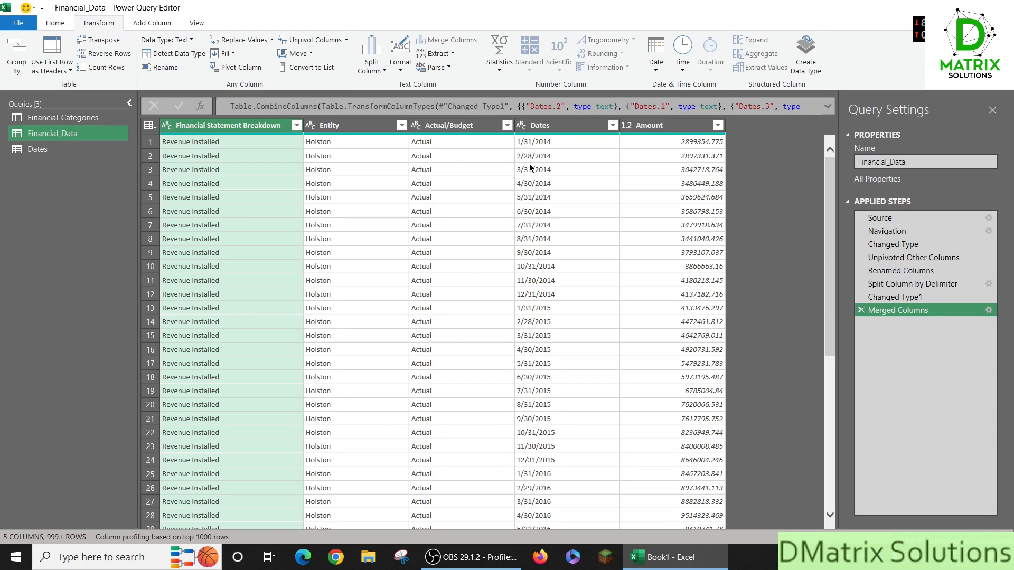
click(522, 131)
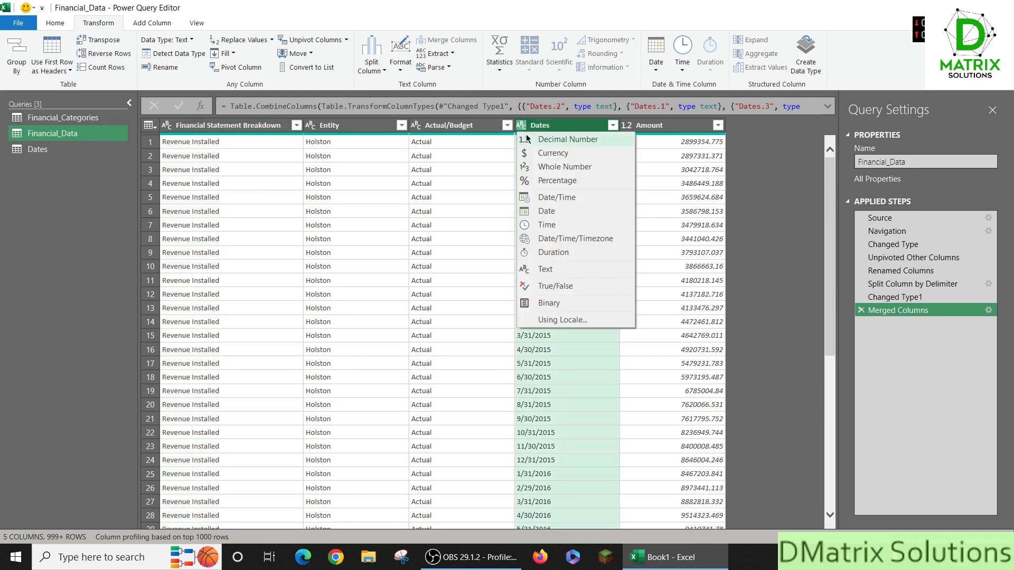
click(549, 211)
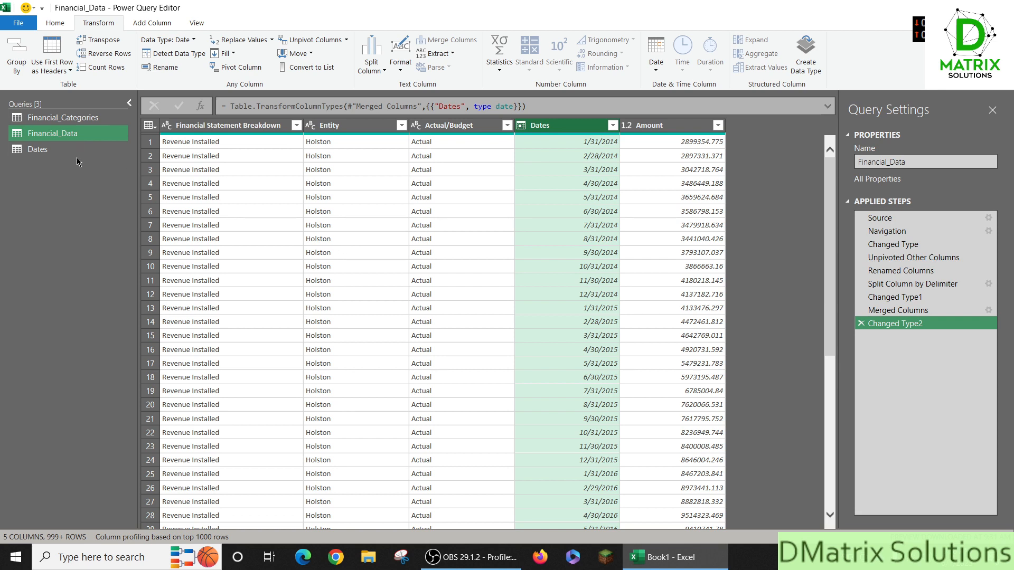
Close and load the three queries as Only Create Connection and add their data to the Data Model.
click(67, 25)
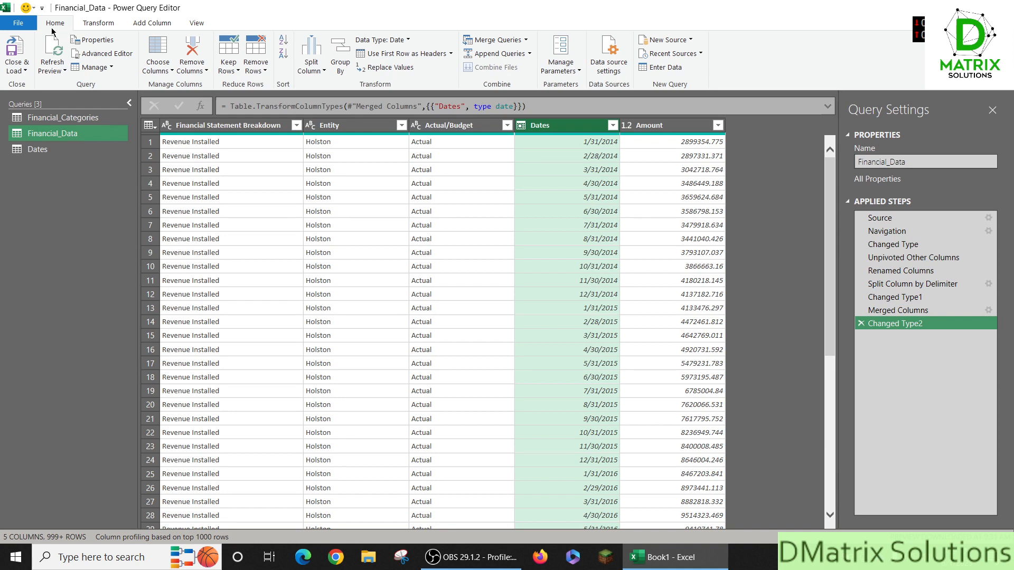
click(23, 72)
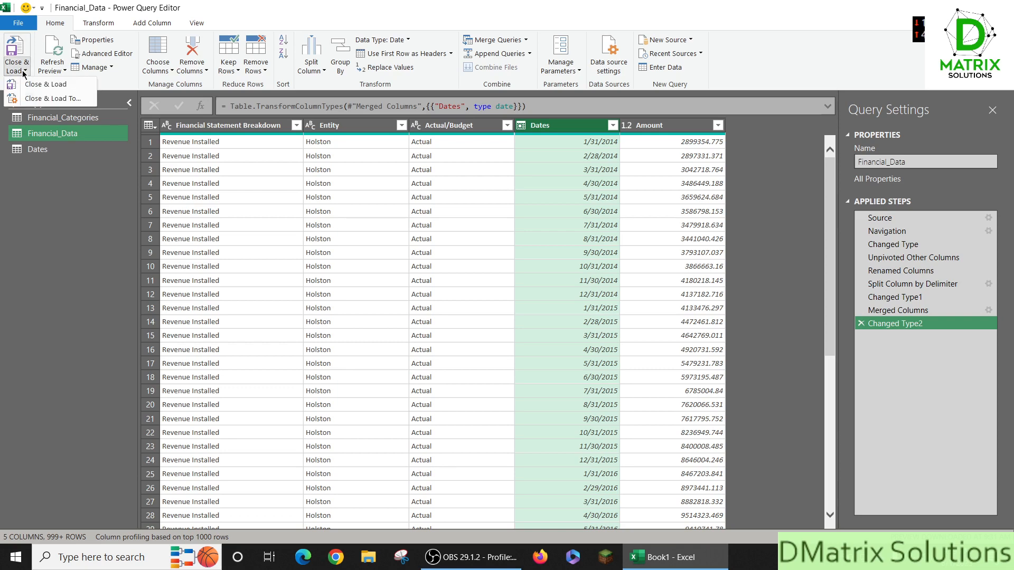
click(38, 104)
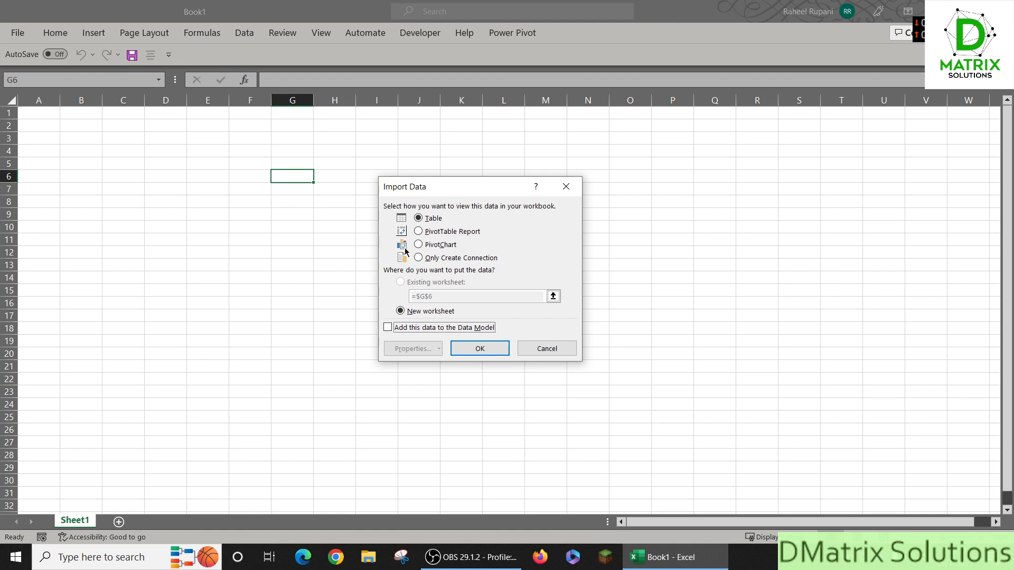
click(442, 260)
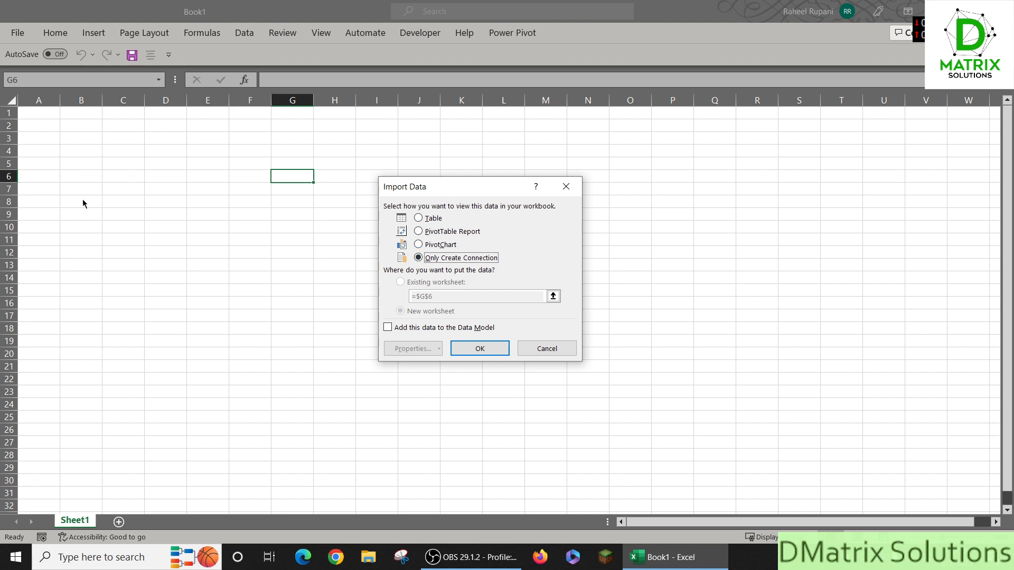
click(400, 330)
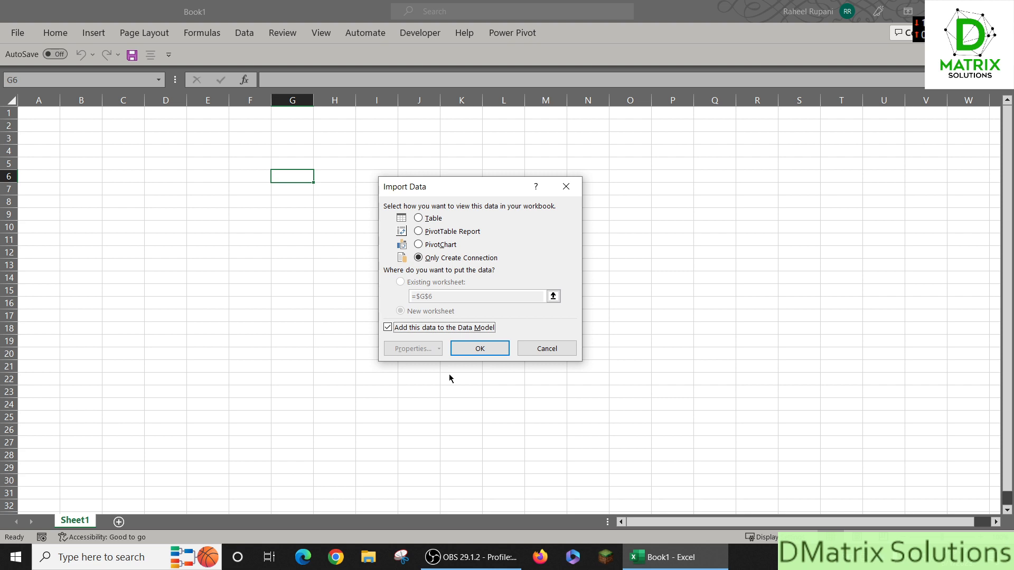
click(444, 261)
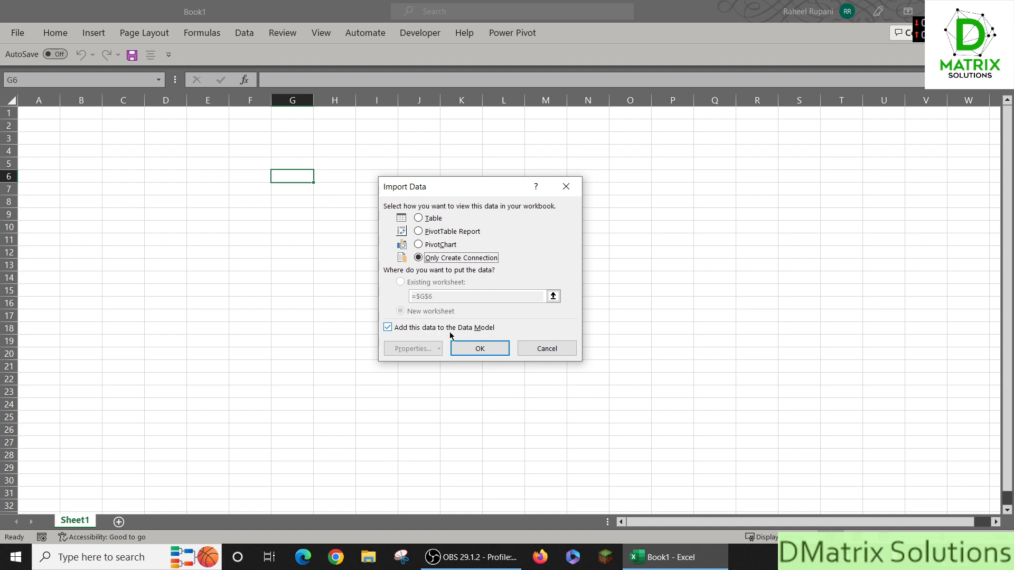
click(467, 349)
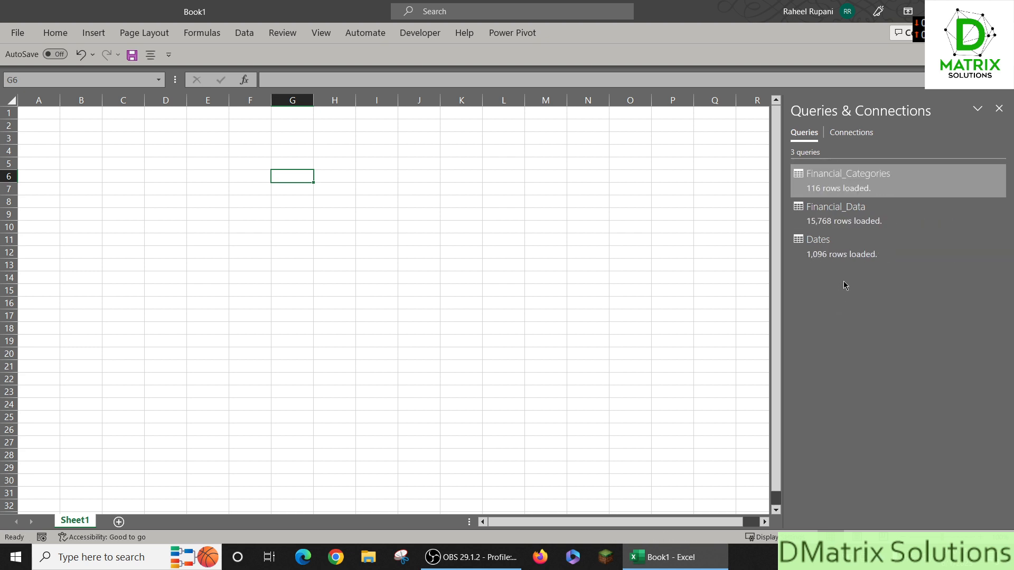
mouse_move(852, 196)
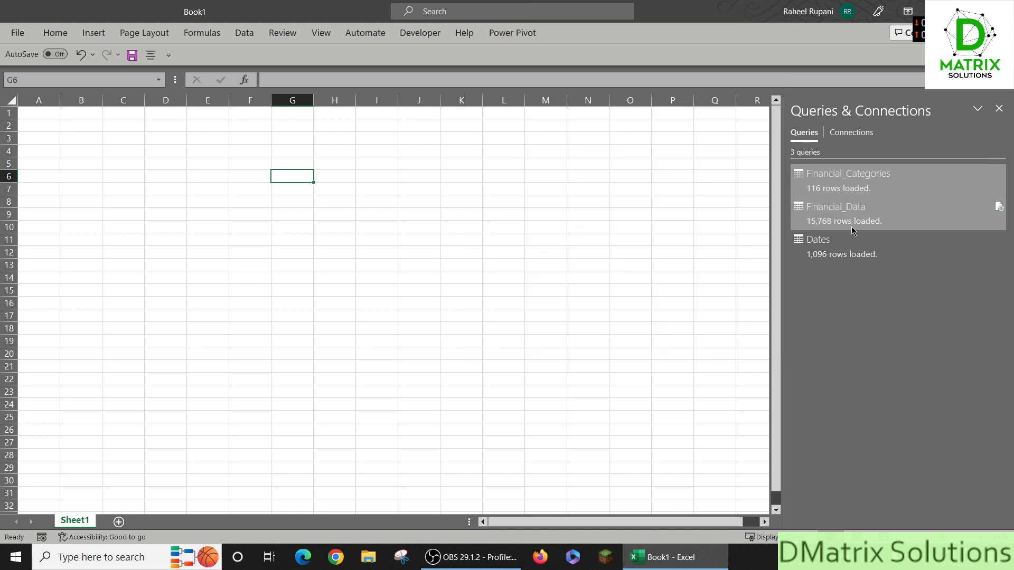
mouse_move(836, 231)
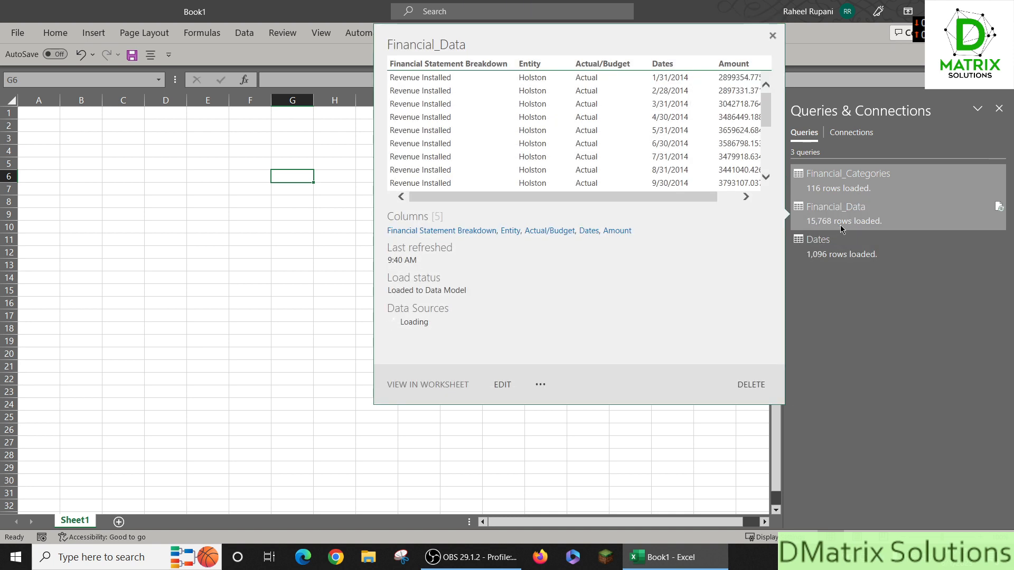
mouse_move(836, 259)
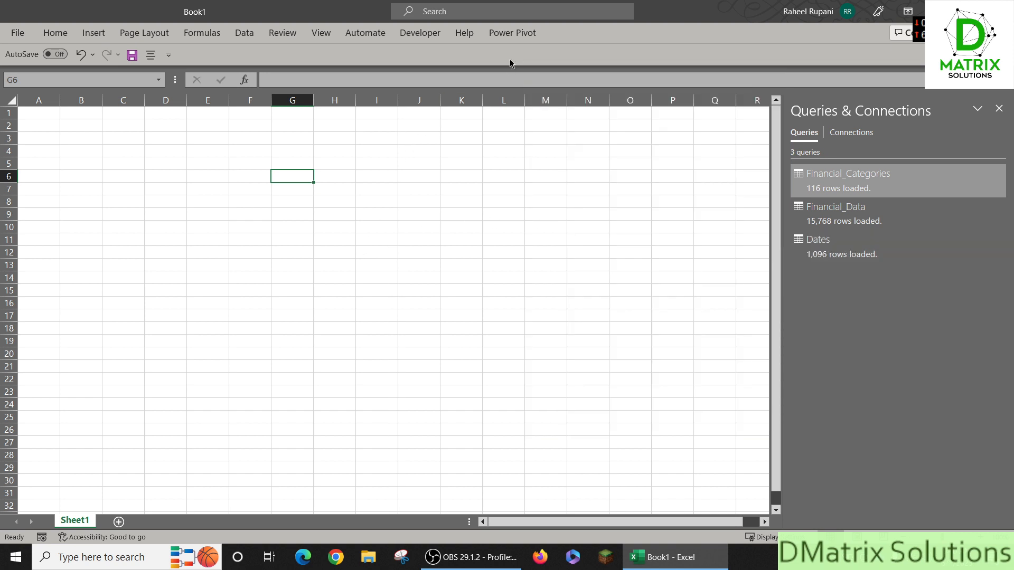
Make sure the Microsoft Power Pivot for Excel add-in is enabled among the COM add-ins.
click(515, 35)
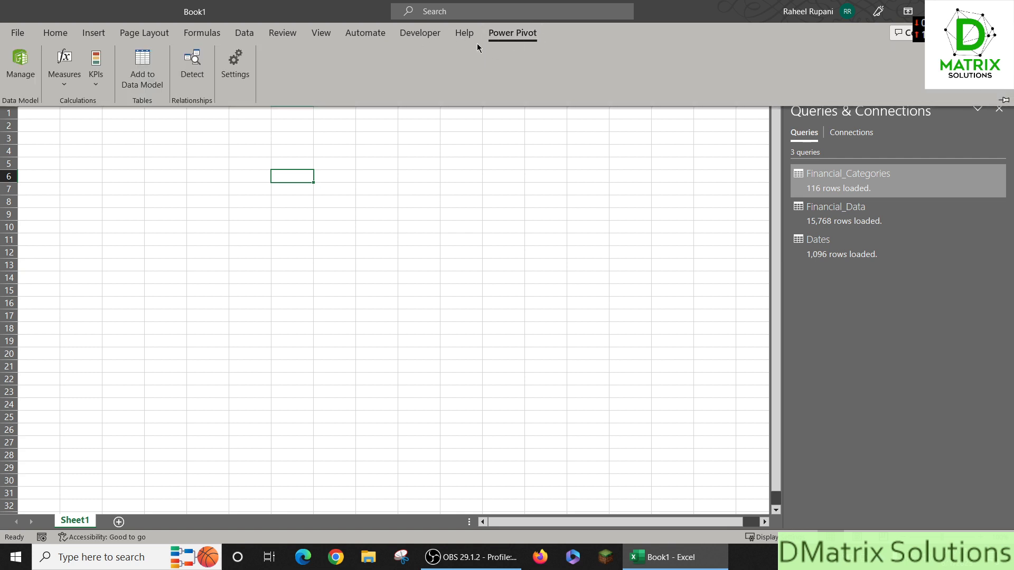
click(24, 35)
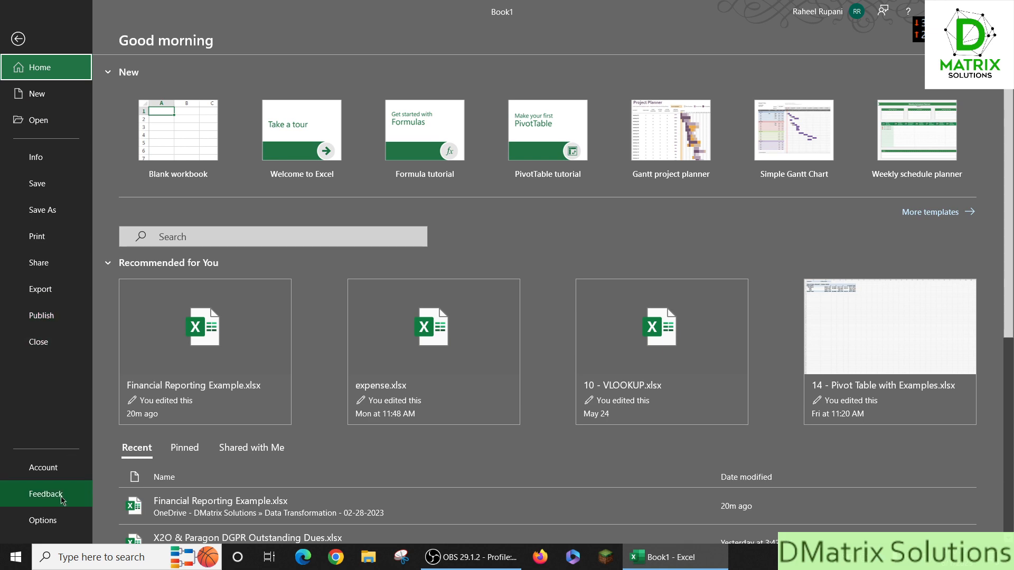
click(61, 520)
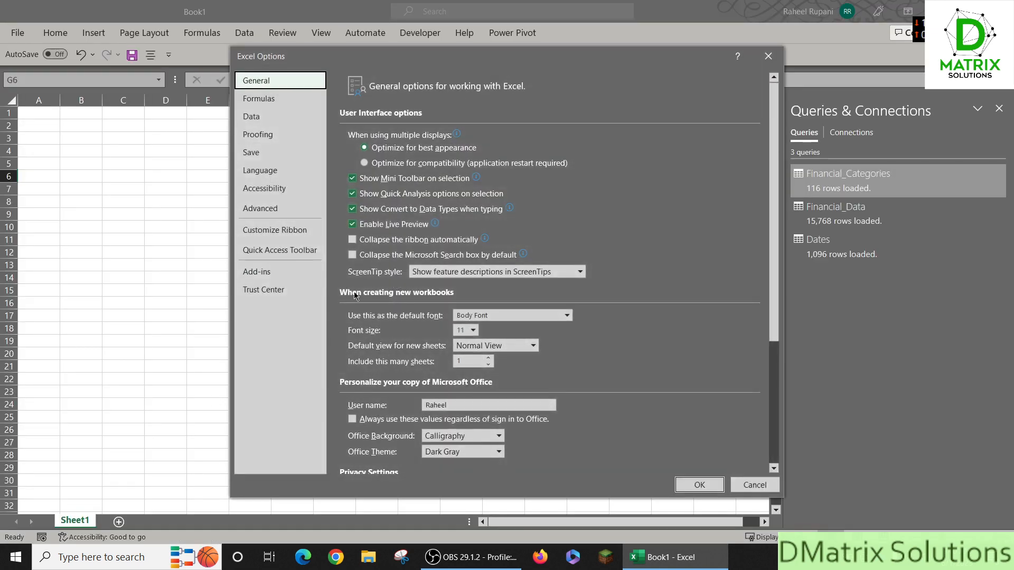
click(279, 275)
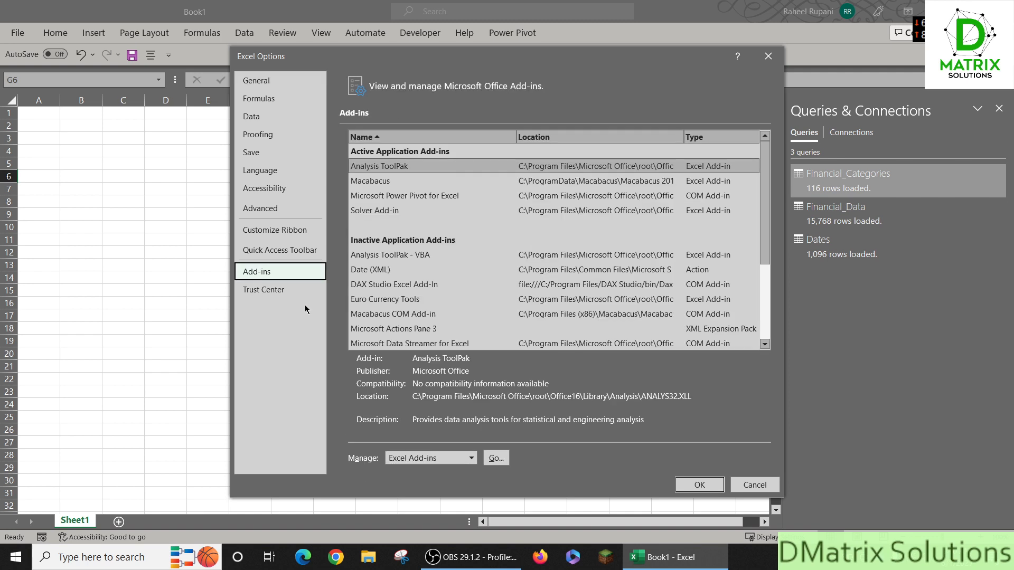
click(433, 459)
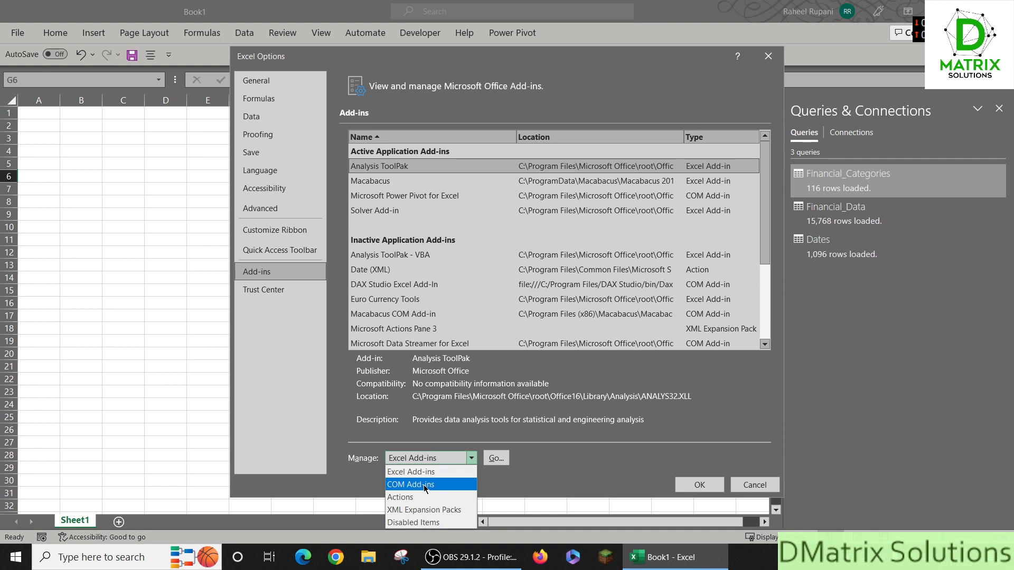
click(425, 486)
click(494, 459)
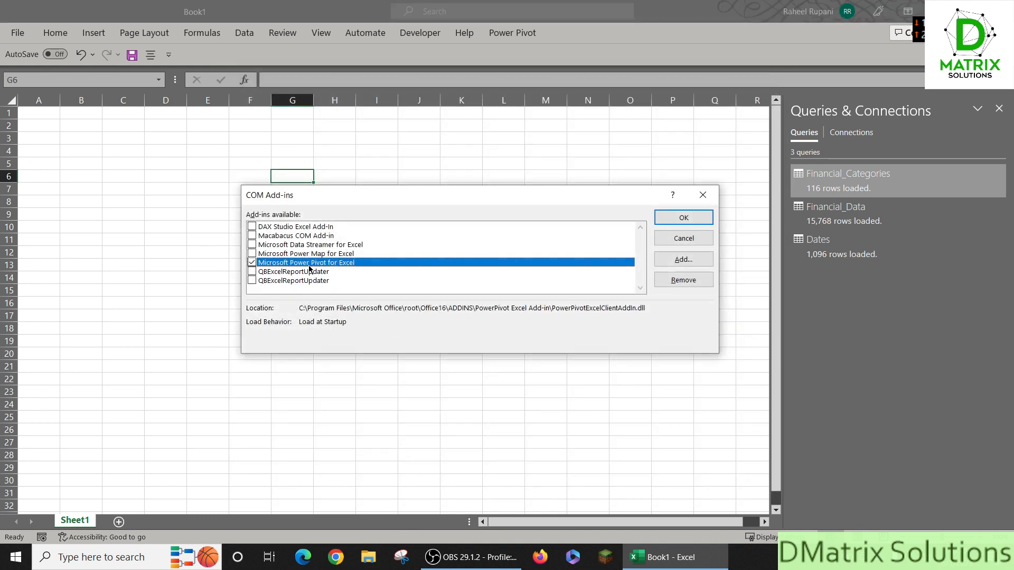
click(253, 264)
click(252, 262)
click(684, 219)
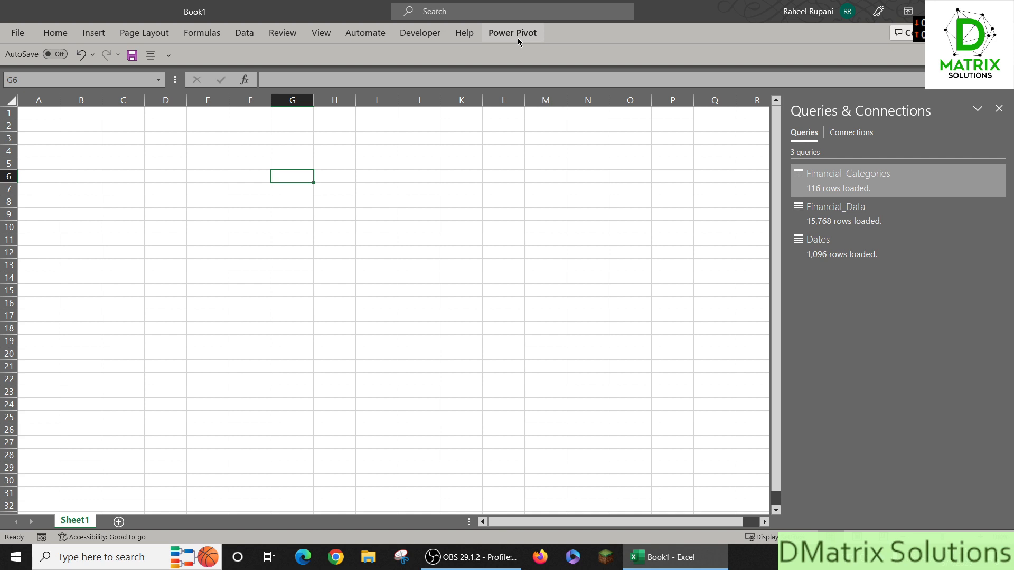
Open the Data Model in Power Pivot and look through the Financial_Categories, Financial_Data and Dates tables.
click(518, 40)
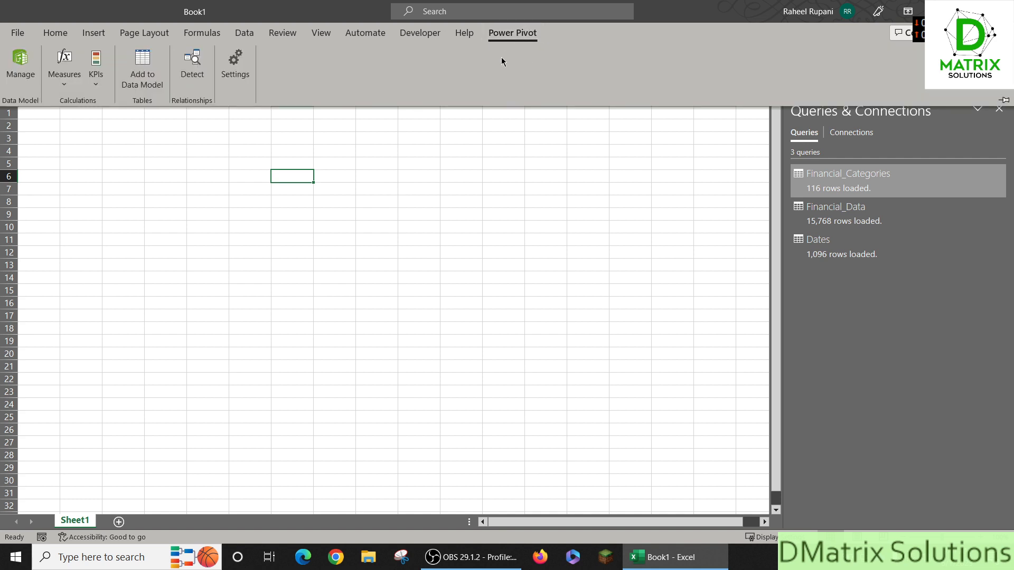
click(19, 84)
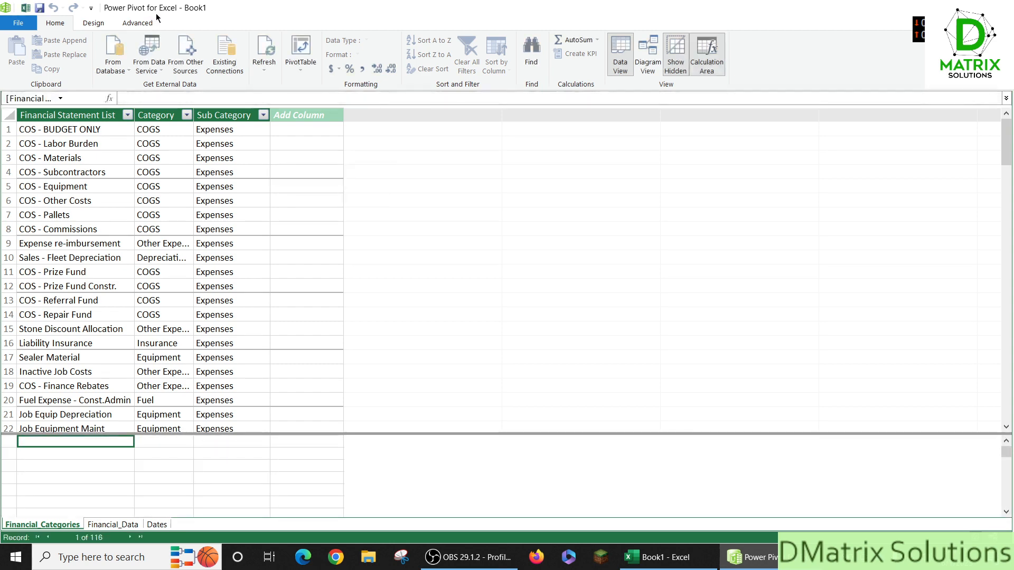
click(97, 526)
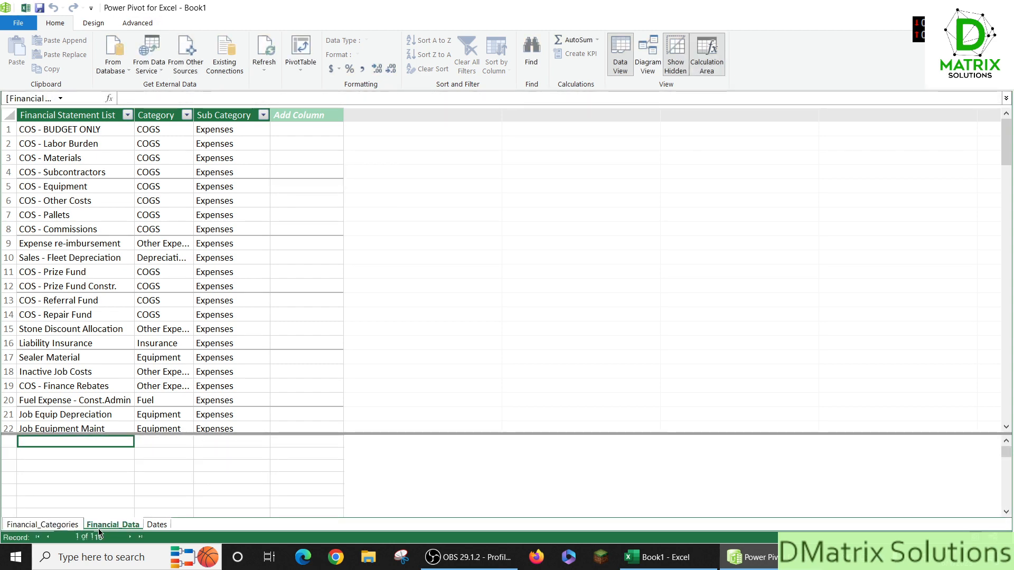
click(157, 525)
click(113, 525)
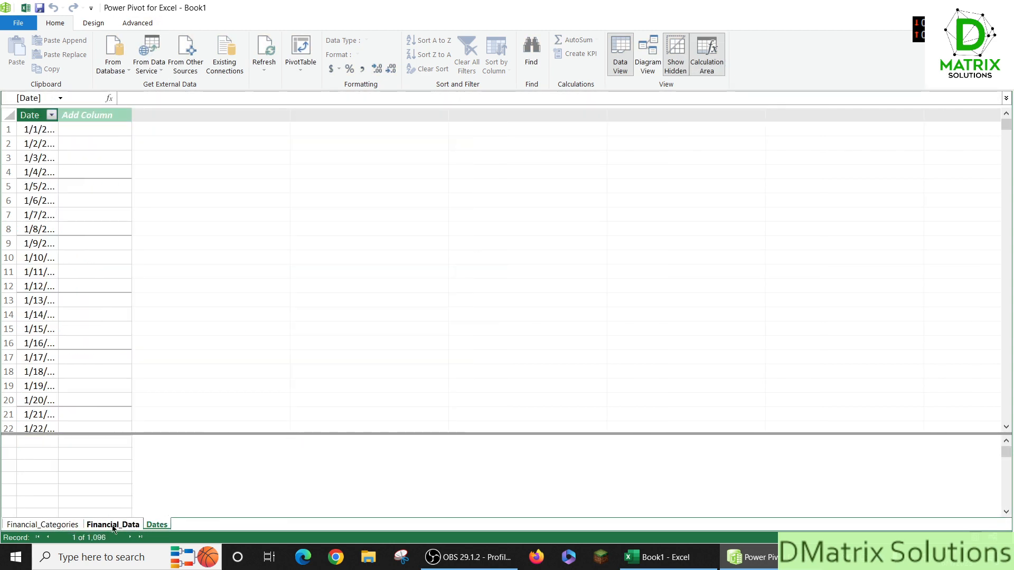
click(66, 528)
click(116, 525)
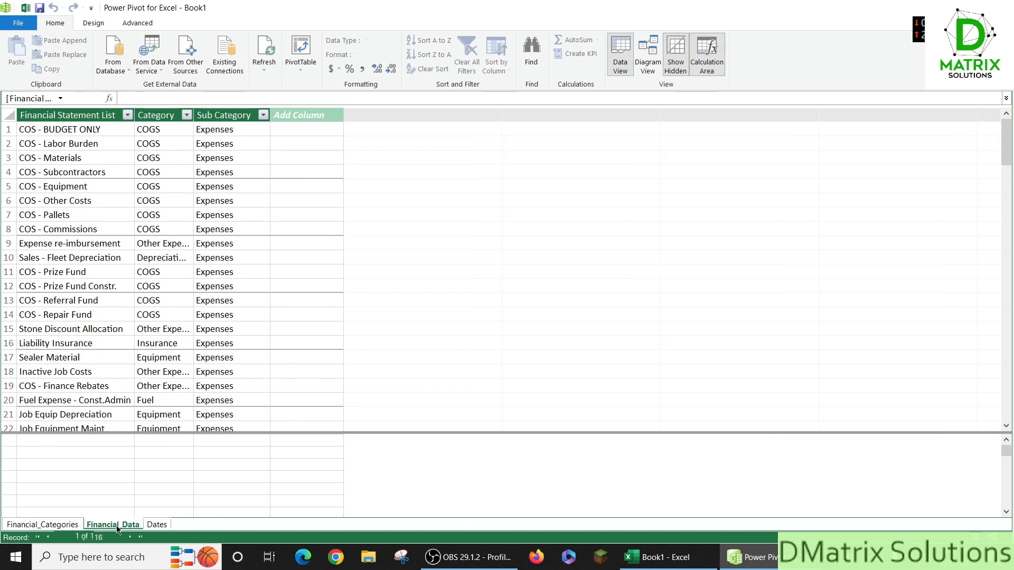
click(156, 526)
click(113, 526)
click(48, 525)
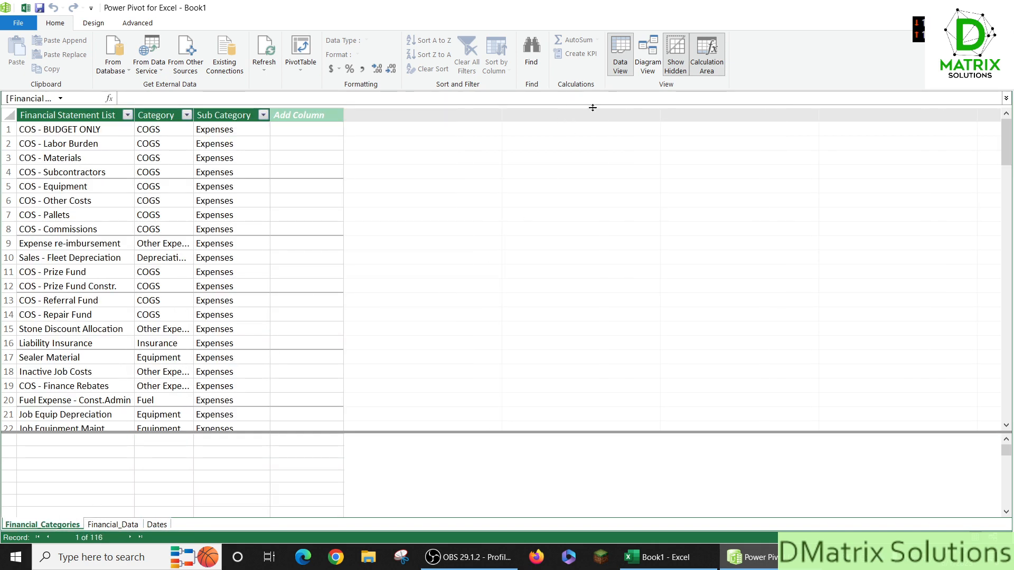
In the diagram view, lengthen the Financial_Data and Financial_Categories boxes and relate Date in Dates to Dates in Financial_Data.
click(641, 63)
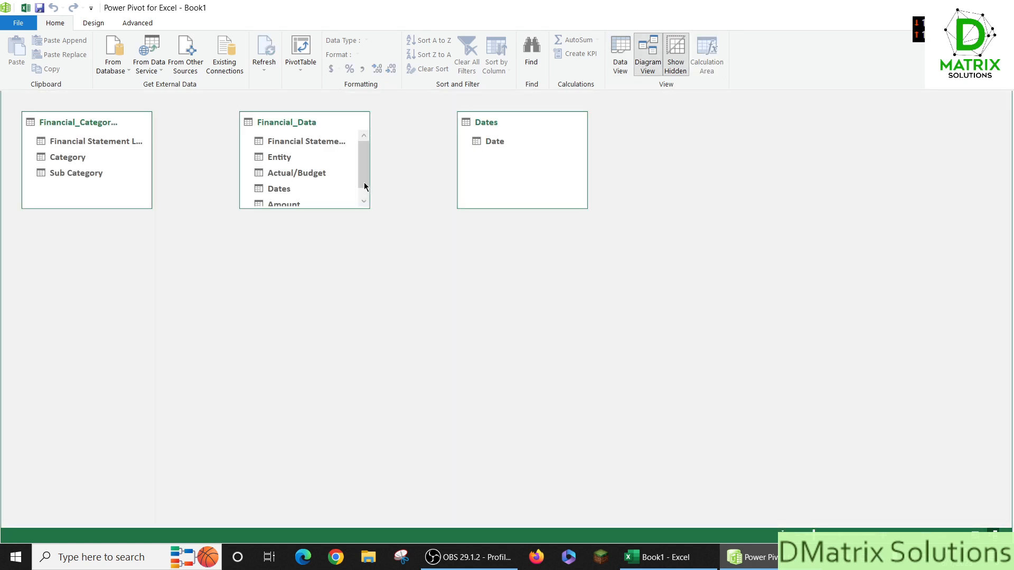
drag(330, 210, 322, 347)
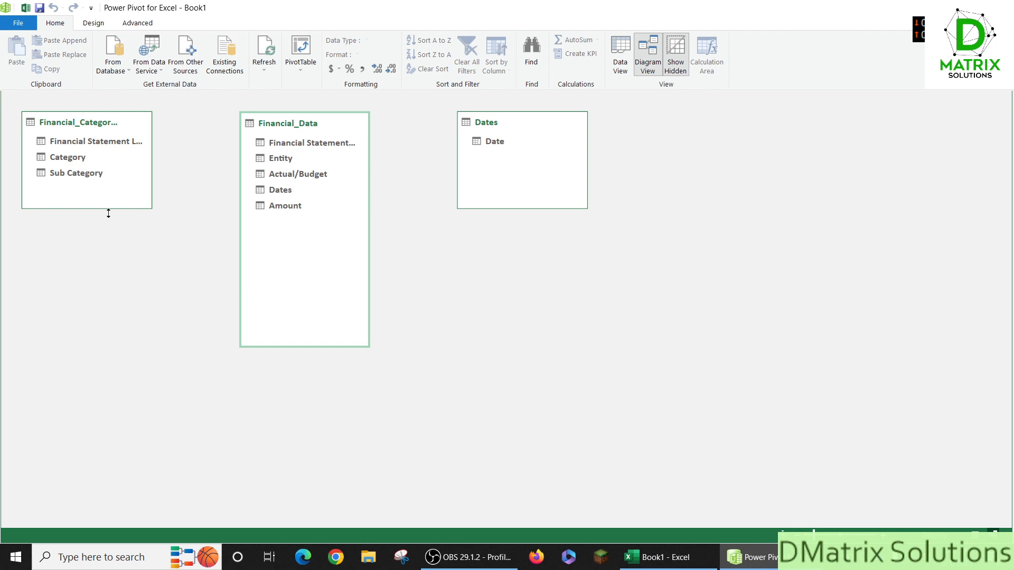
drag(109, 210, 113, 313)
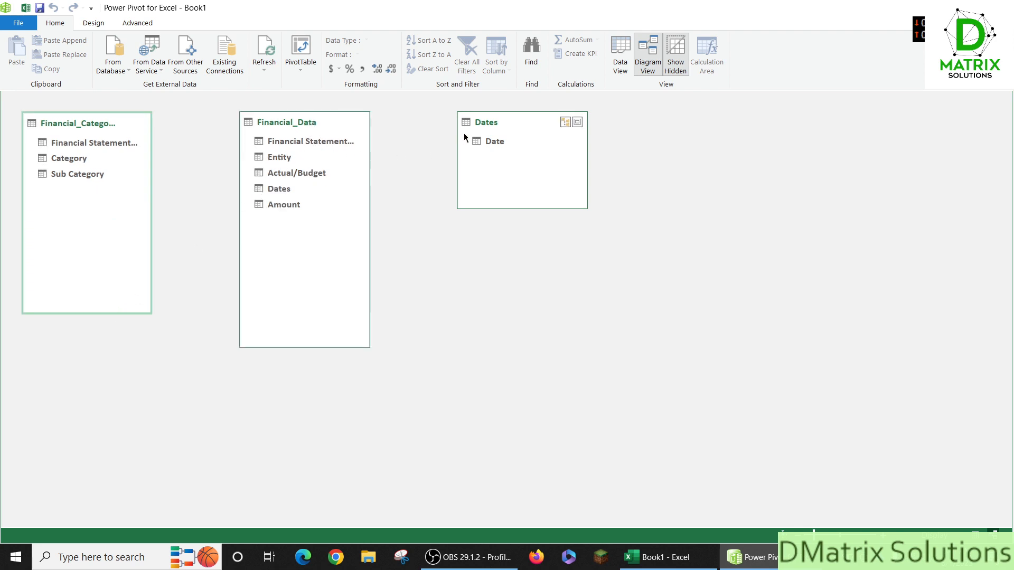
click(286, 190)
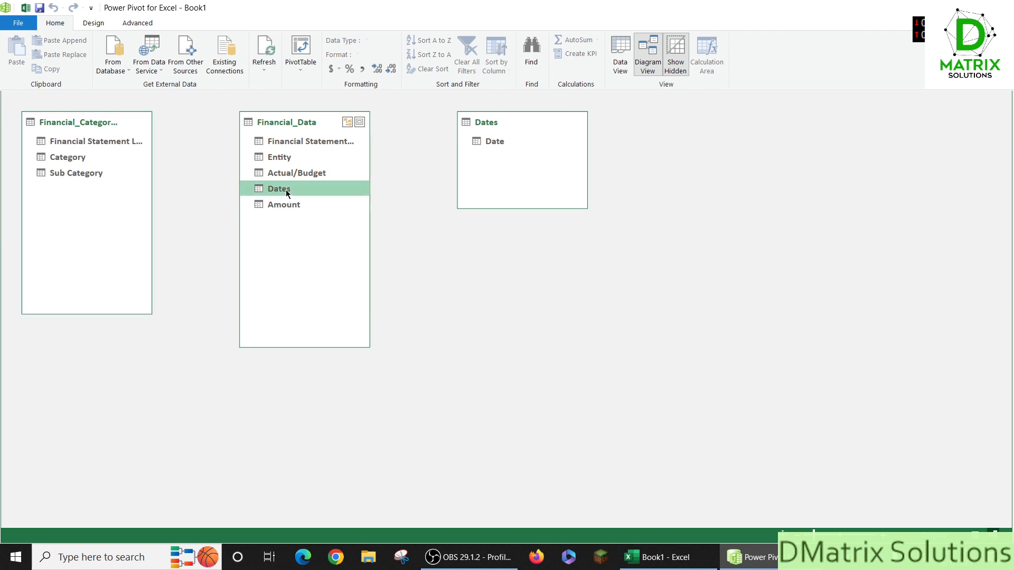
drag(493, 142, 292, 191)
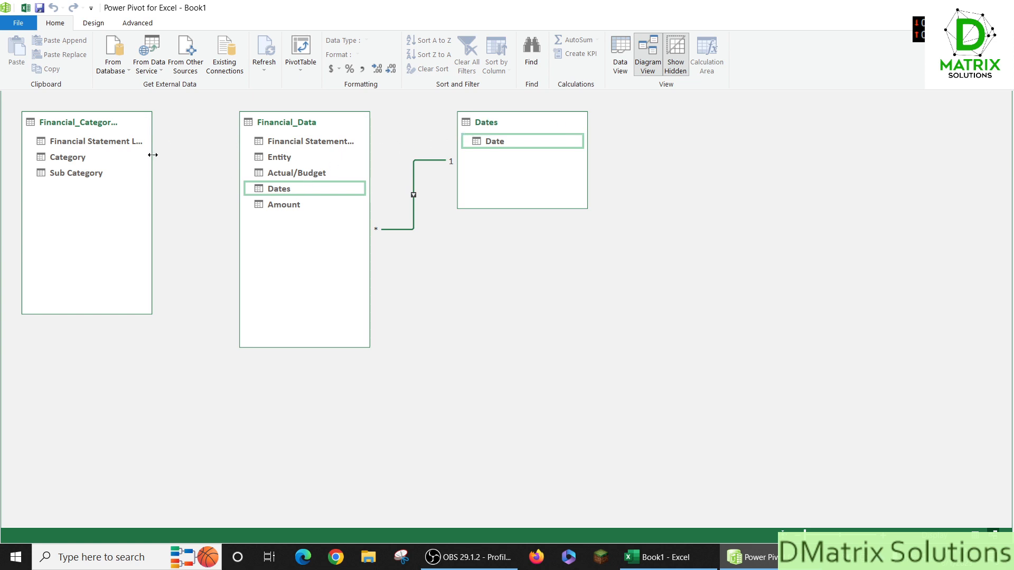
Widen the Financial_Categories and Financial_Data boxes to fit their full field names, and shift Financial_Data slightly towards Financial_Categories.
drag(152, 159, 208, 160)
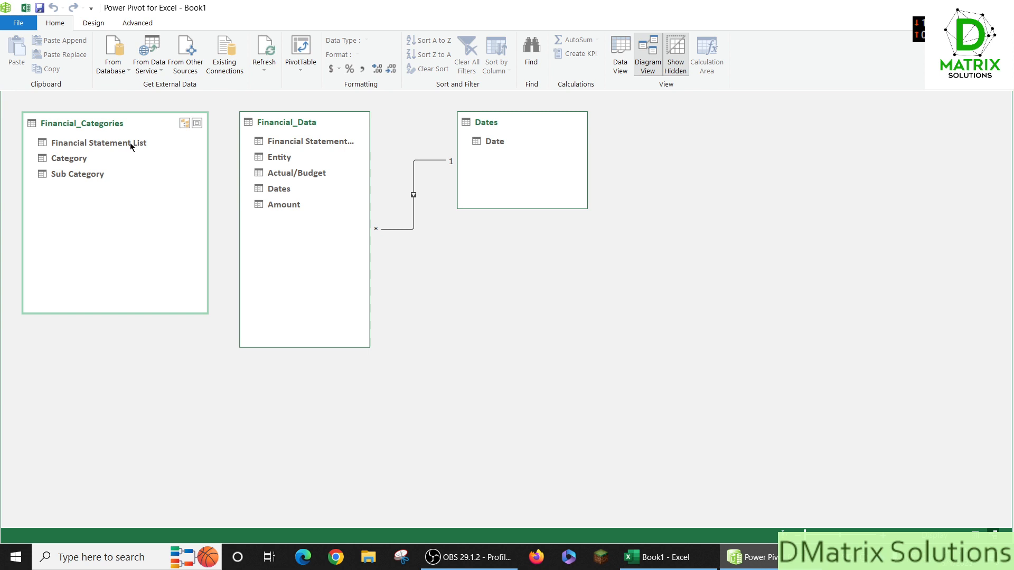
drag(370, 160, 418, 158)
drag(331, 129, 319, 124)
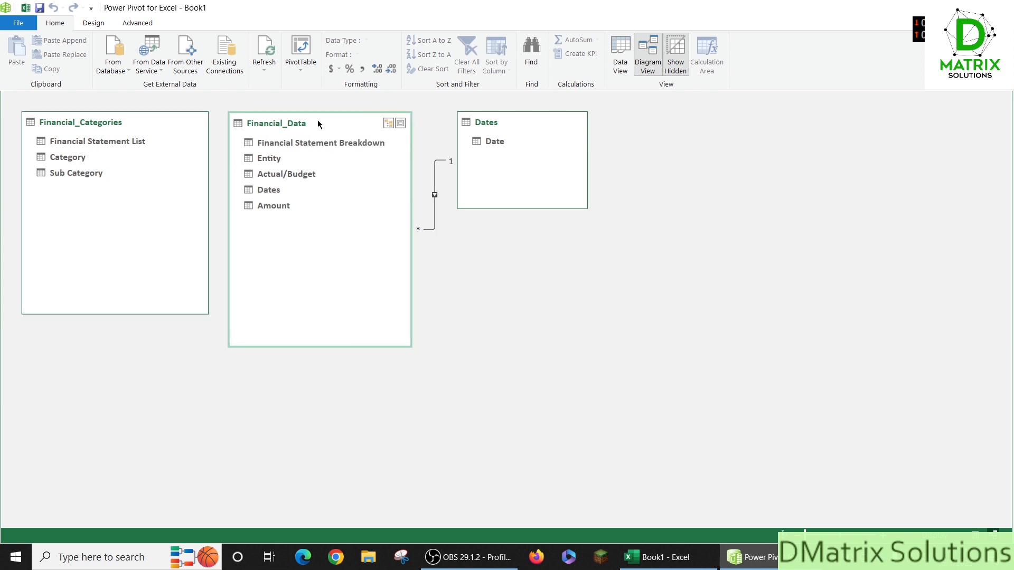
Relate Financial Statement List in Financial_Categories to Financial Statement Breakdown in Financial_Data, and move the Financial_Categories box lower in the diagram.
click(96, 146)
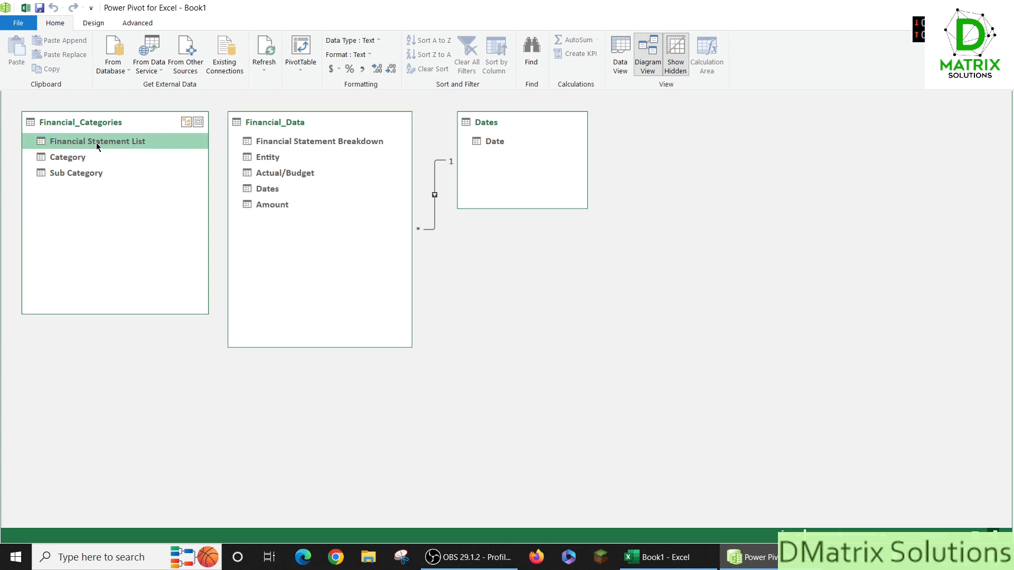
drag(98, 147, 266, 141)
click(153, 127)
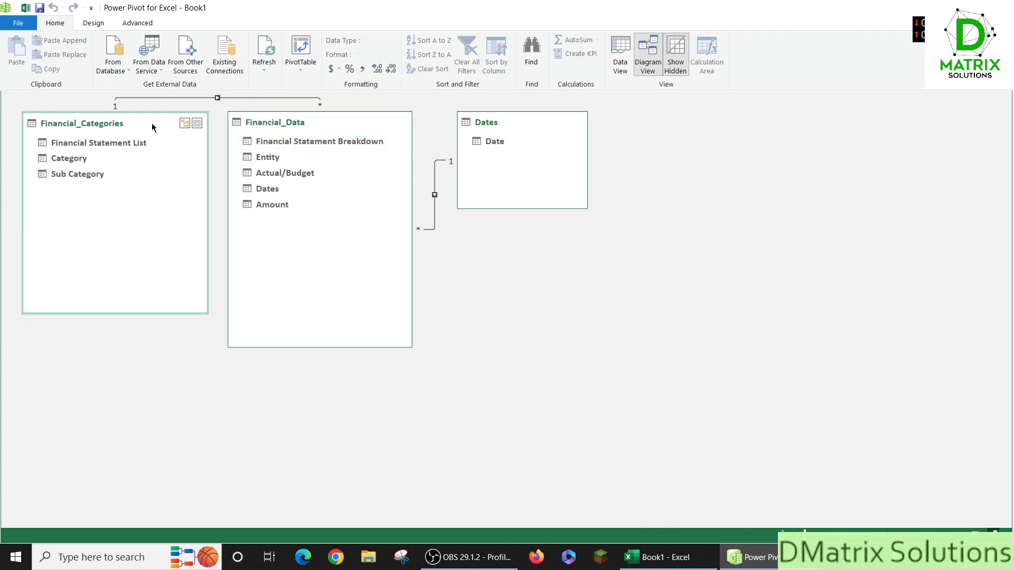
drag(152, 127, 122, 228)
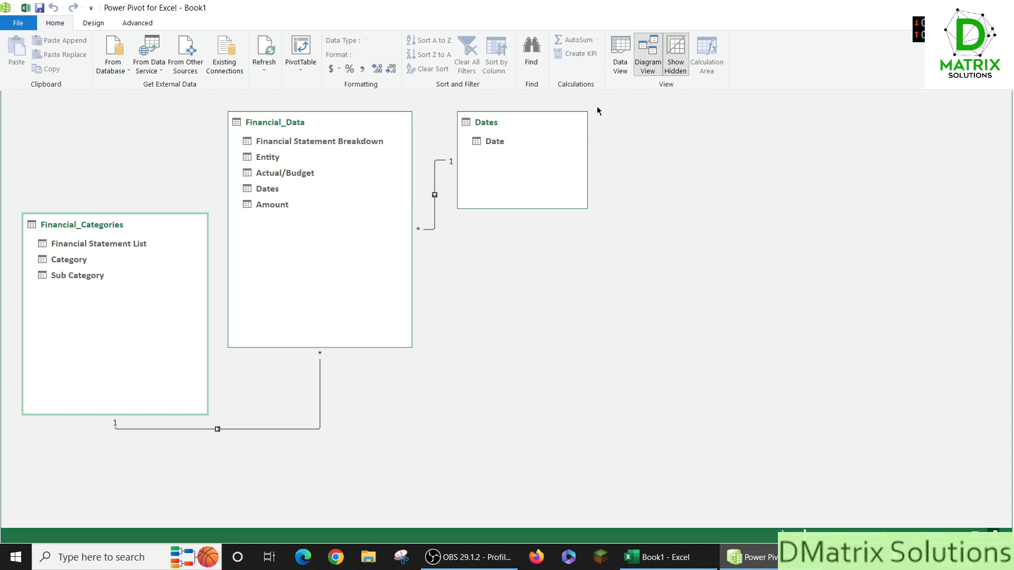
Switch Power Pivot back to the data view, and from the workbook open the Dates query in the Power Query Editor.
click(618, 70)
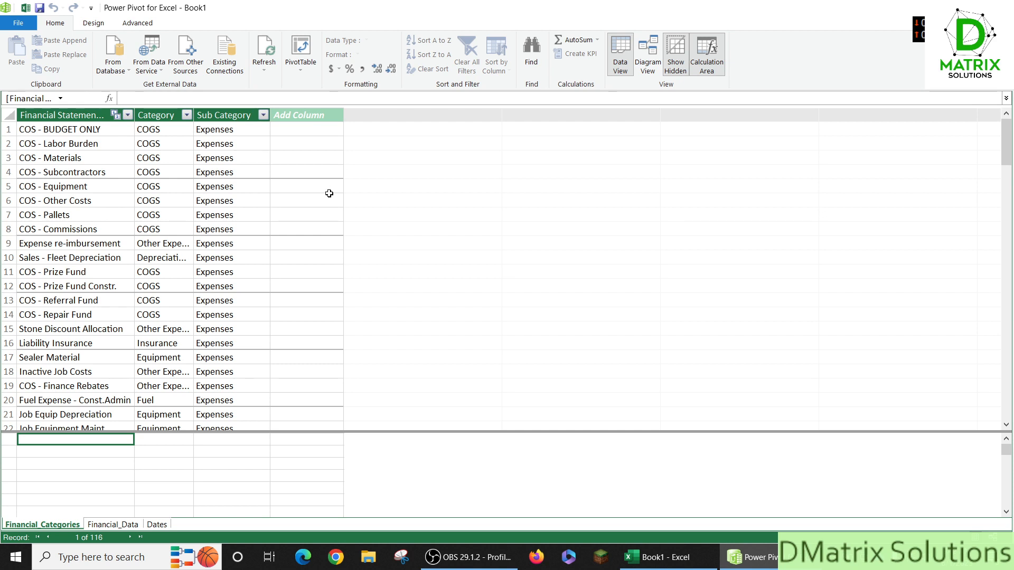
click(103, 23)
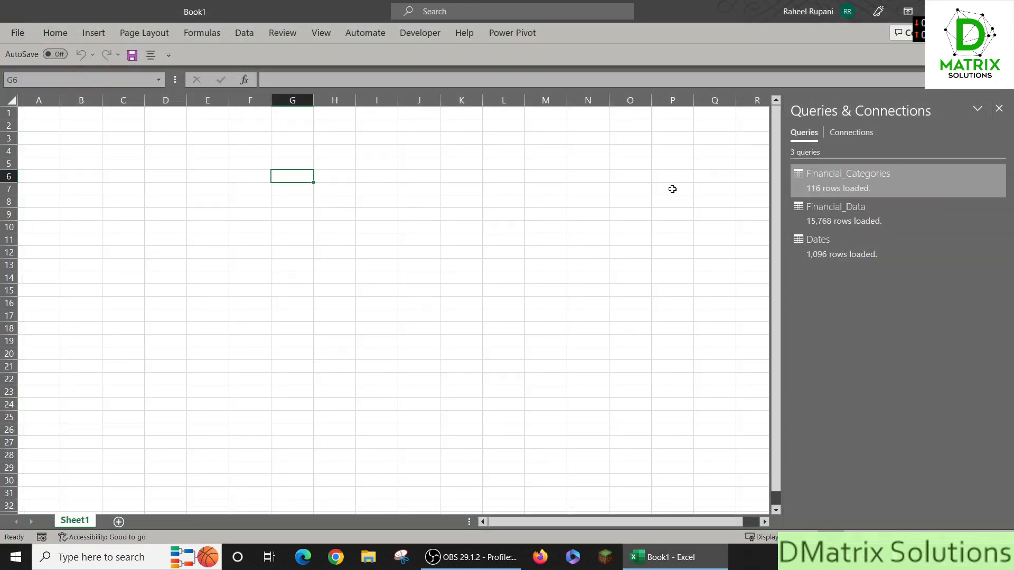
click(248, 34)
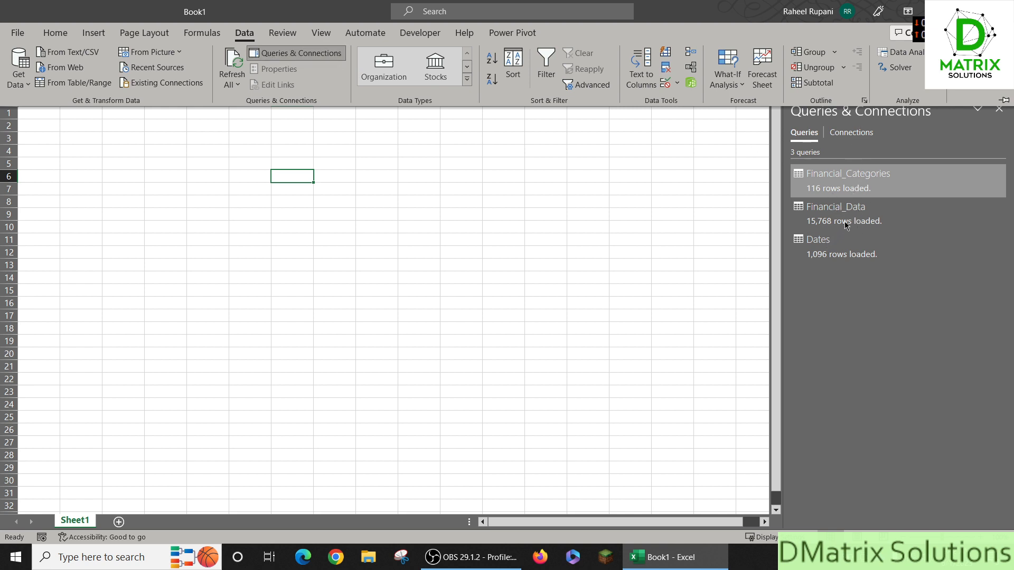
right_click(840, 193)
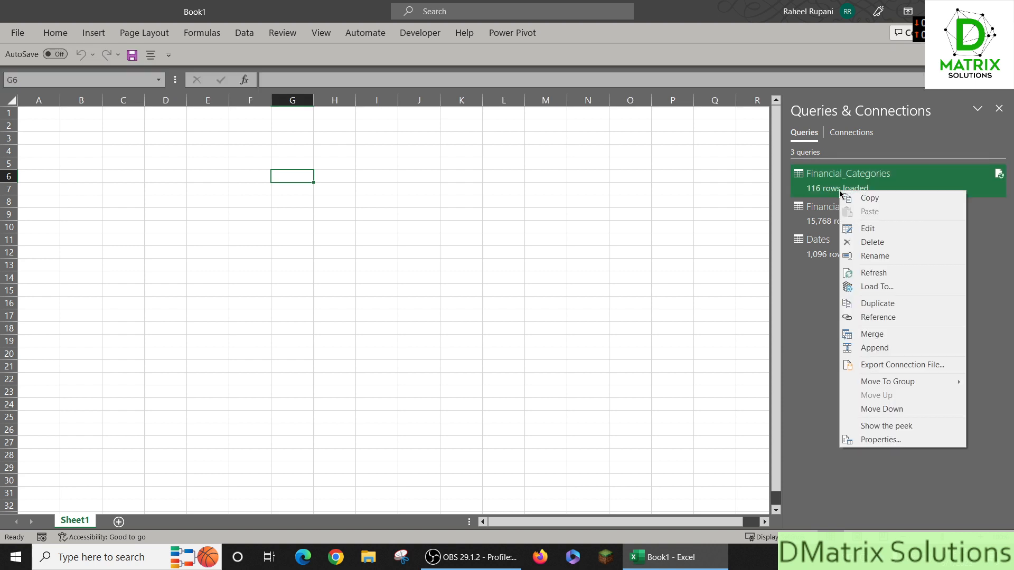
click(863, 228)
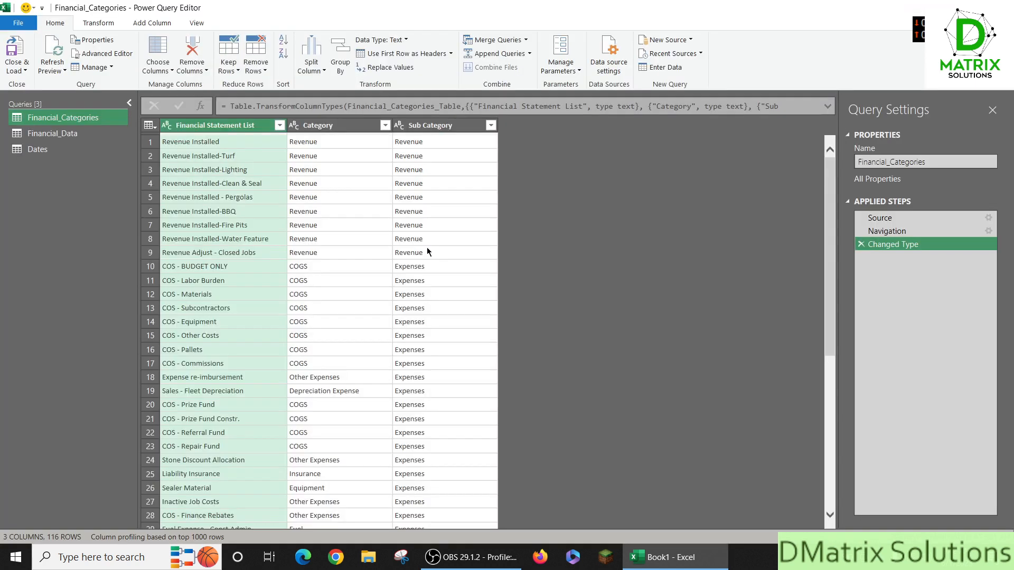
click(76, 152)
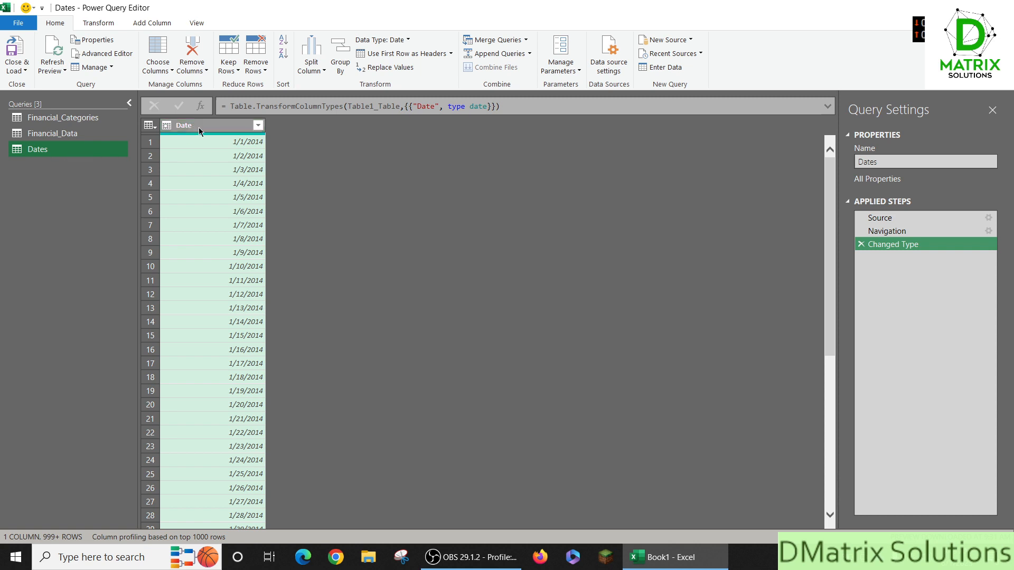
Add a Year column extracted from the Date column of the Dates query.
click(150, 24)
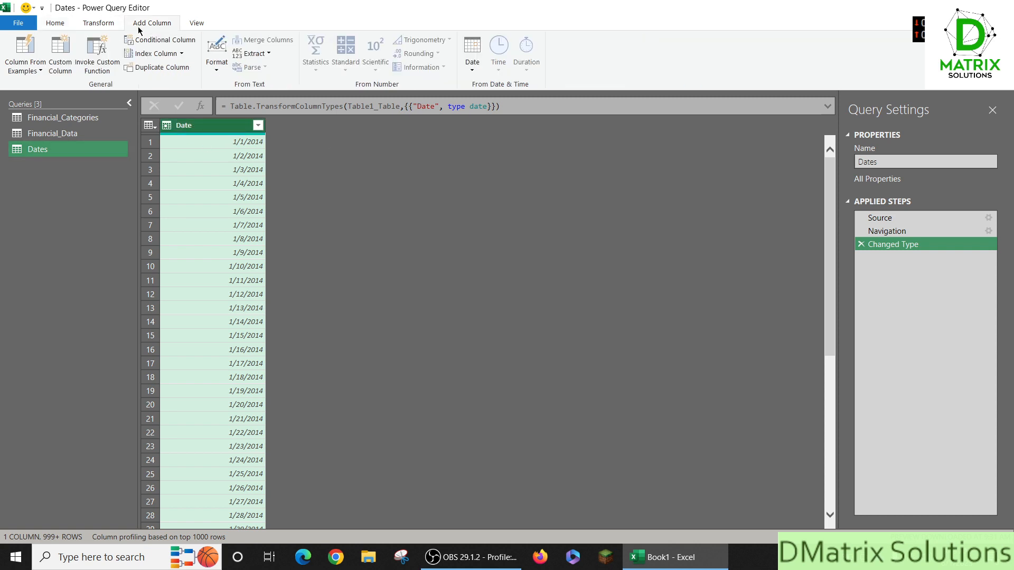
click(472, 71)
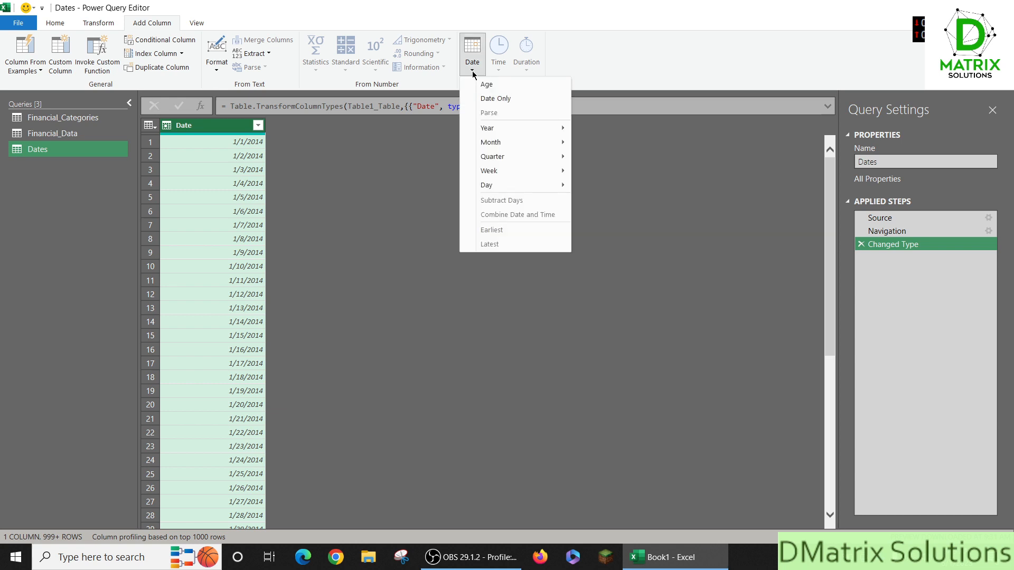
mouse_move(507, 129)
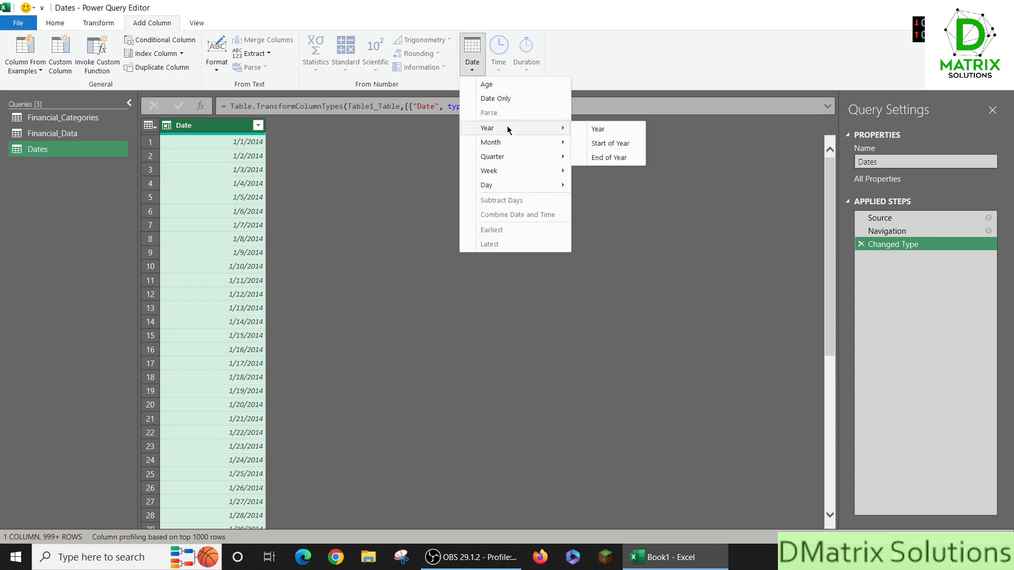
click(597, 130)
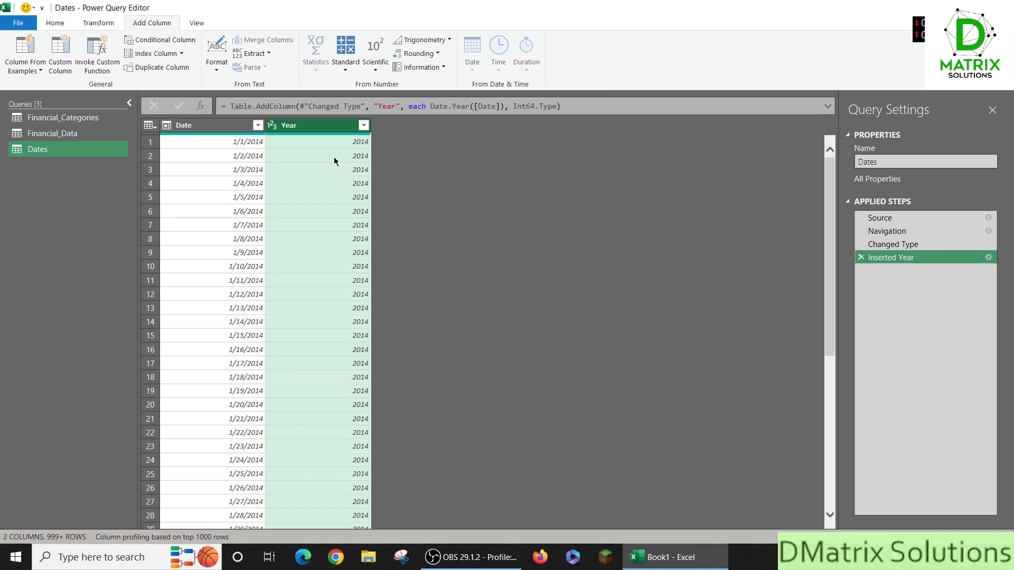
Add Month and Month Name columns extracted from the Date column of the Dates query.
click(219, 130)
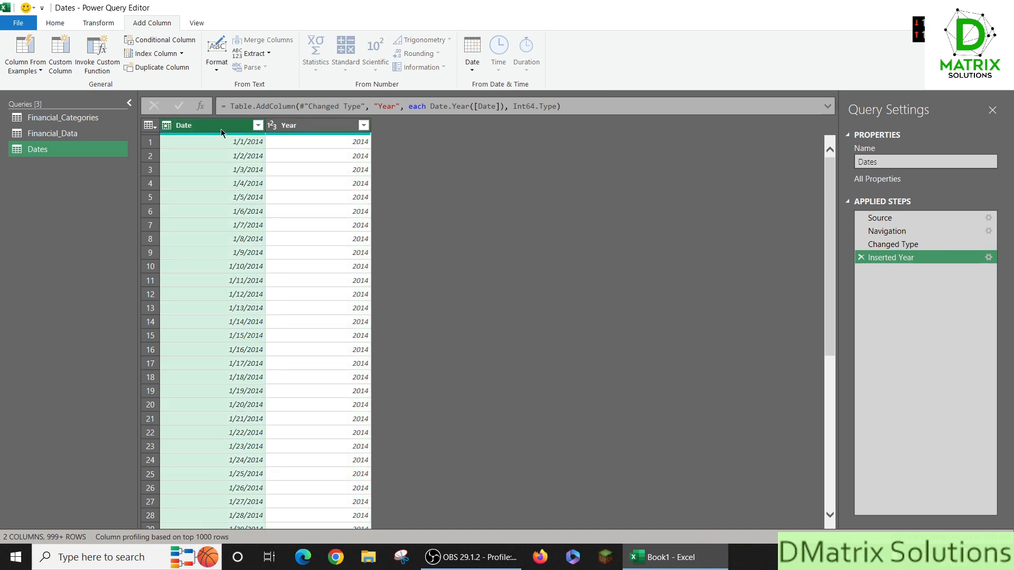
click(472, 53)
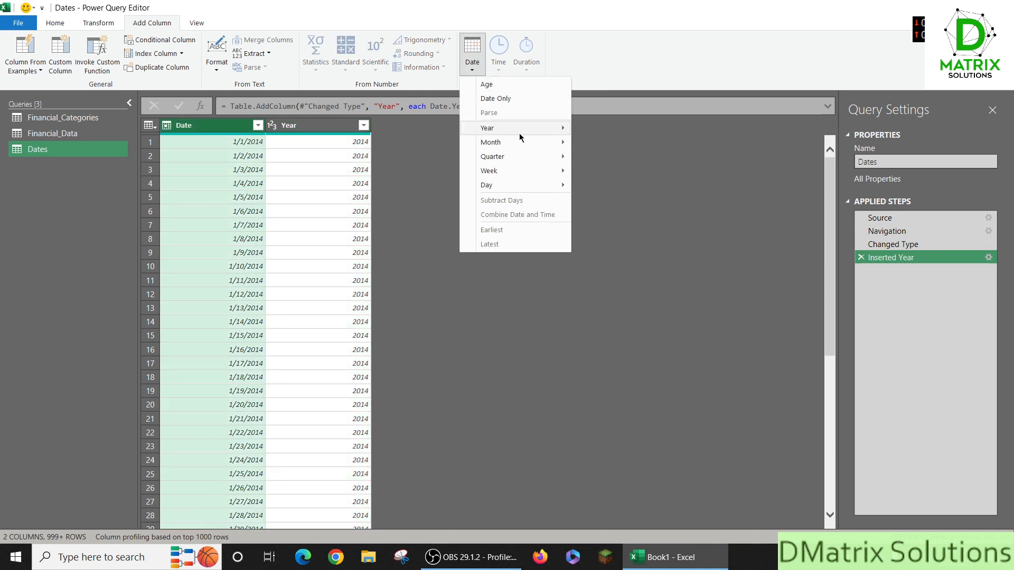
mouse_move(520, 141)
click(601, 143)
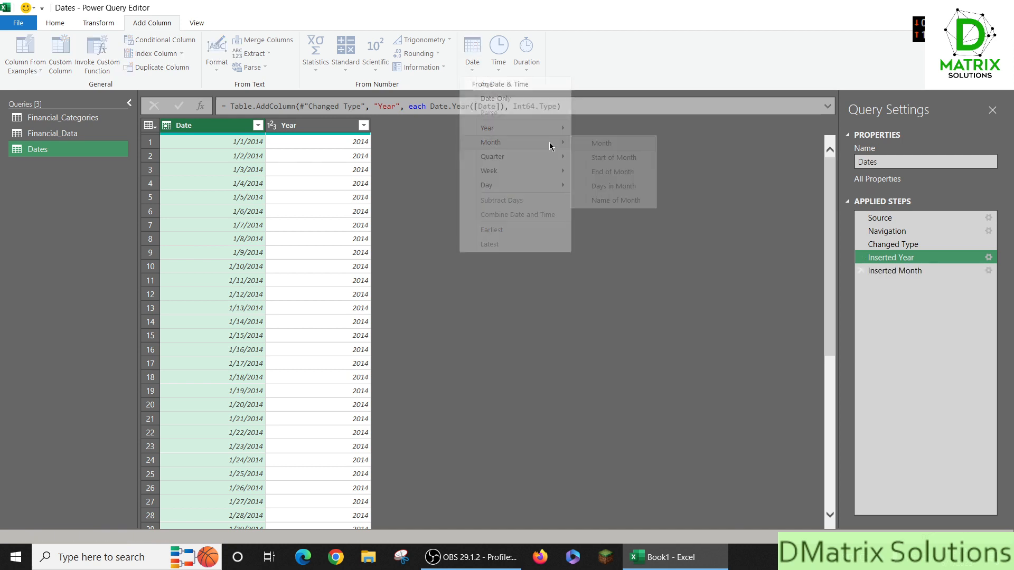
click(212, 129)
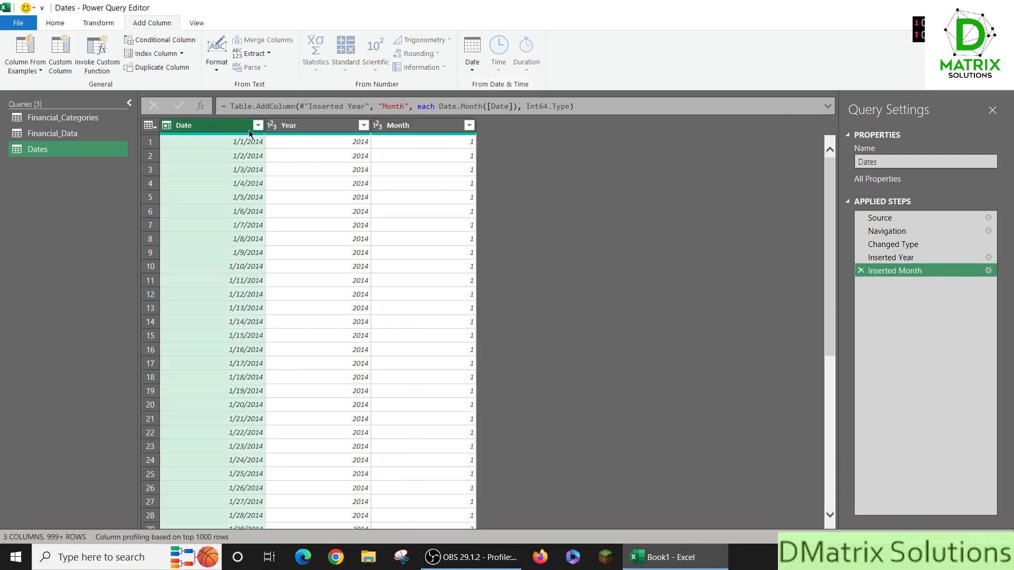
click(469, 66)
mouse_move(520, 136)
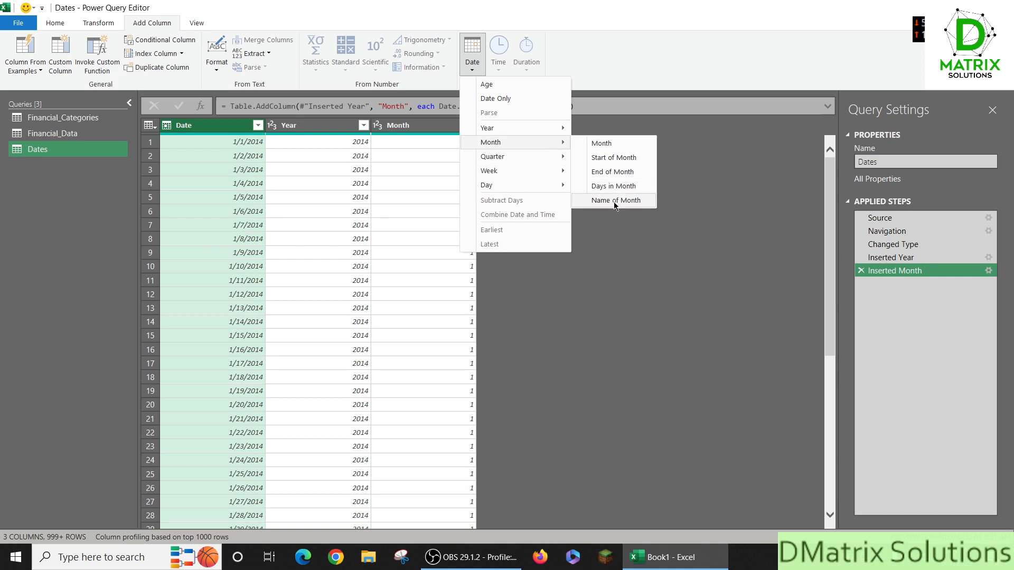
click(616, 203)
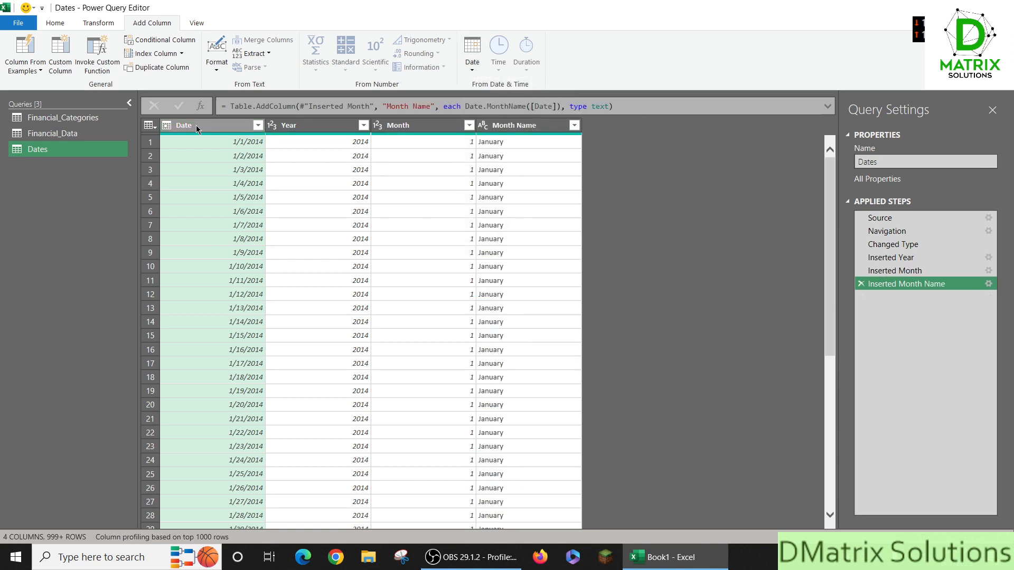
Add Quarter and Day columns extracted from the Date column of the Dates query.
click(464, 67)
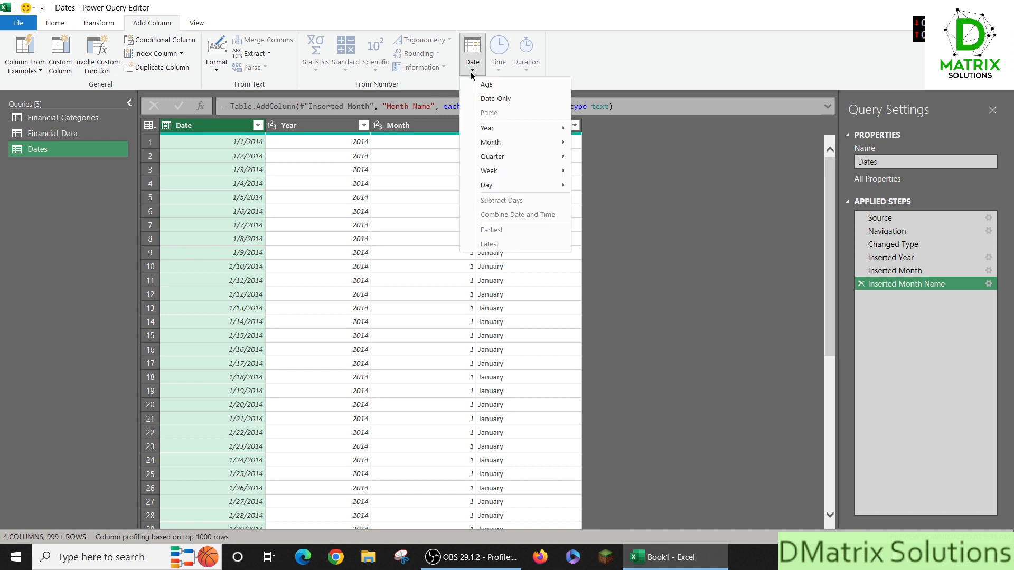
mouse_move(526, 161)
click(611, 160)
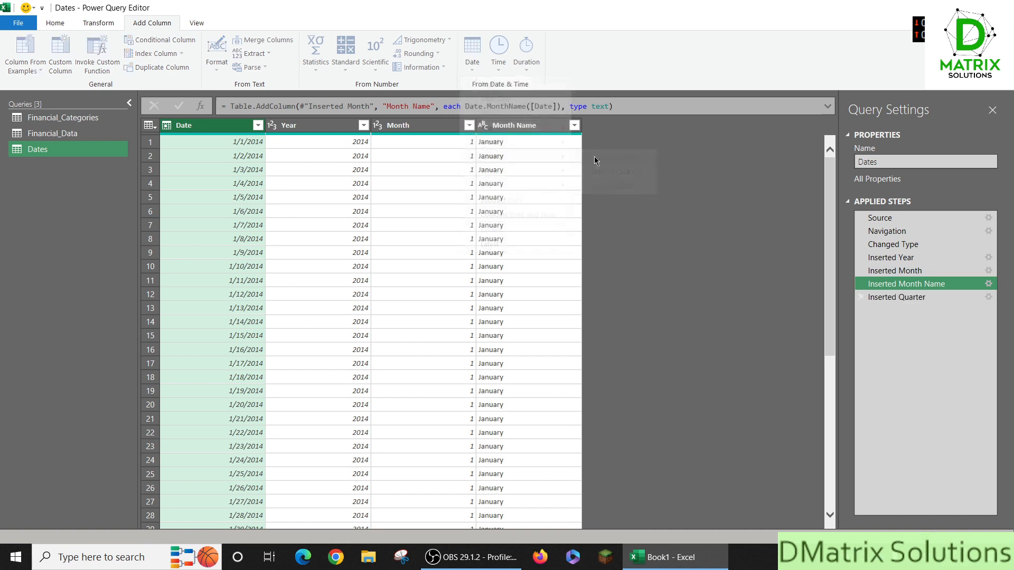
click(472, 63)
mouse_move(530, 167)
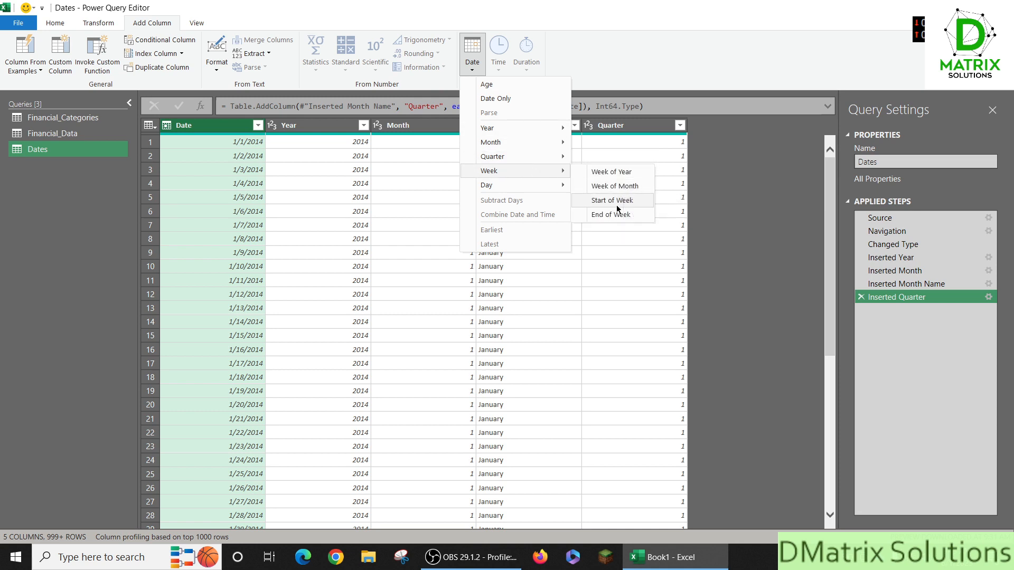
mouse_move(556, 186)
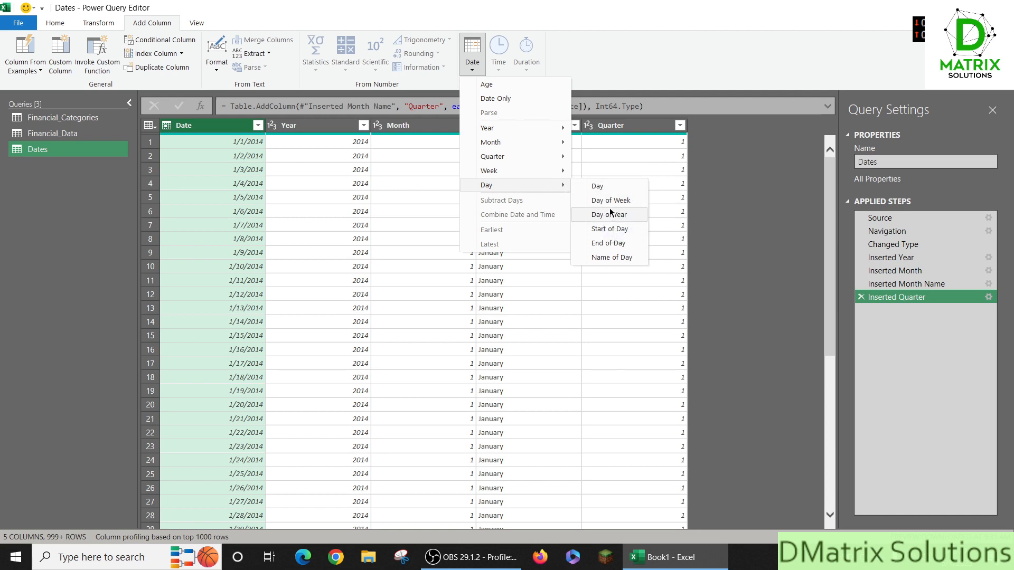
click(597, 187)
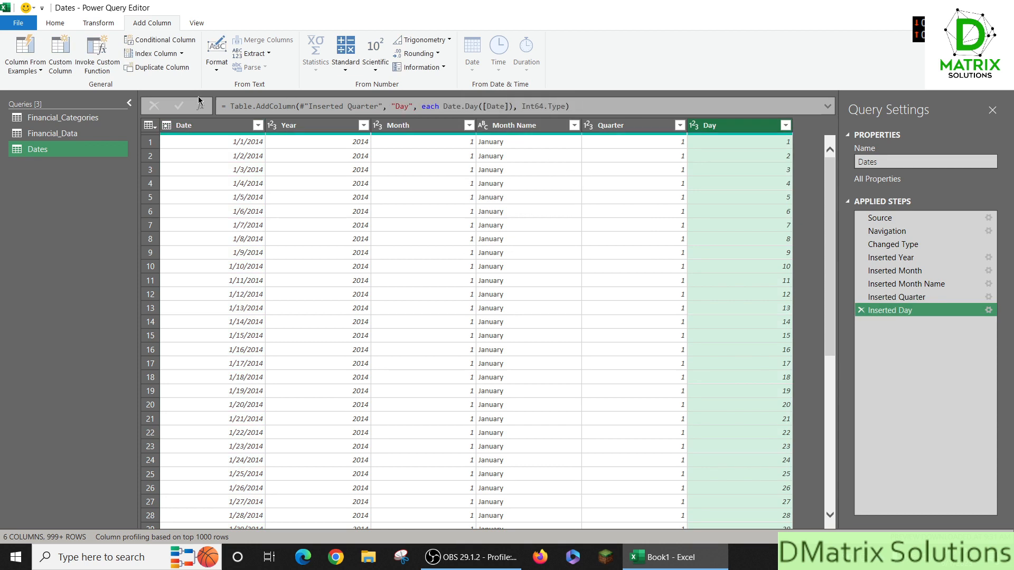
Add Day of Week and Day Name columns extracted from the Date column of the Dates query.
click(189, 125)
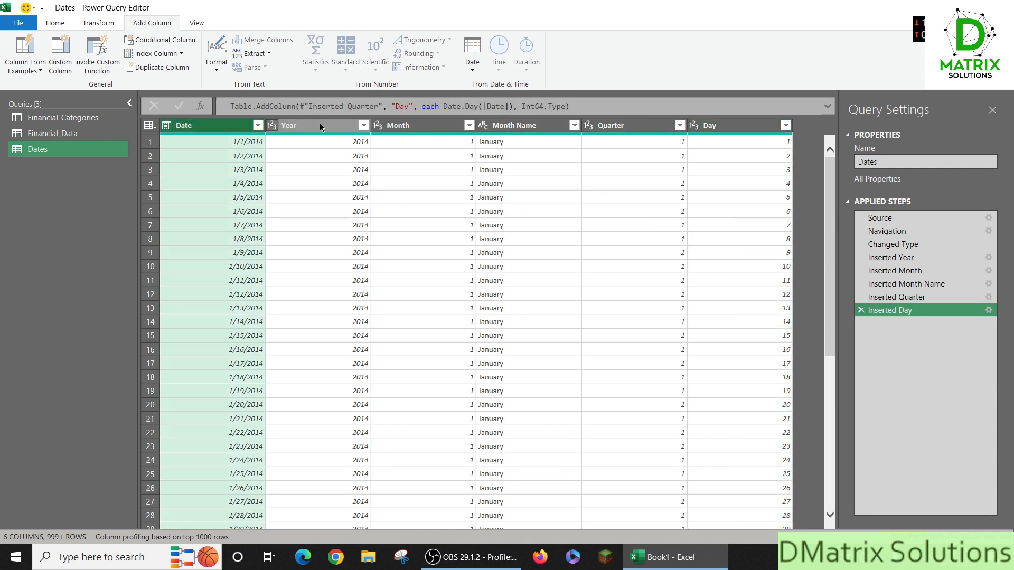
click(466, 71)
mouse_move(517, 185)
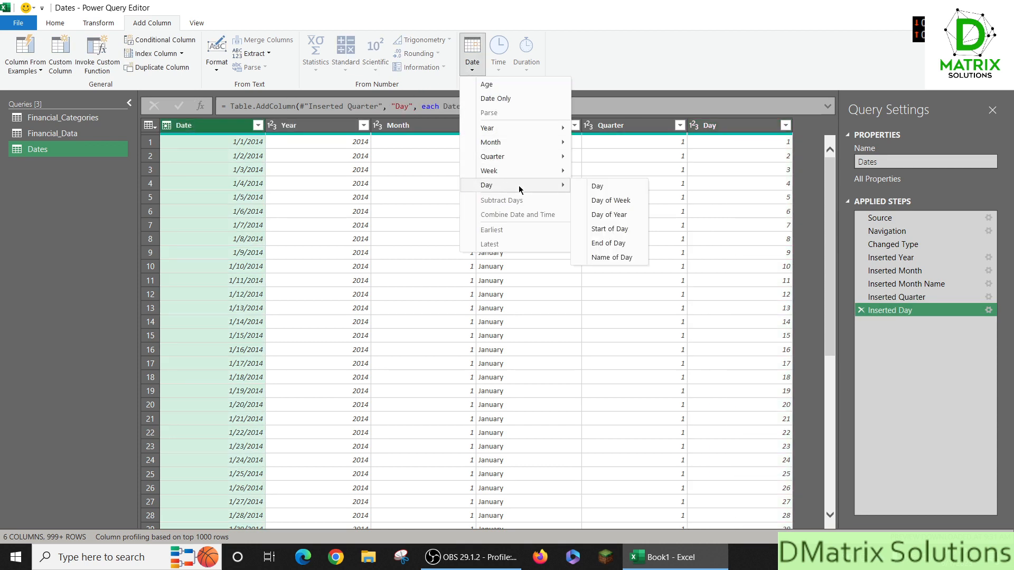
click(619, 205)
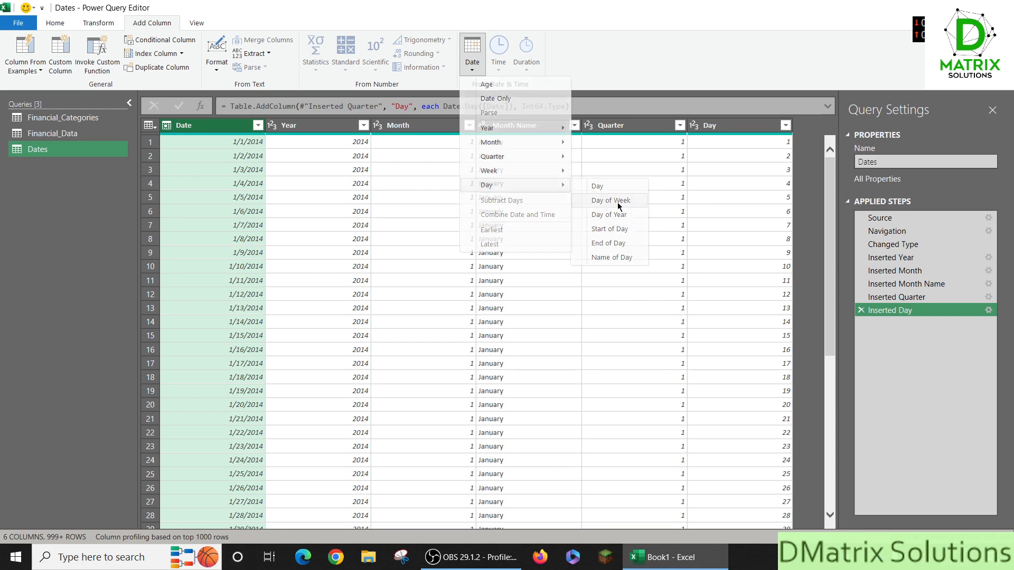
click(167, 131)
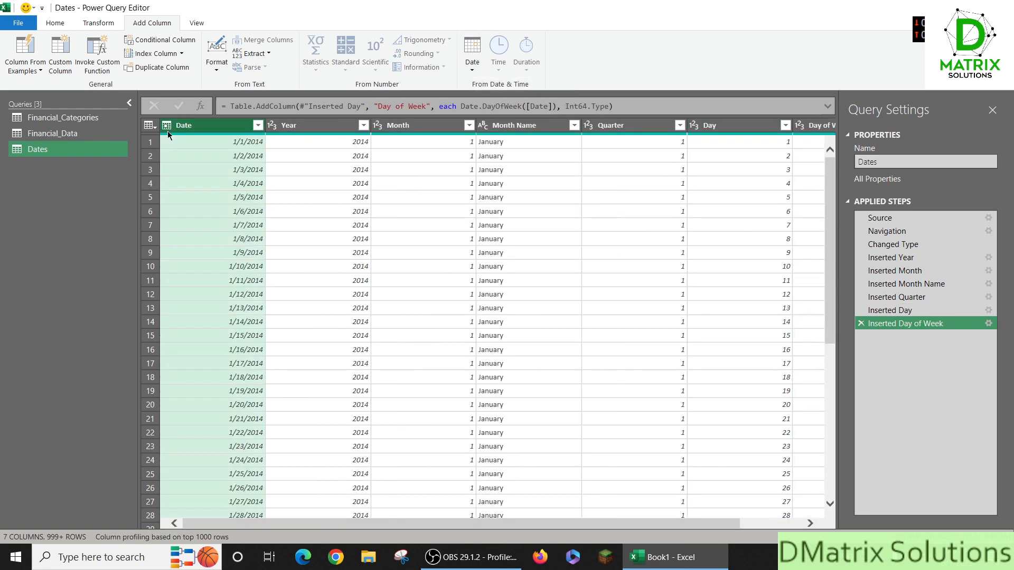
click(472, 67)
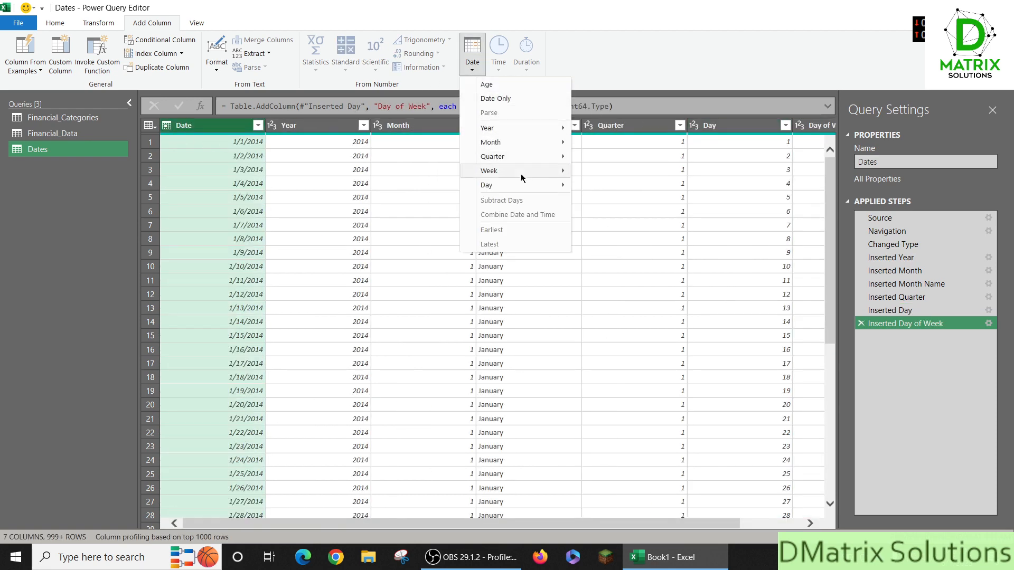
mouse_move(520, 187)
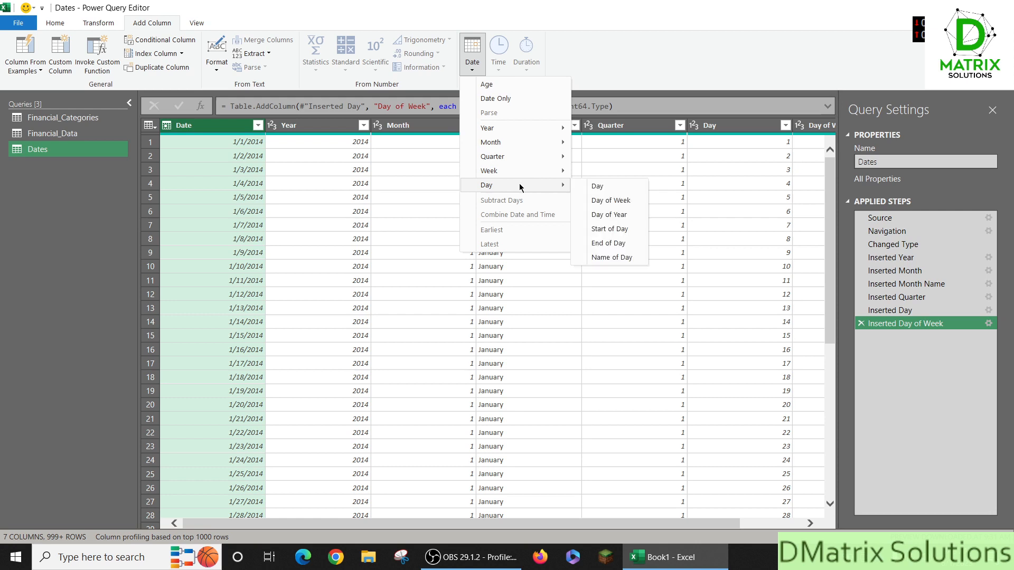
click(614, 258)
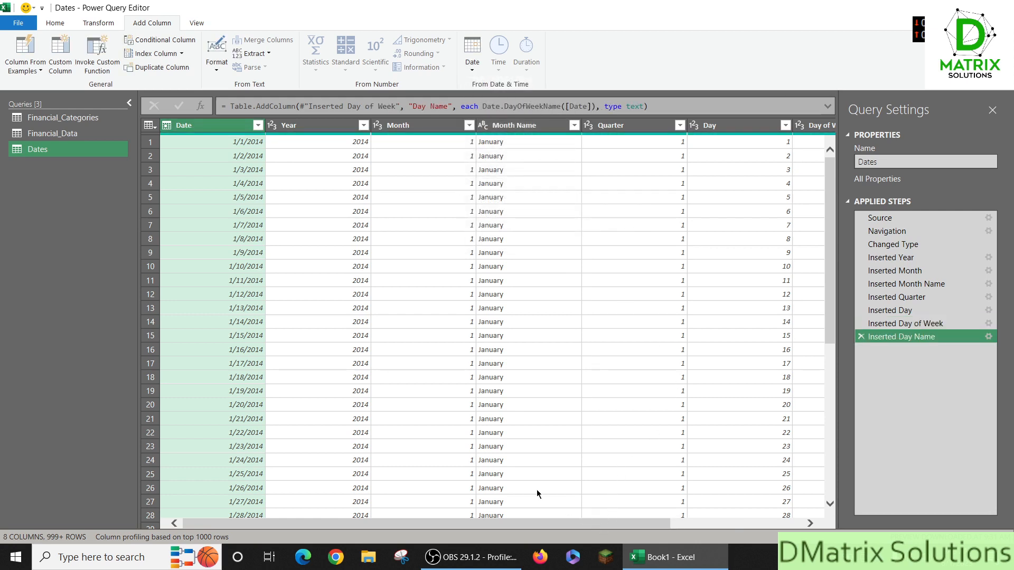
Collapse the list of queries and open the formula of the Inserted Day of Week step for editing.
click(129, 103)
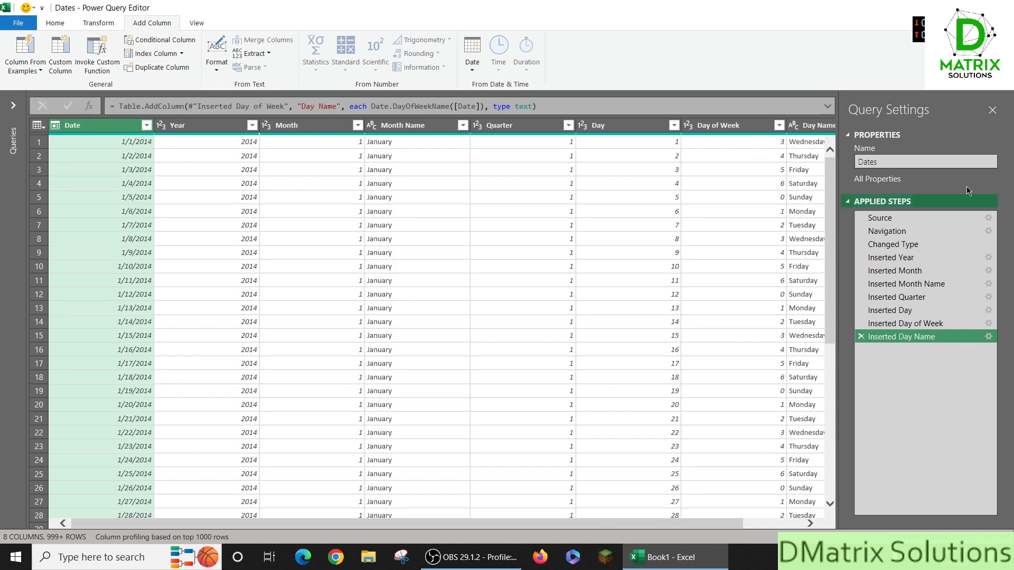
drag(652, 528, 691, 524)
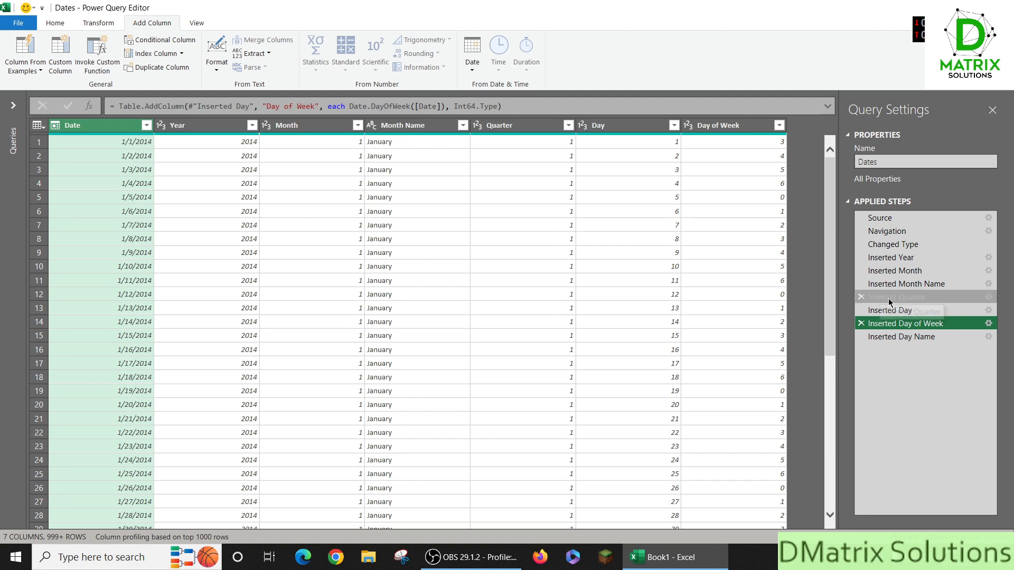
double_click(913, 328)
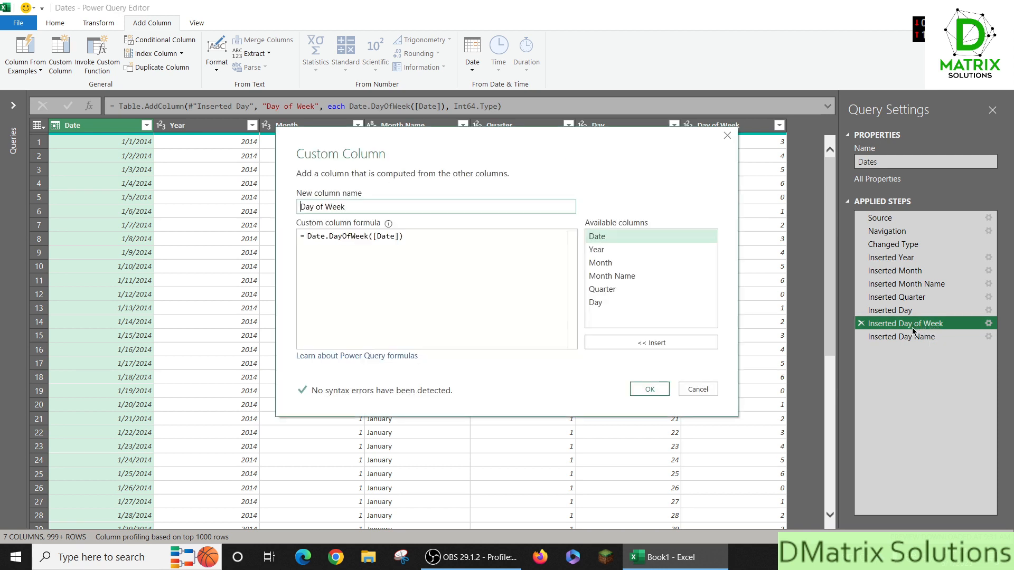
click(421, 239)
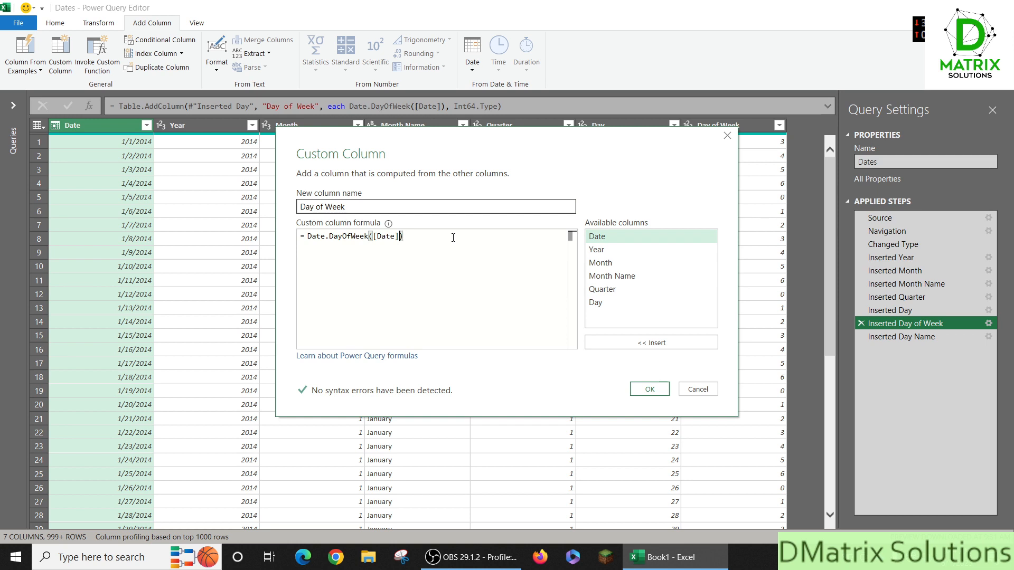
text(,)
key(BackSpace)
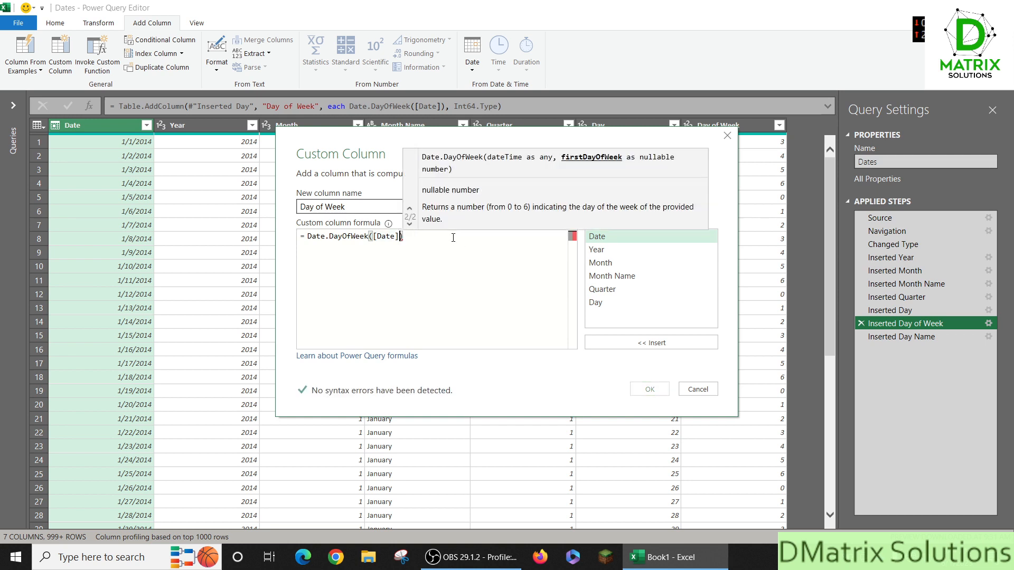
text(,)
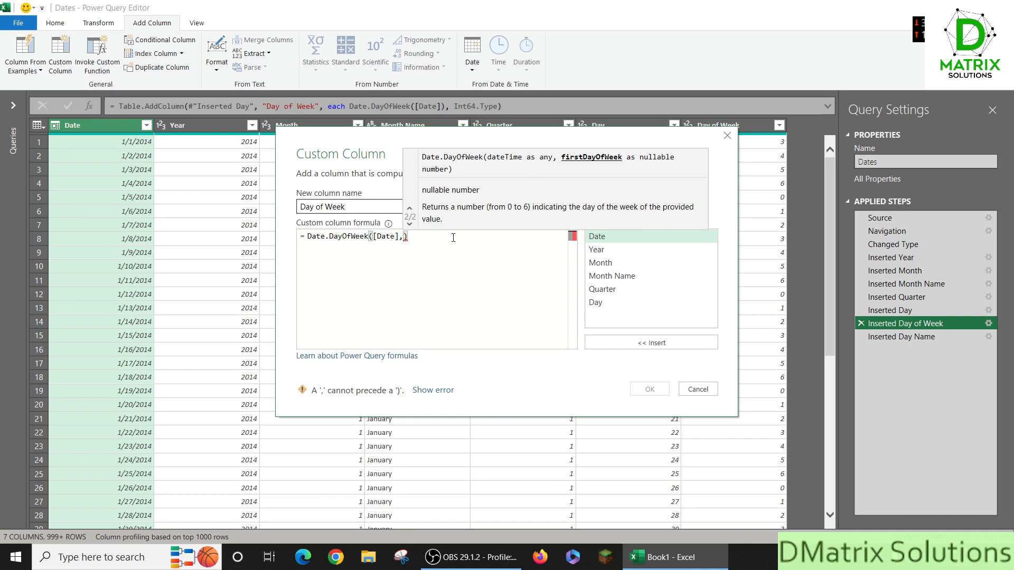
key(BackSpace)
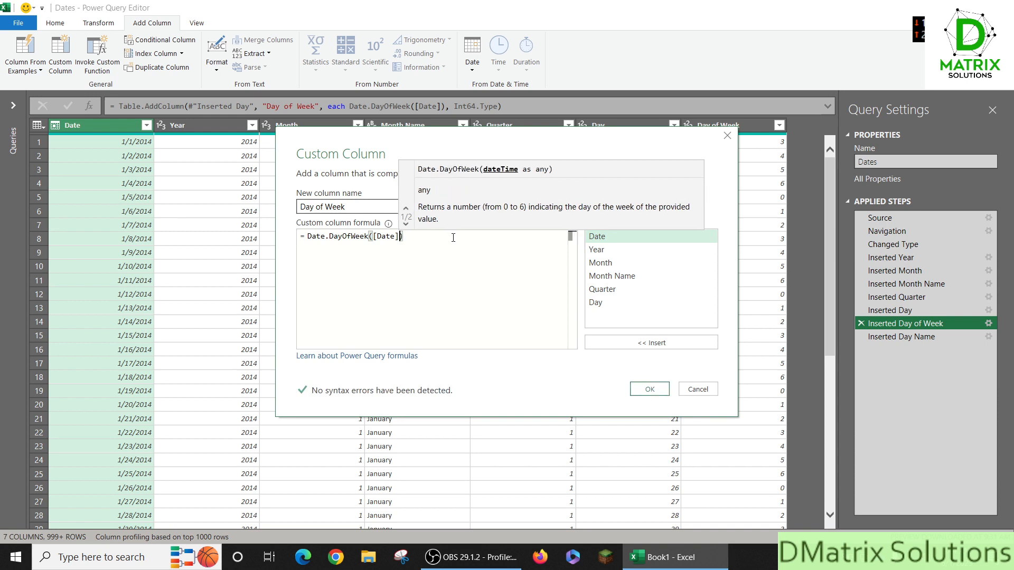
Set the Day of Week formula to Date.DayOfWeek([Date])+1 and return to the Inserted Day Name step.
key(Right)
text(+)
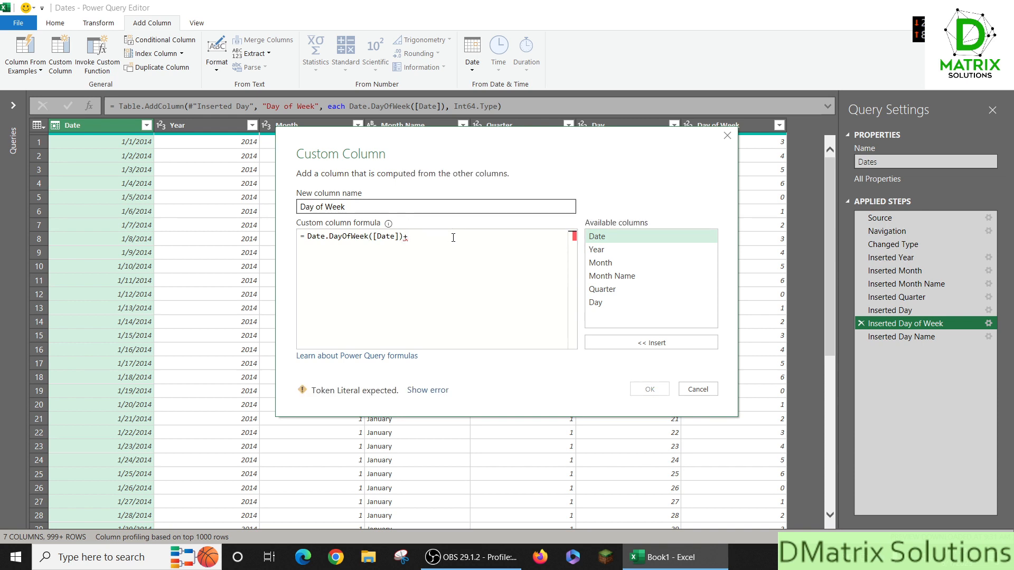
text(1)
click(650, 389)
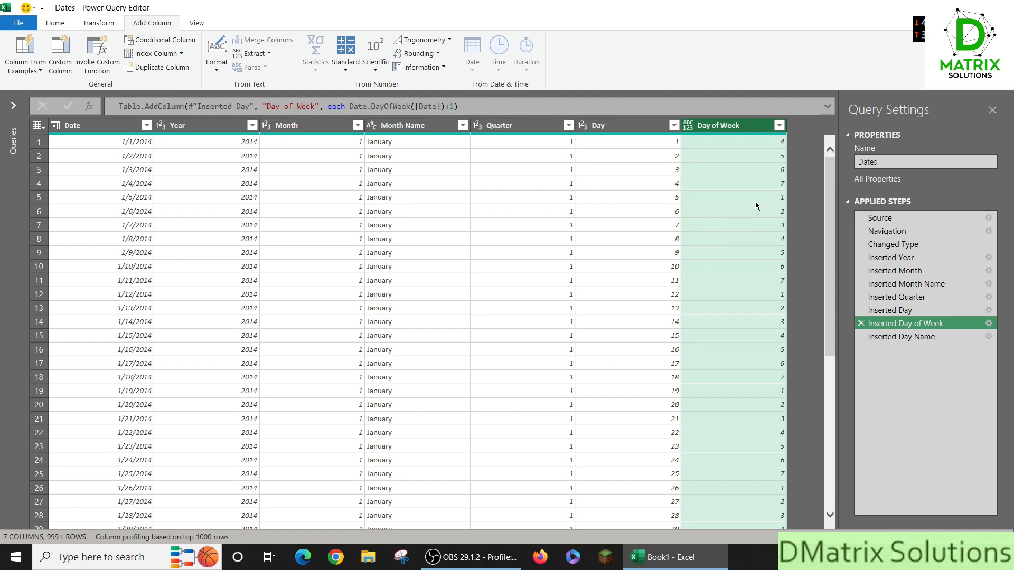
click(930, 339)
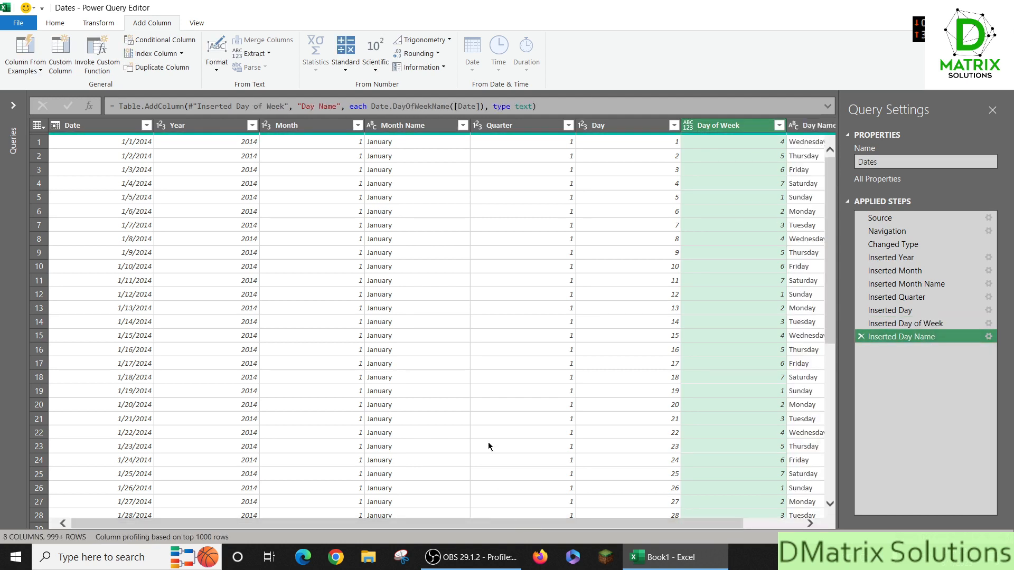
Add a column with the first 3 characters of Month Name and rename it Short Month.
click(409, 126)
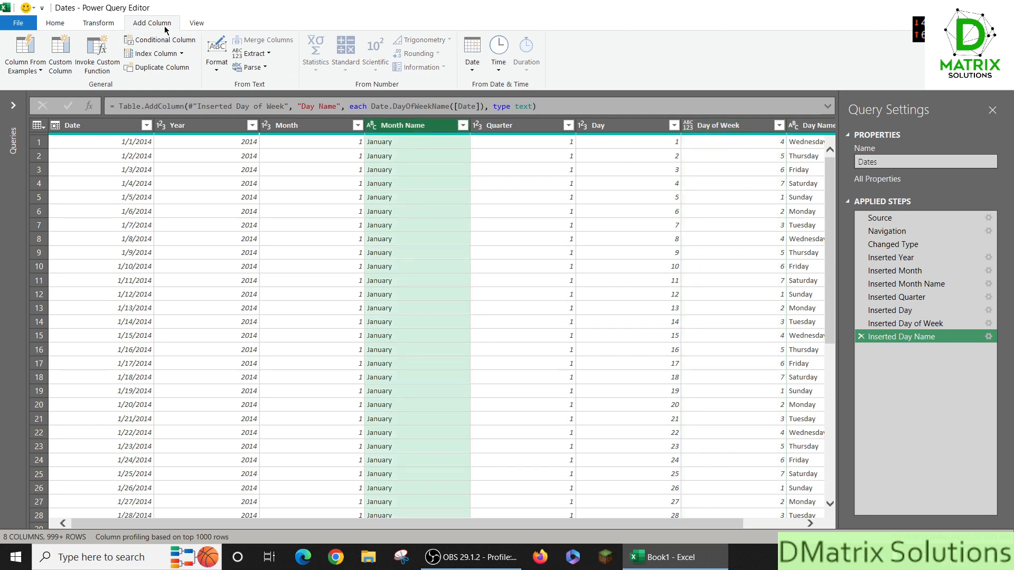
click(253, 53)
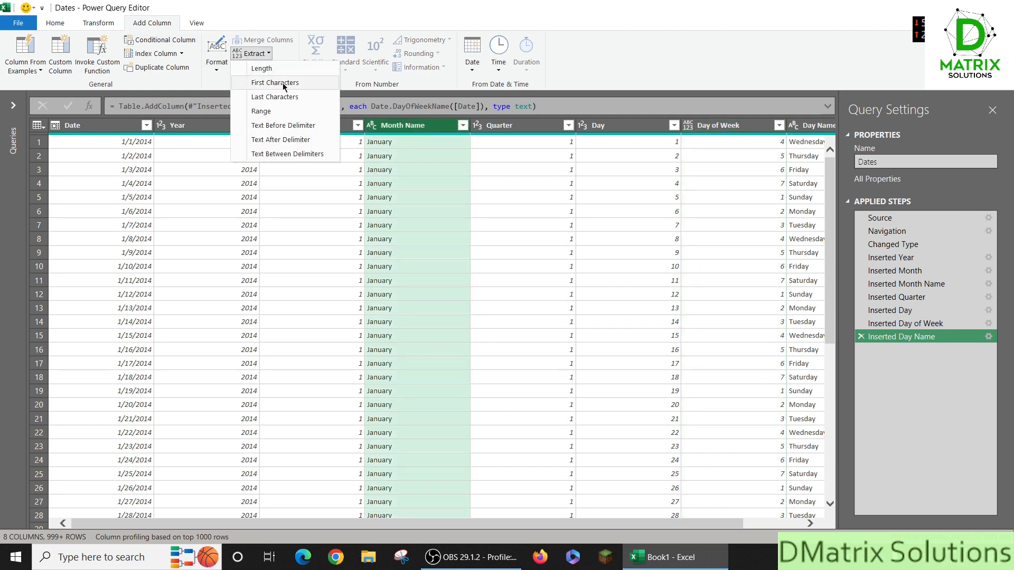
click(275, 83)
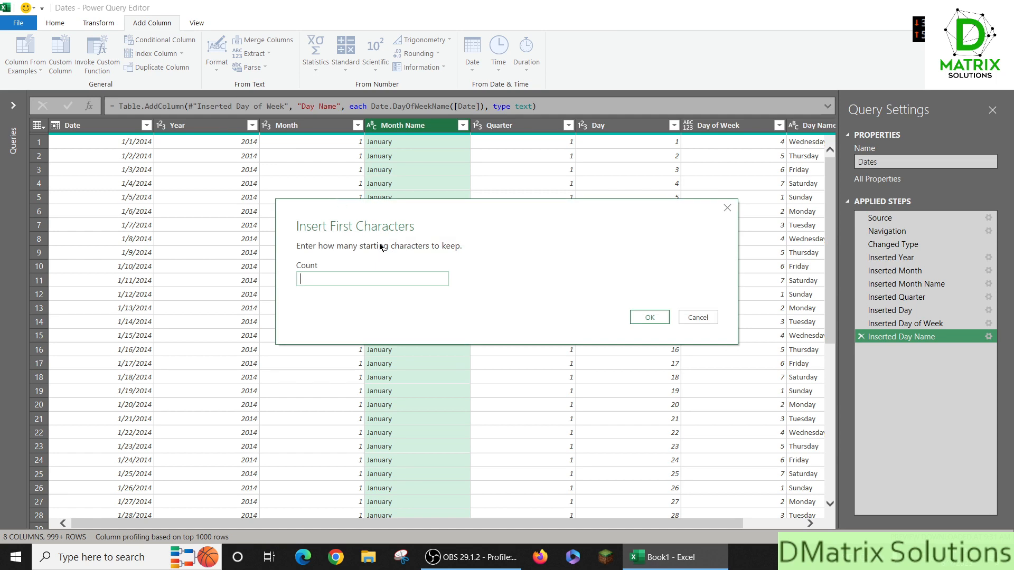
text(3)
click(649, 319)
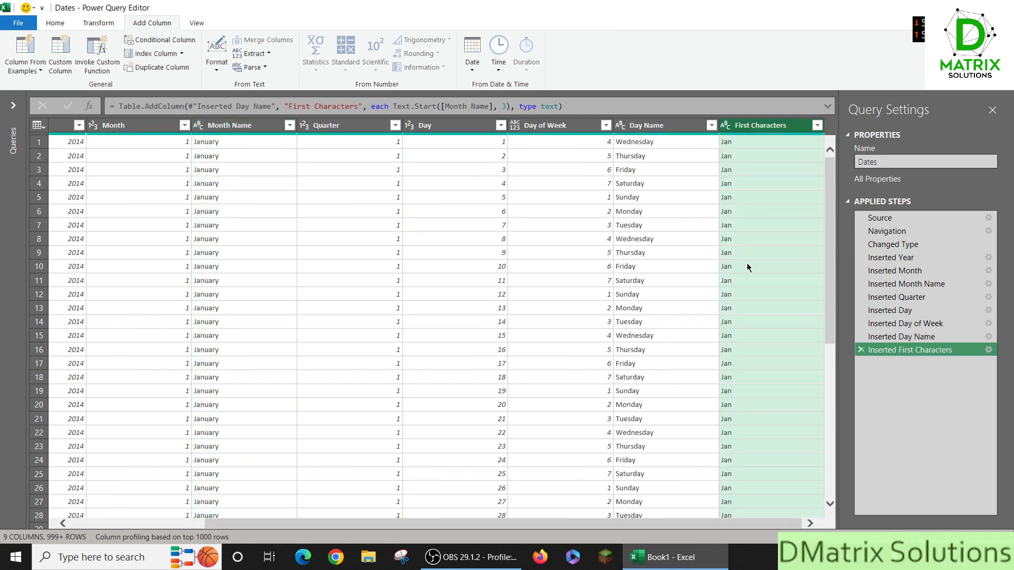
double_click(755, 127)
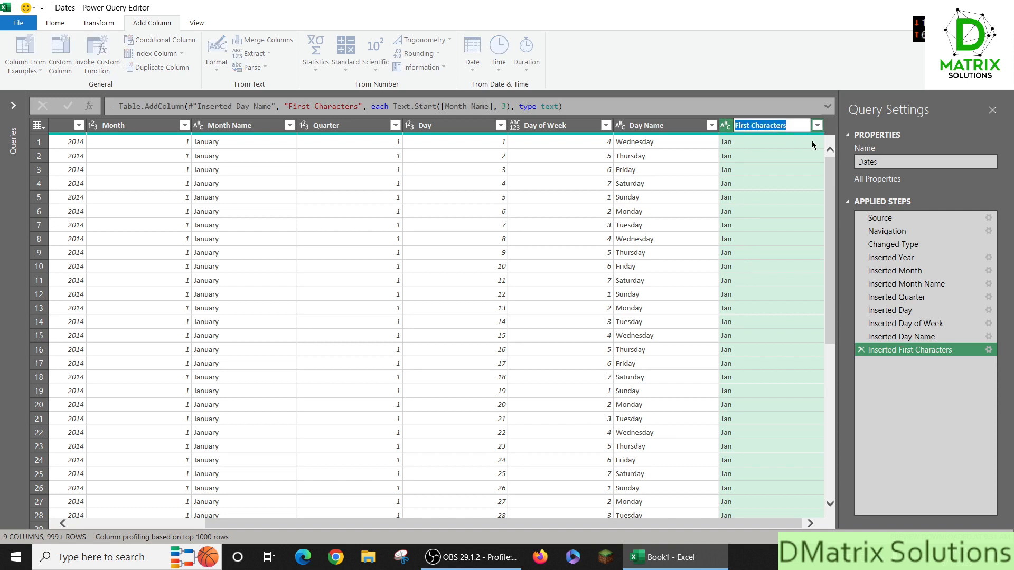
text(Short Month)
key(Return)
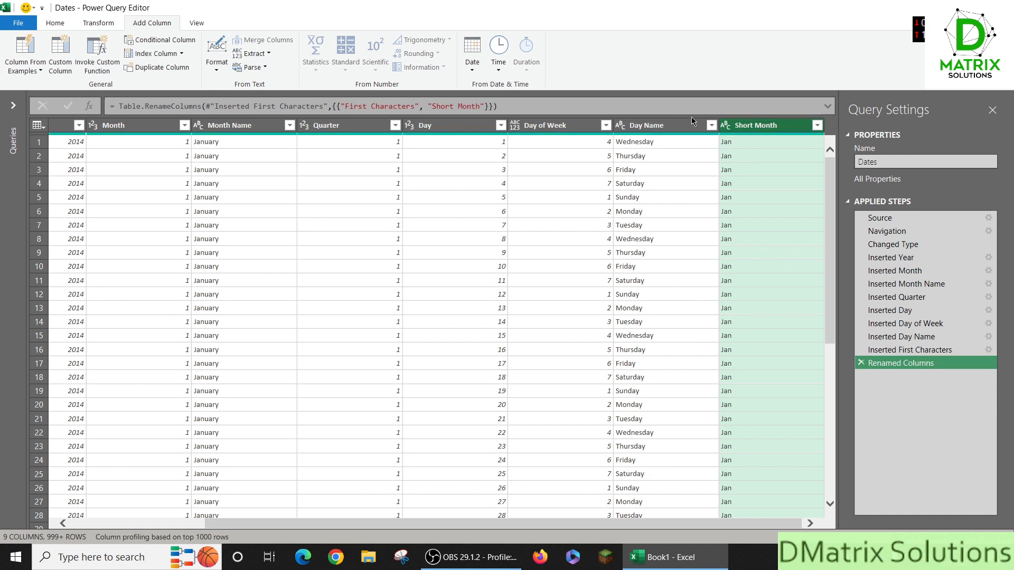
Add a column with the first 3 characters of Day Name and rename it short Day Name.
click(640, 127)
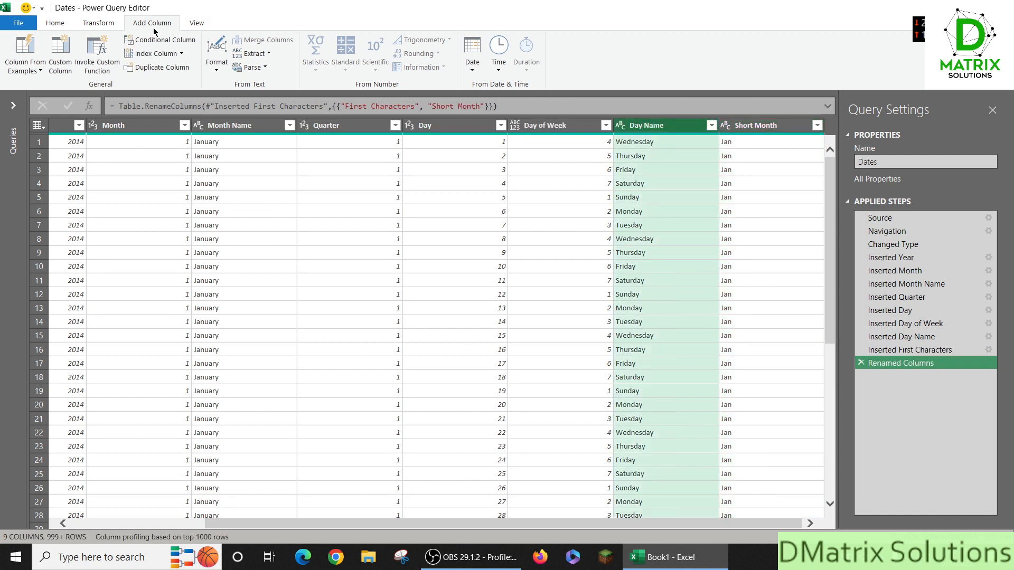
click(252, 53)
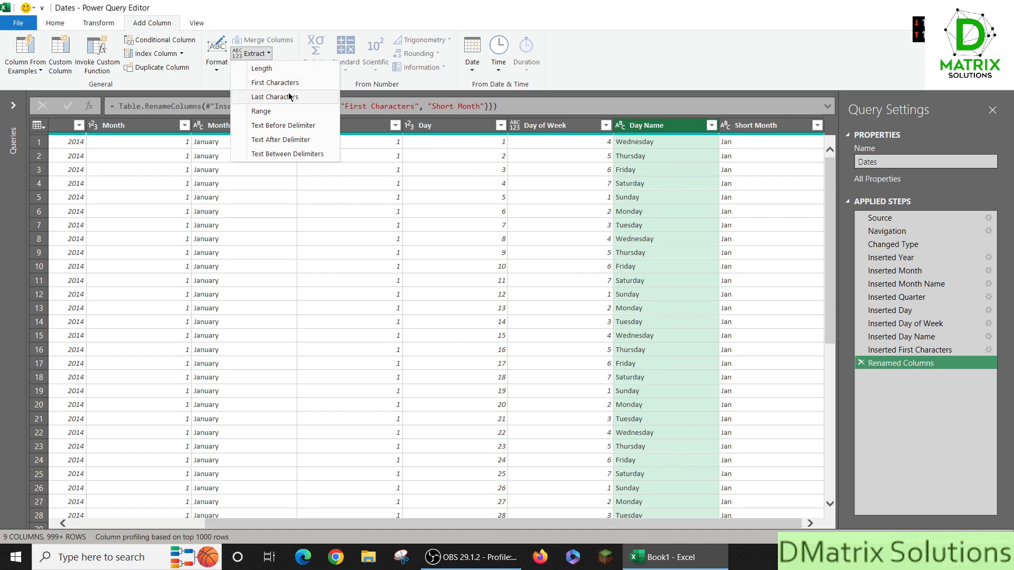
click(288, 82)
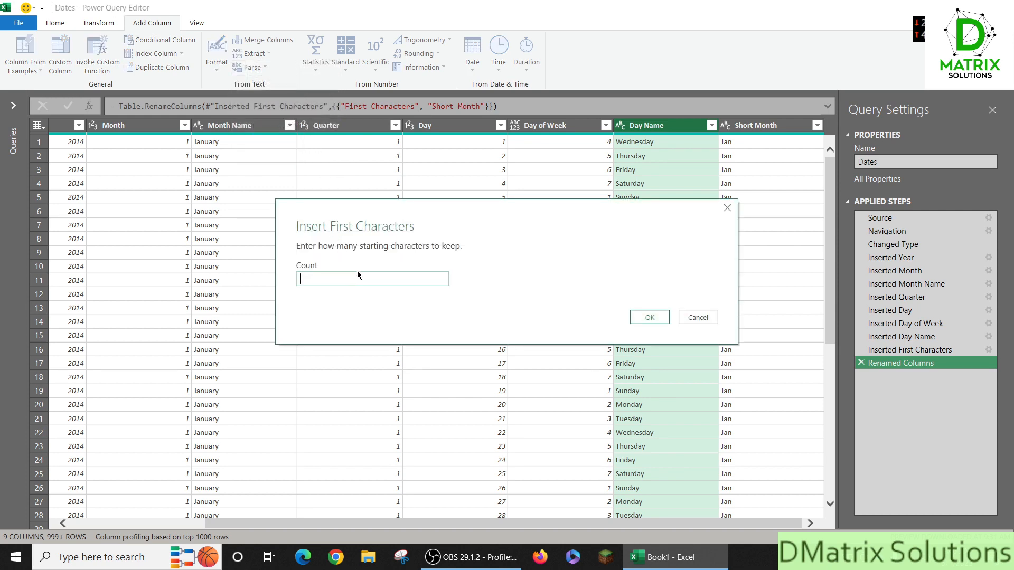
text(3)
click(647, 318)
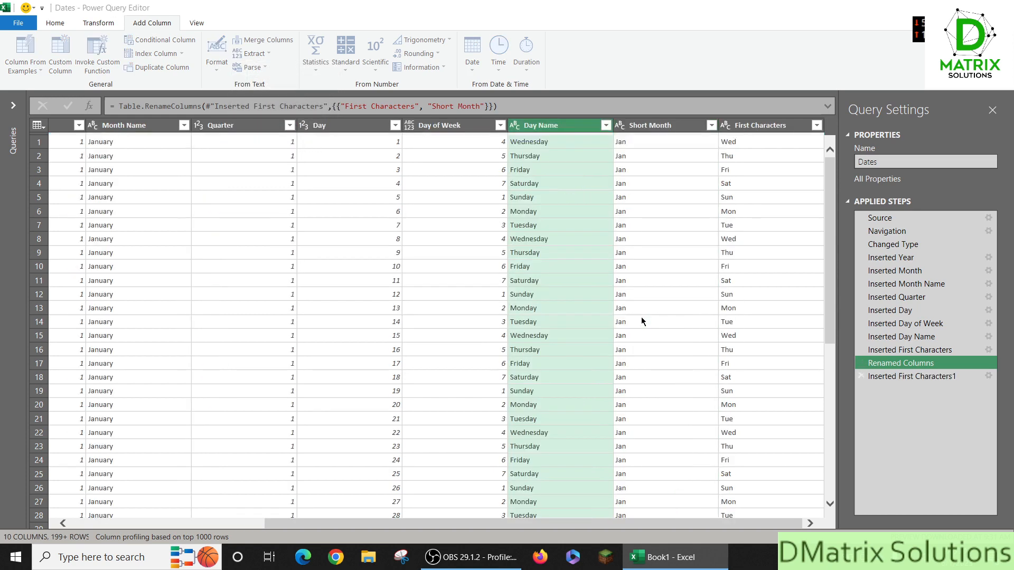
double_click(752, 127)
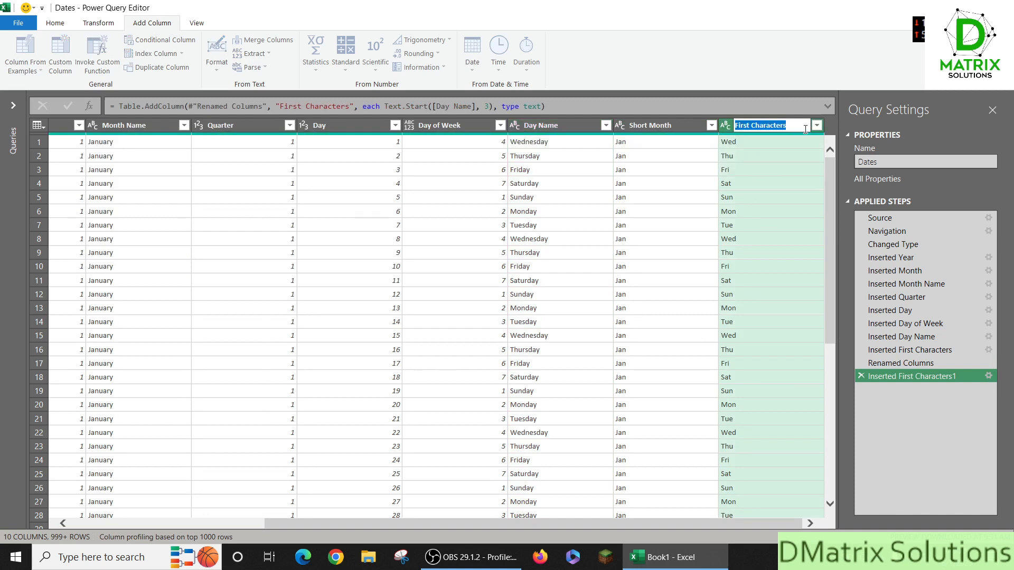
text(short Day Name)
key(Return)
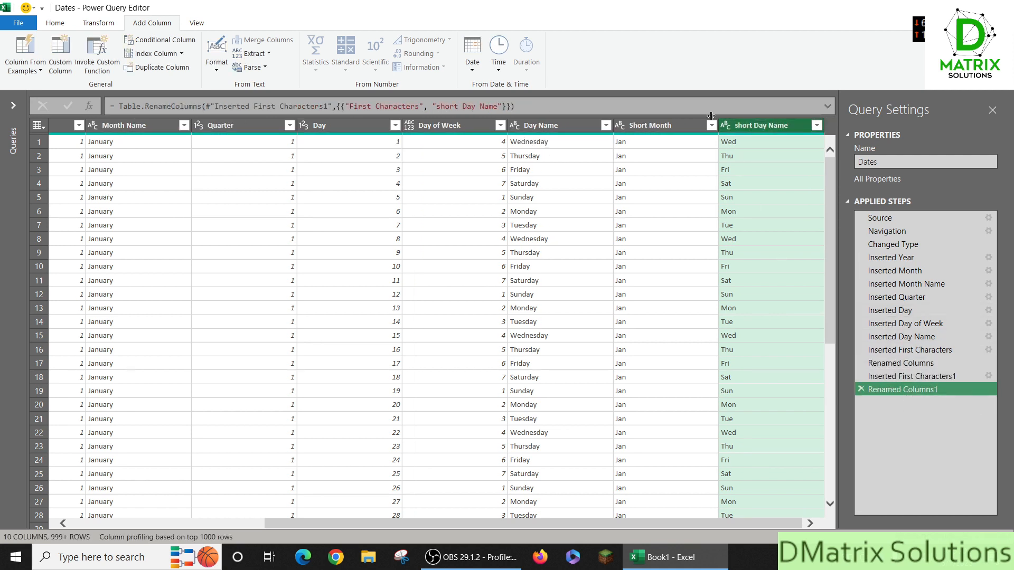
Rename the Short Month column as Short Month Name.
double_click(664, 126)
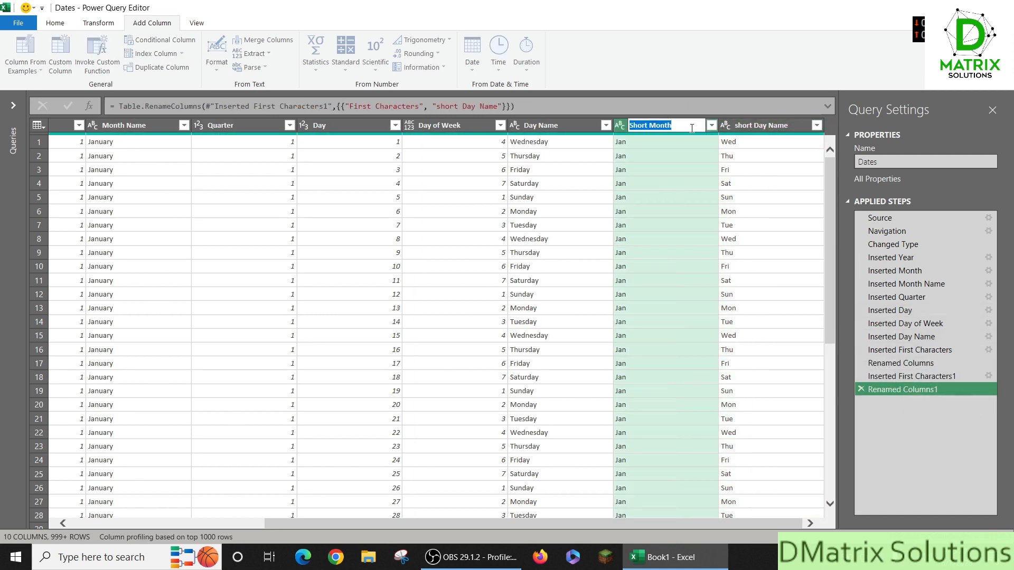
click(691, 129)
text(Name)
key(Return)
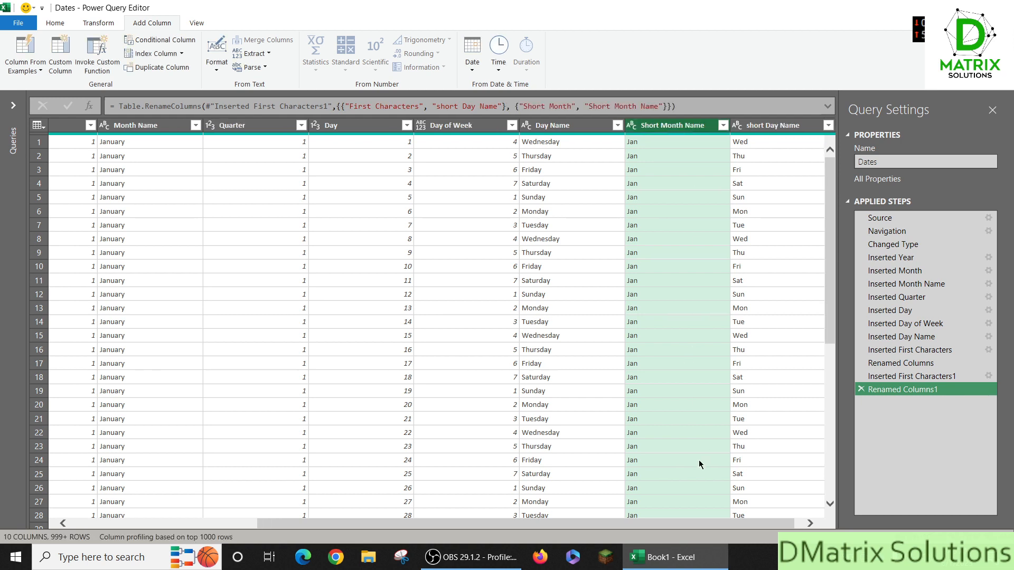
Add a column that prefixes the Quarter values with Q and name it Quarter Full.
drag(692, 520, 475, 526)
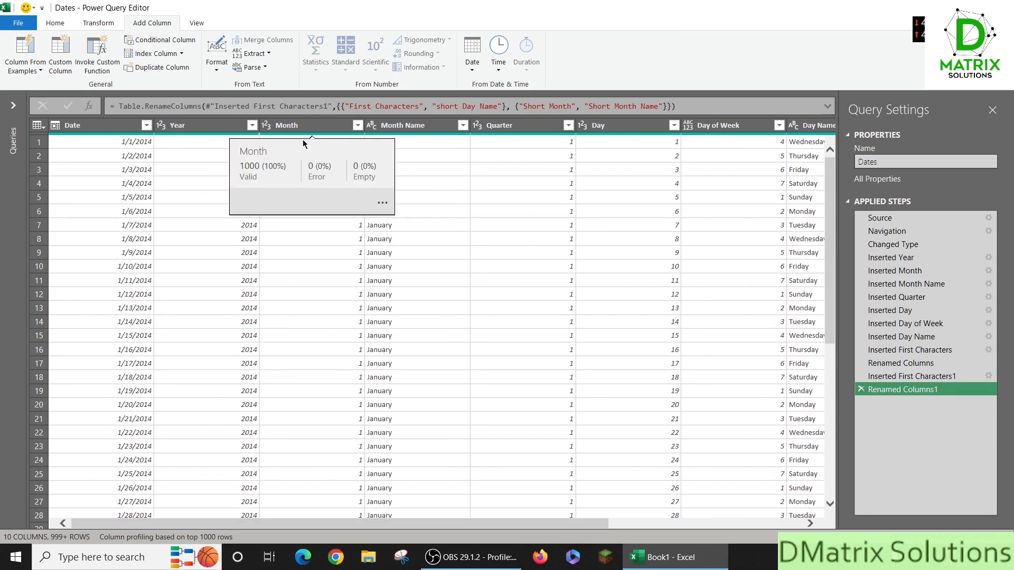
click(513, 129)
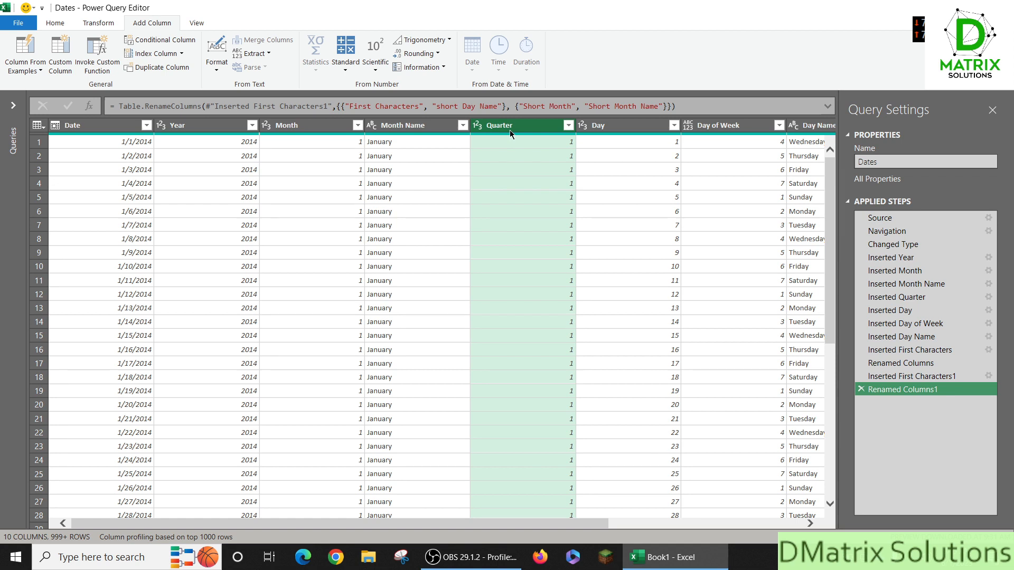
click(219, 69)
click(256, 157)
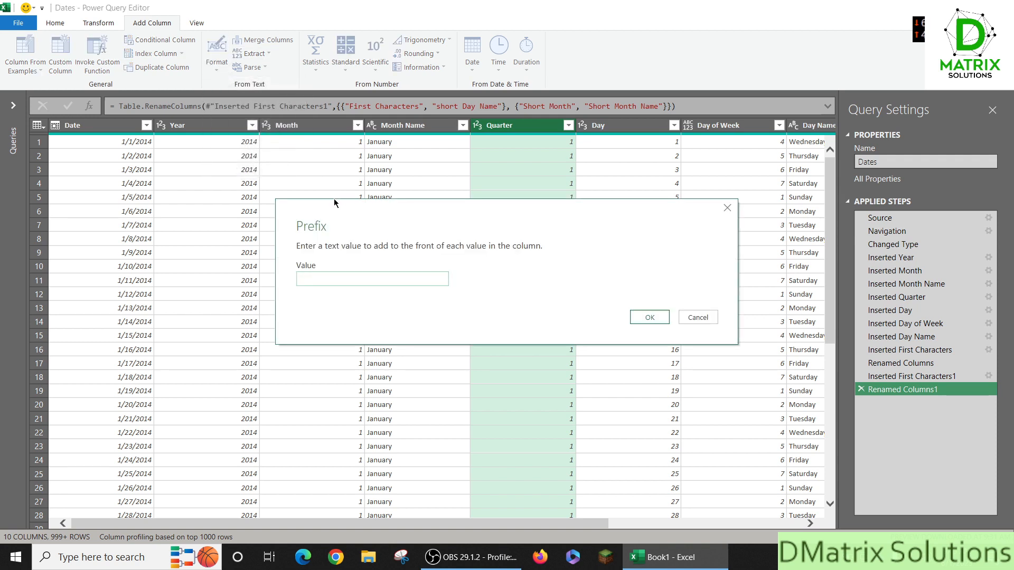
text(Q)
click(649, 316)
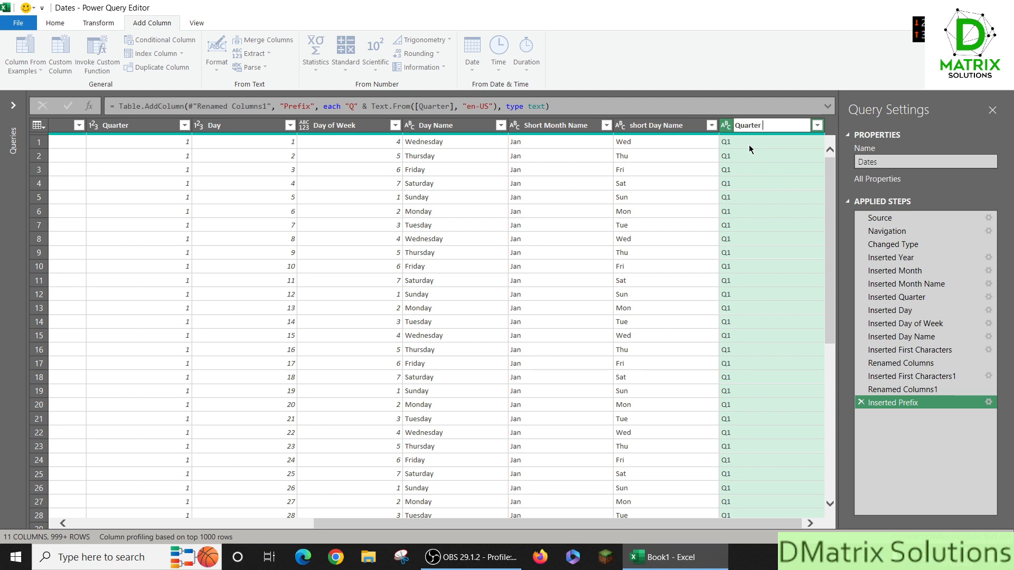
text(ll)
key(Return)
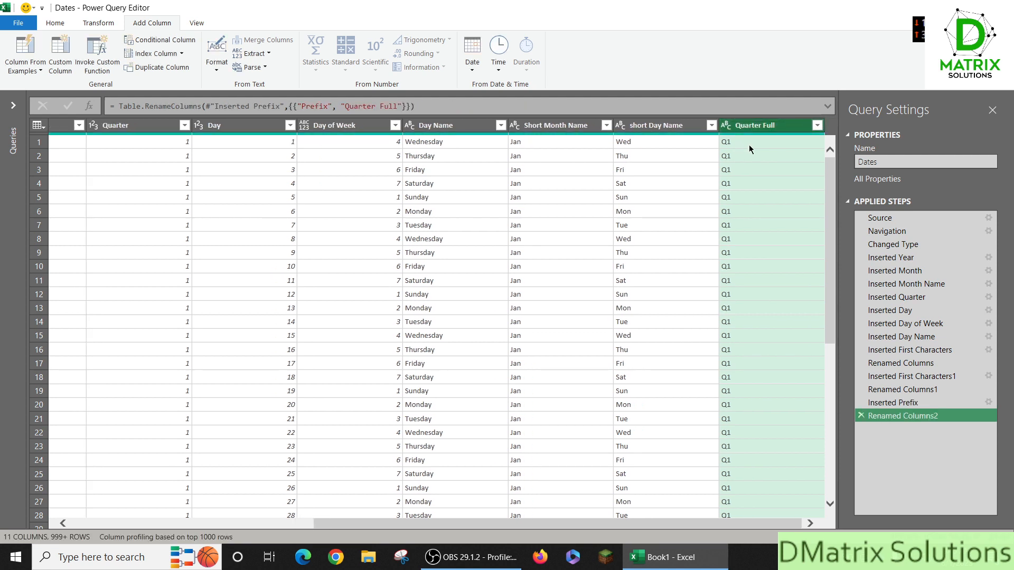
Rename the Quarter Full column as Quarter Text.
double_click(772, 129)
click(789, 125)
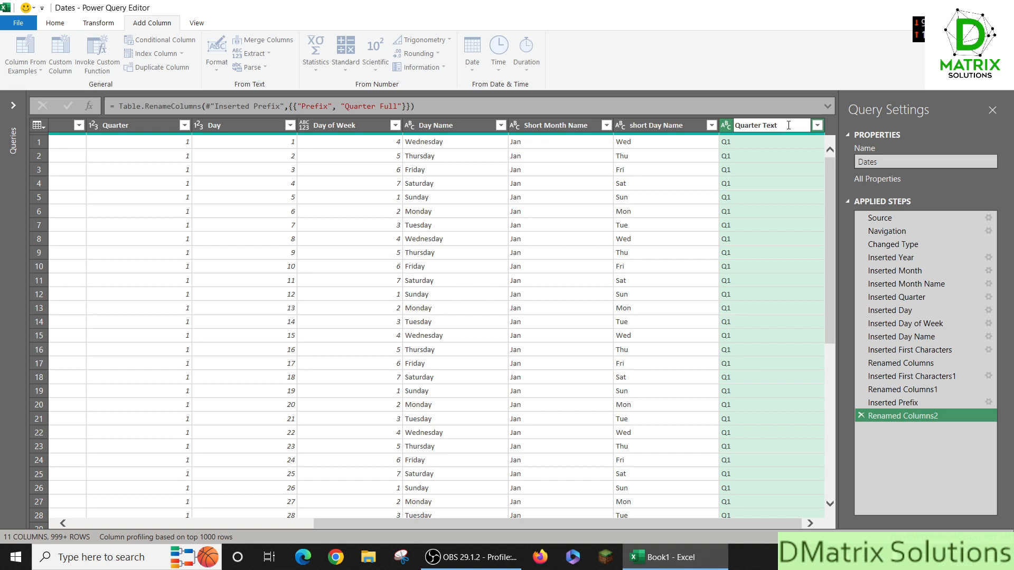
text(Text)
key(Return)
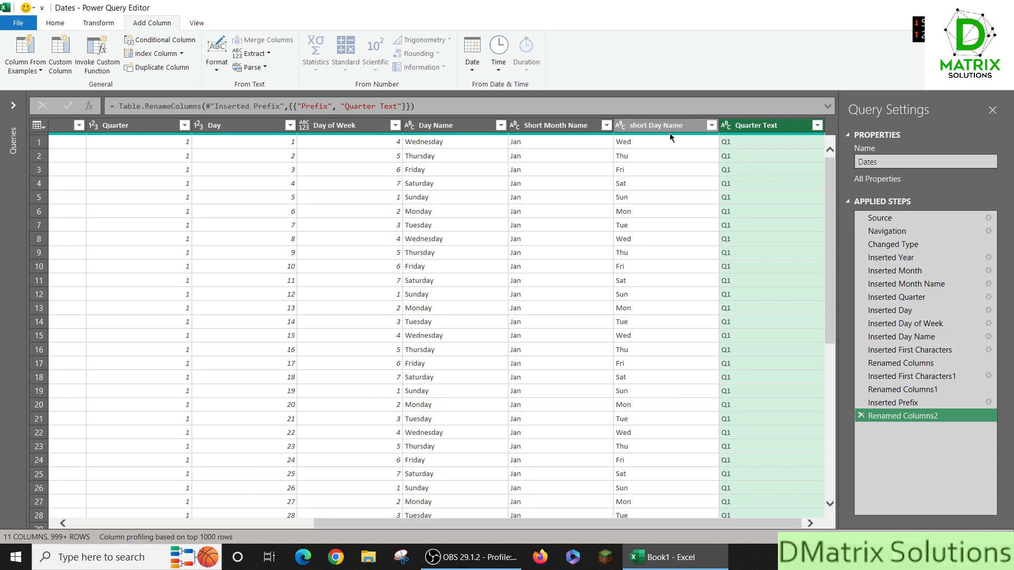
Close the query editor and load the extended Dates query into the workbook.
click(64, 24)
click(16, 71)
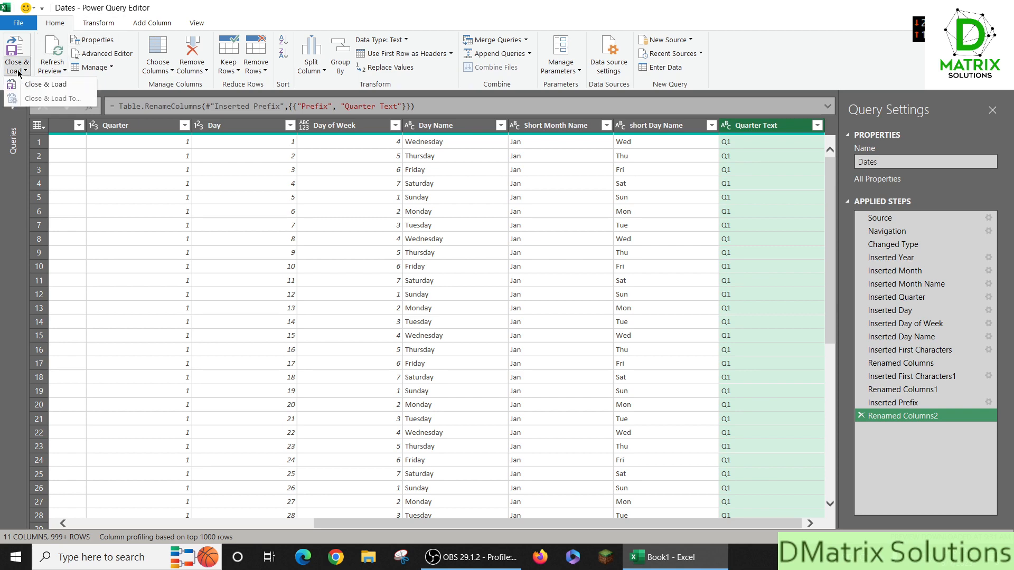
click(46, 85)
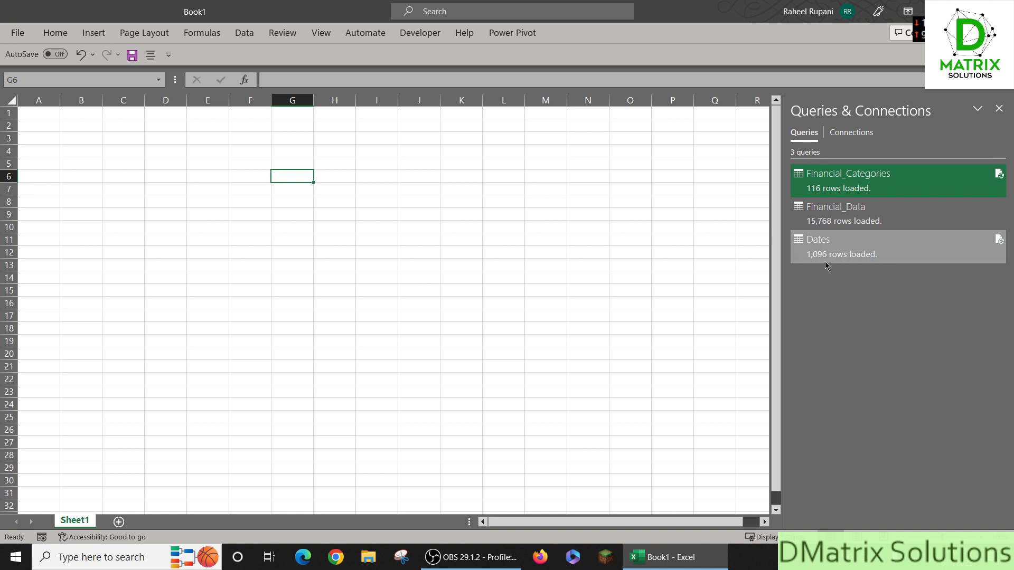
mouse_move(825, 262)
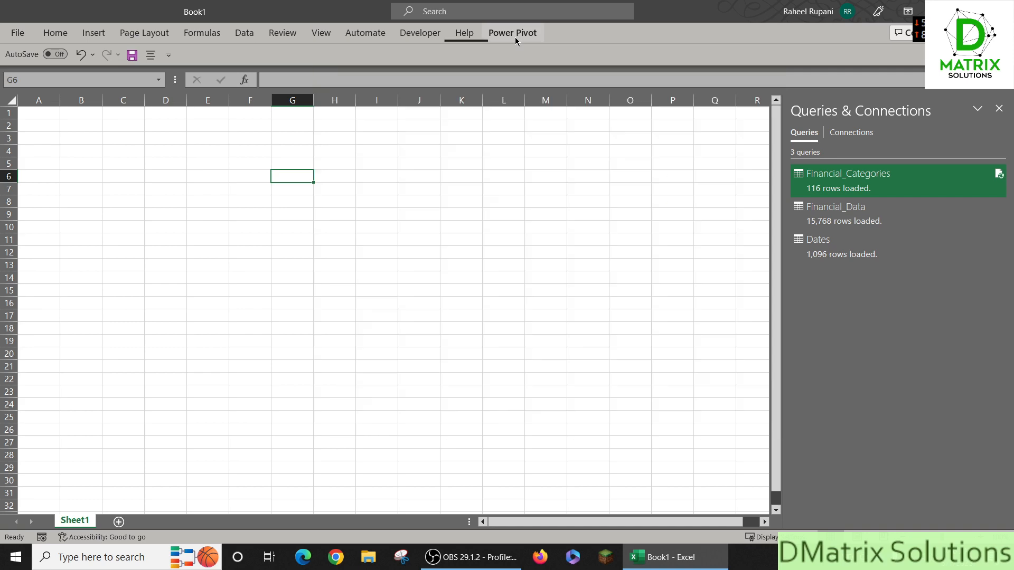
Open the Data Model in Power Pivot, show the Dates table and fit the Date column's width to its contents.
click(515, 36)
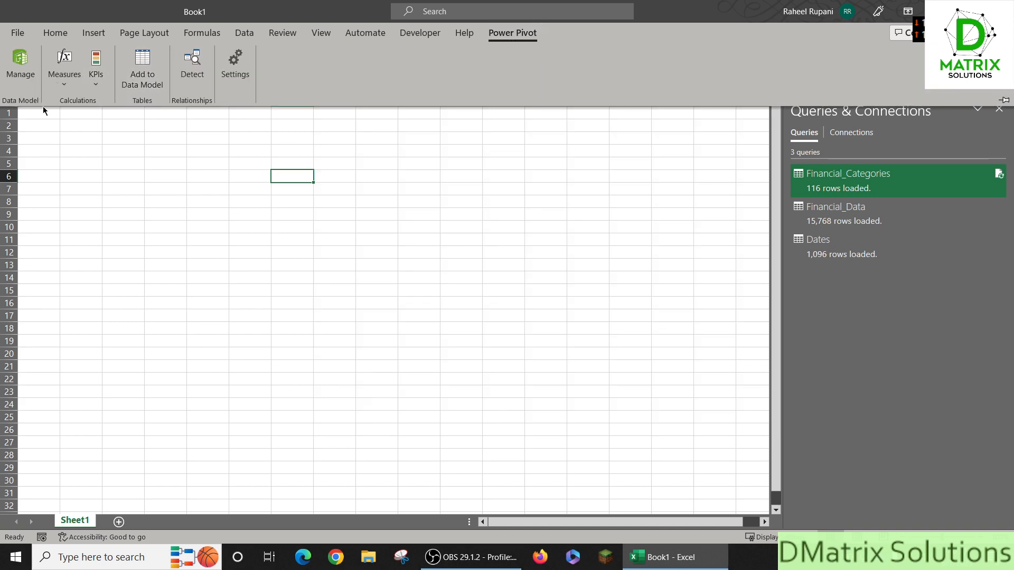
click(31, 83)
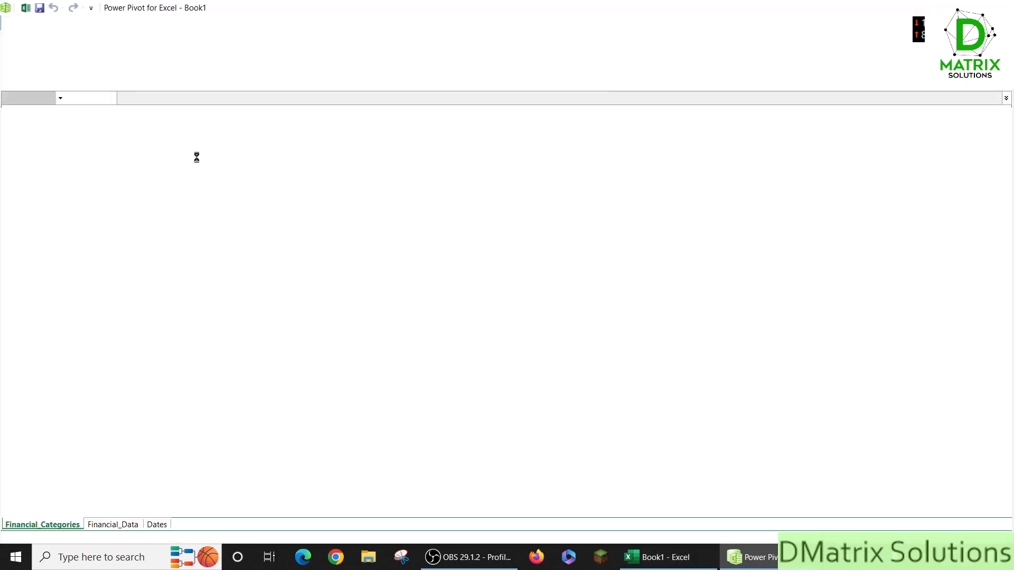
click(156, 524)
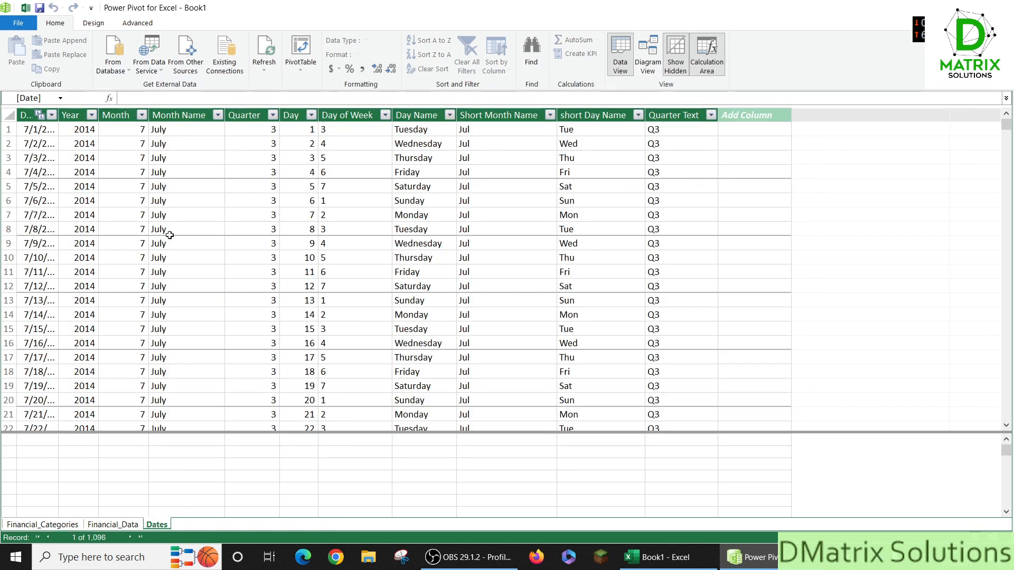
double_click(58, 115)
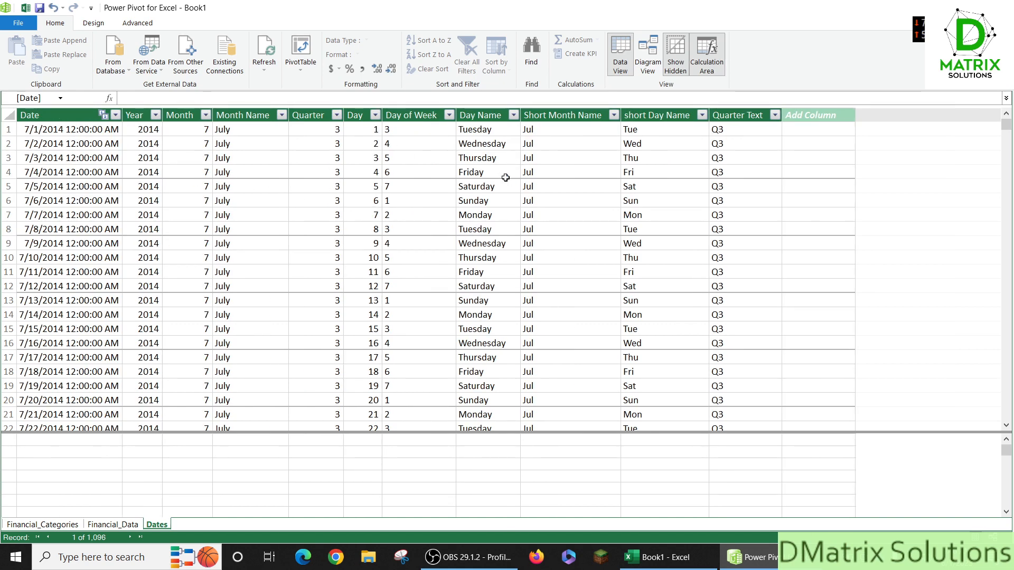
Create a PivotTable from the Data Model on the existing worksheet at cell A1 of Sheet1.
click(307, 51)
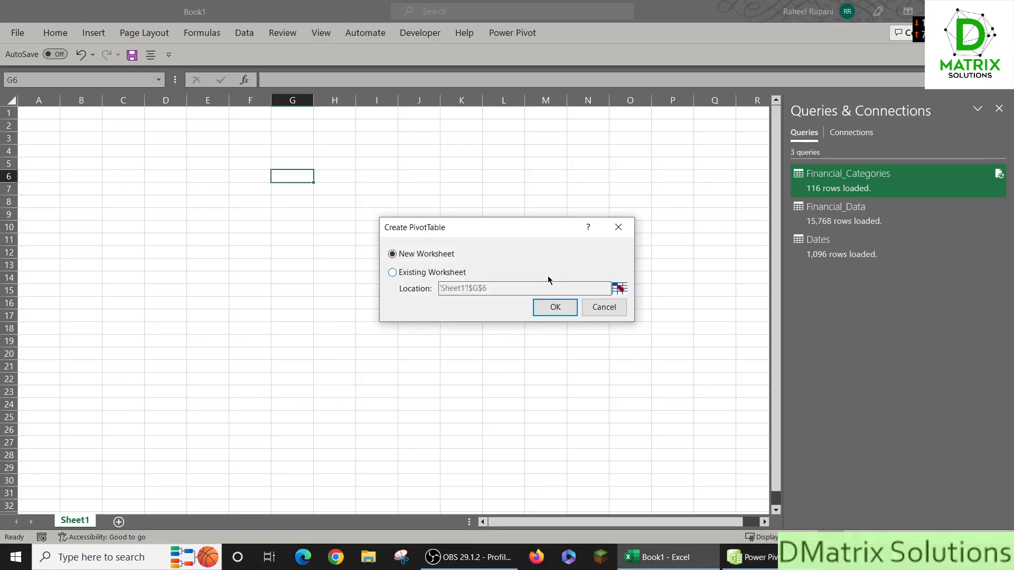
click(446, 273)
drag(484, 288, 265, 276)
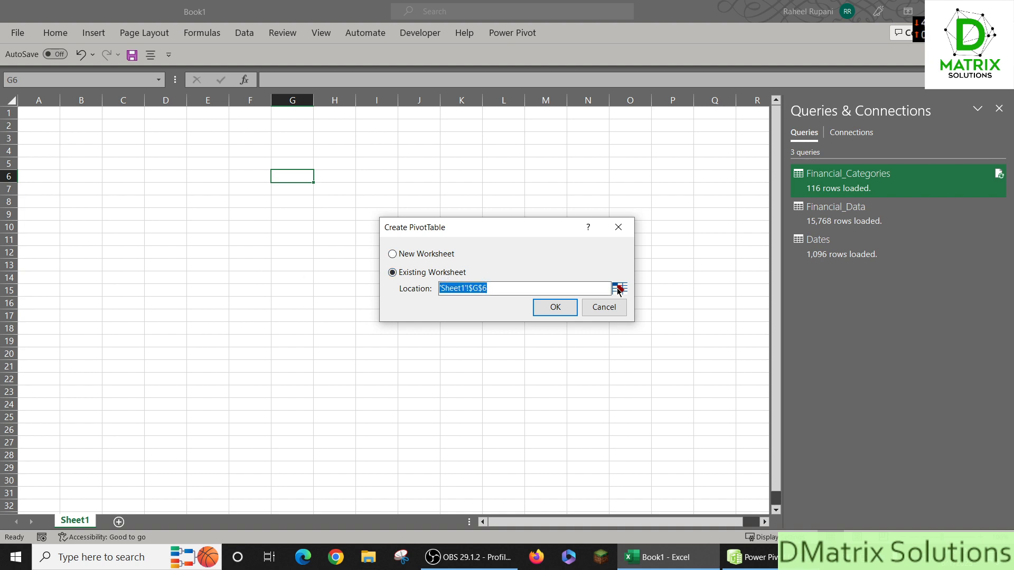
click(618, 288)
click(46, 115)
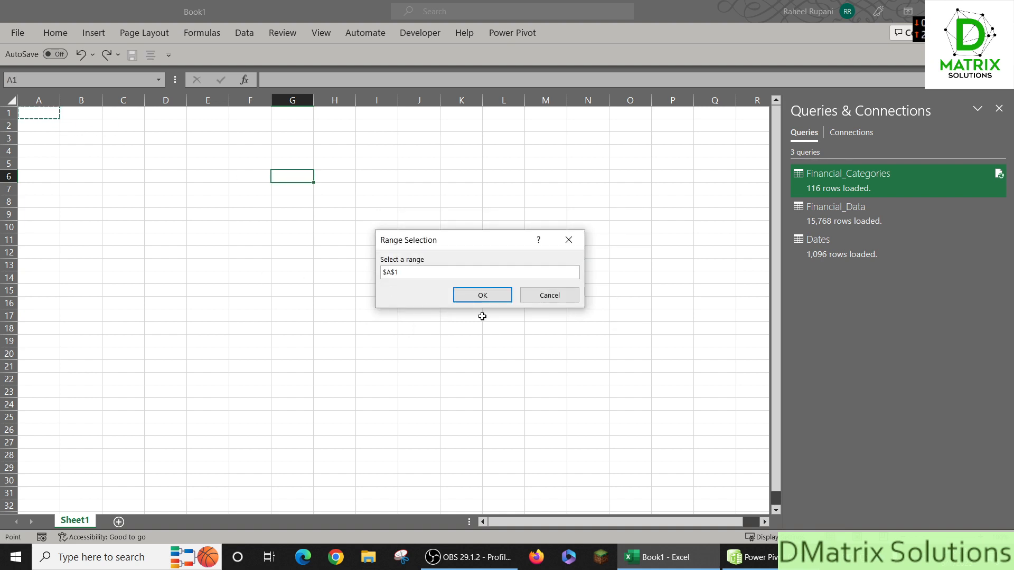
click(482, 294)
click(560, 310)
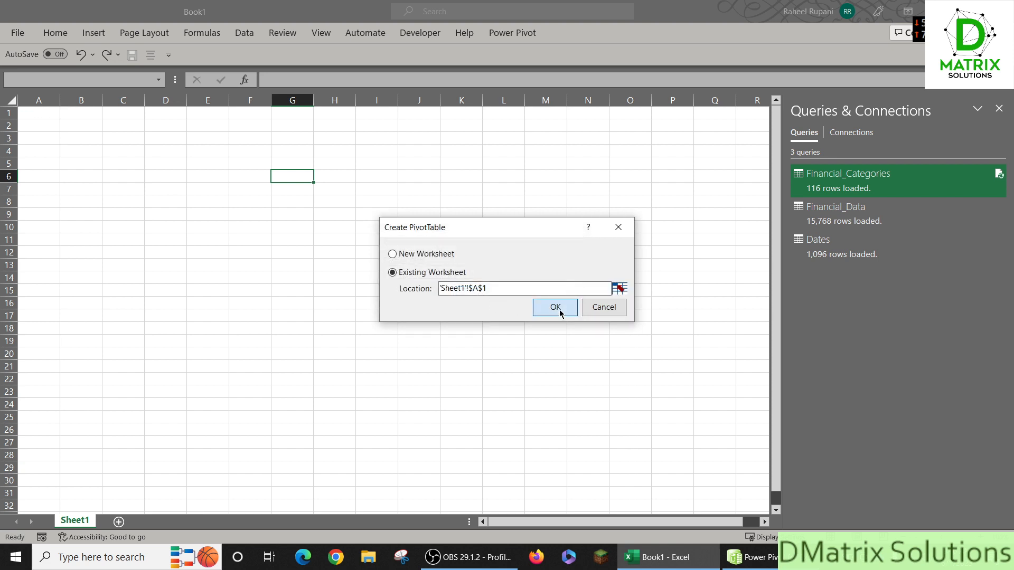
Move and enlarge the PivotTable field list, and place Year from the Dates table in the rows.
drag(454, 230, 510, 56)
drag(600, 275, 845, 520)
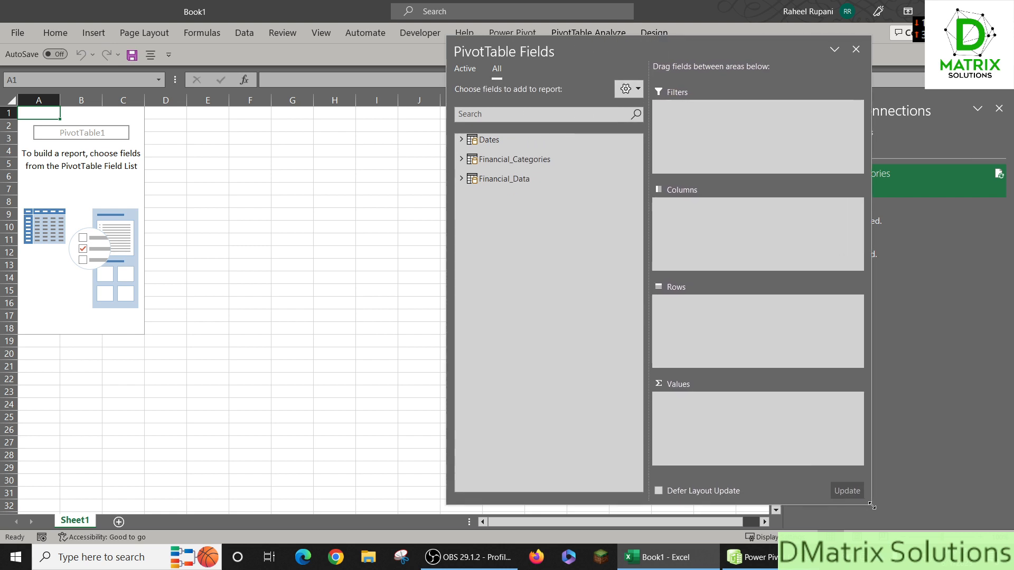
click(461, 140)
click(484, 167)
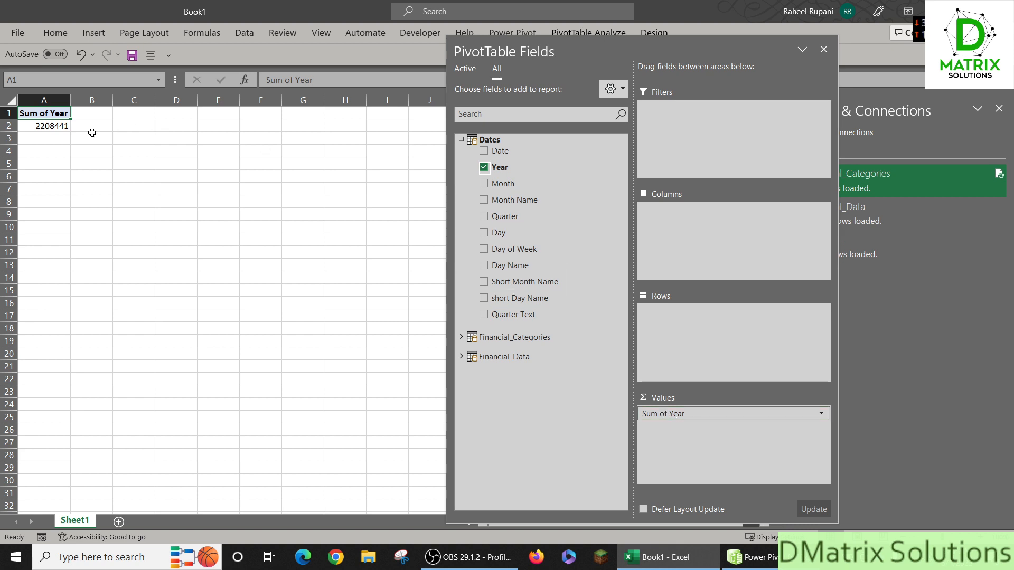
right_click(51, 125)
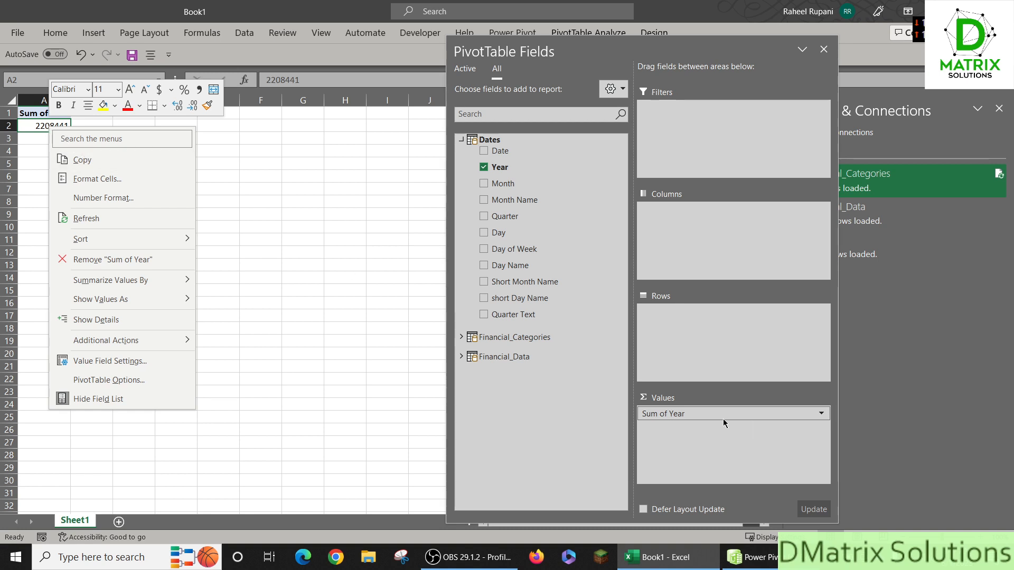
click(688, 417)
click(677, 415)
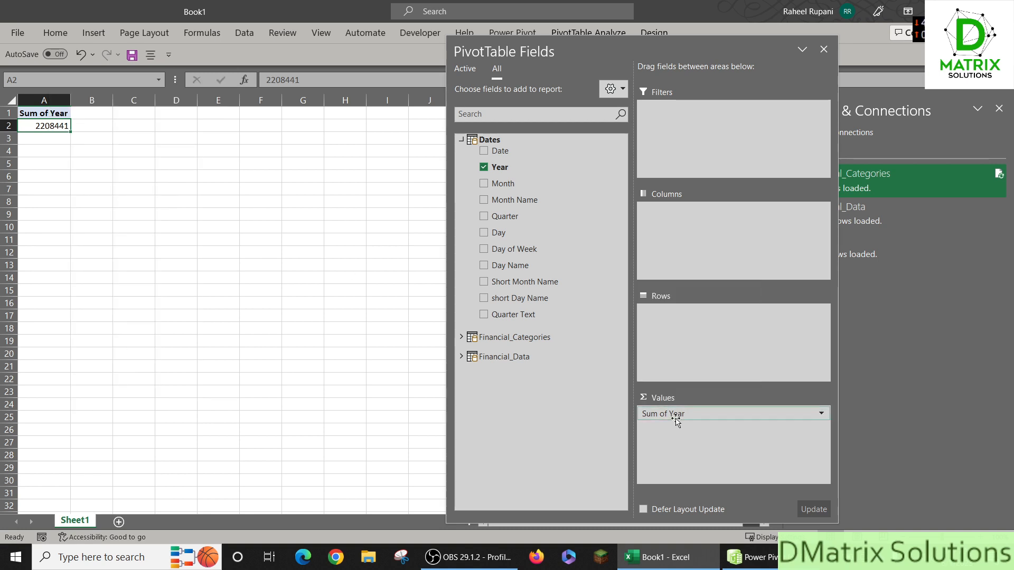
drag(678, 417, 679, 332)
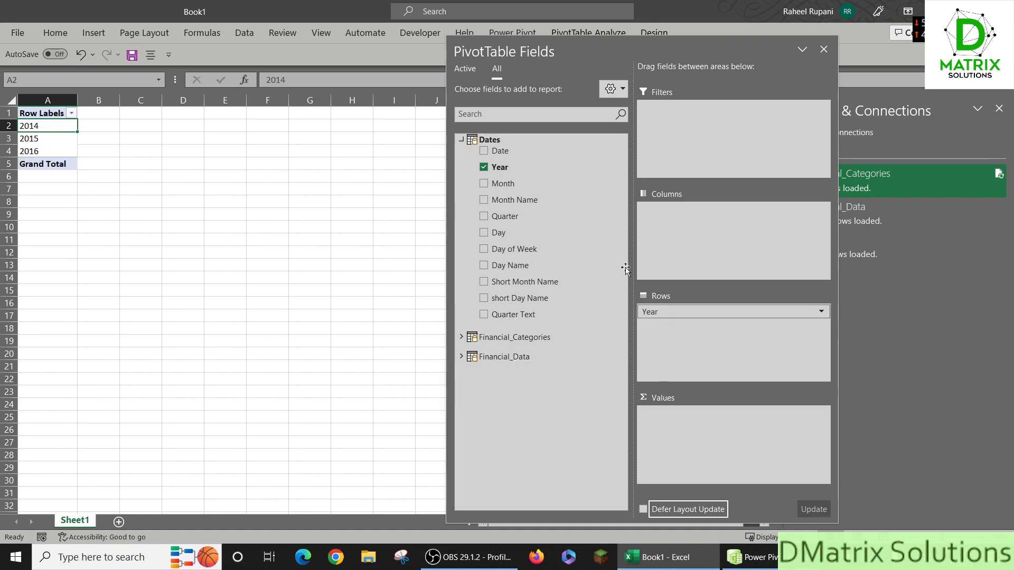
Add Amount from Financial_Data as the PivotTable's values and Actual/Budget as its columns.
click(461, 356)
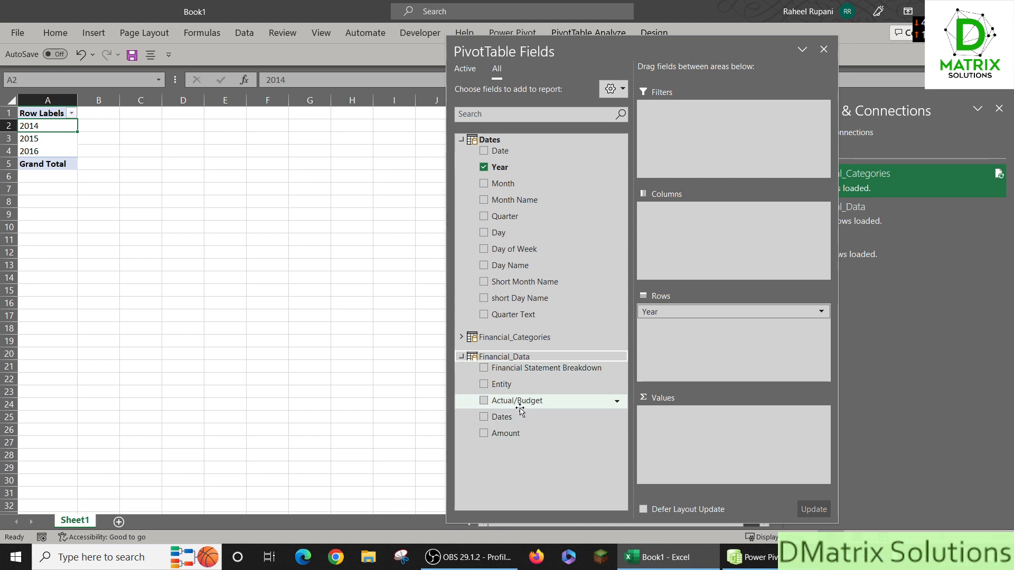
drag(522, 432, 729, 449)
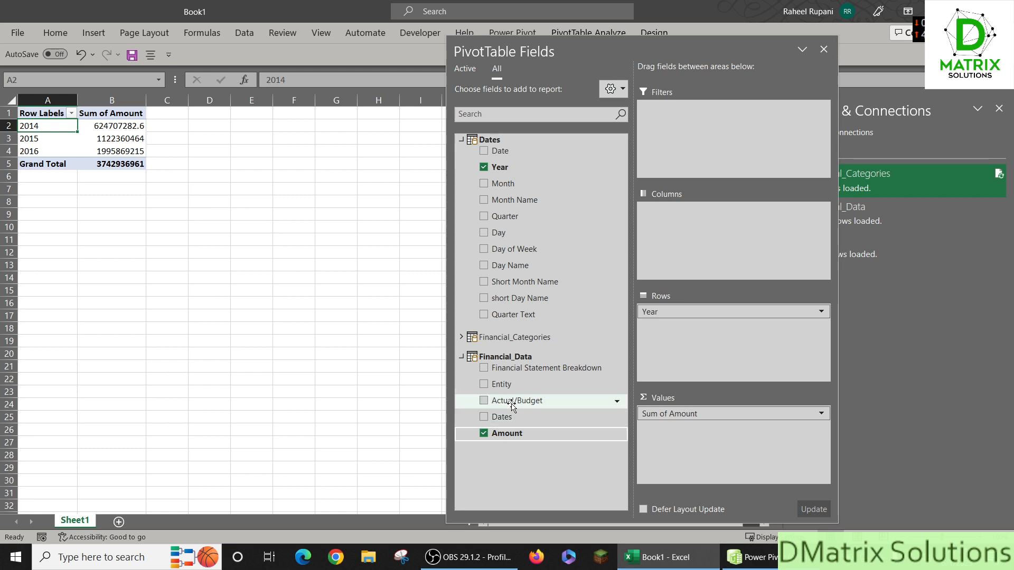
drag(511, 407, 691, 248)
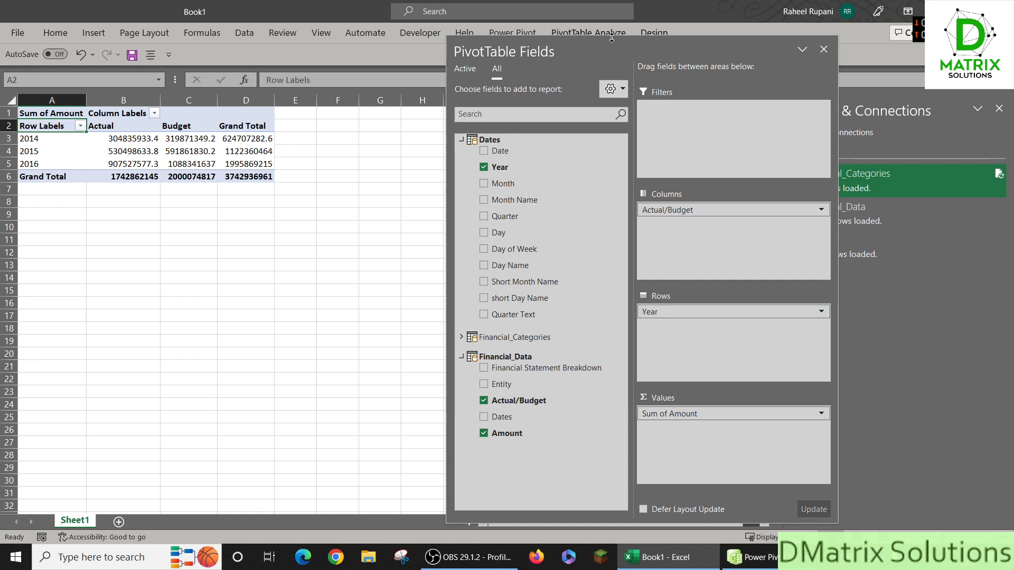
drag(613, 39, 613, 9)
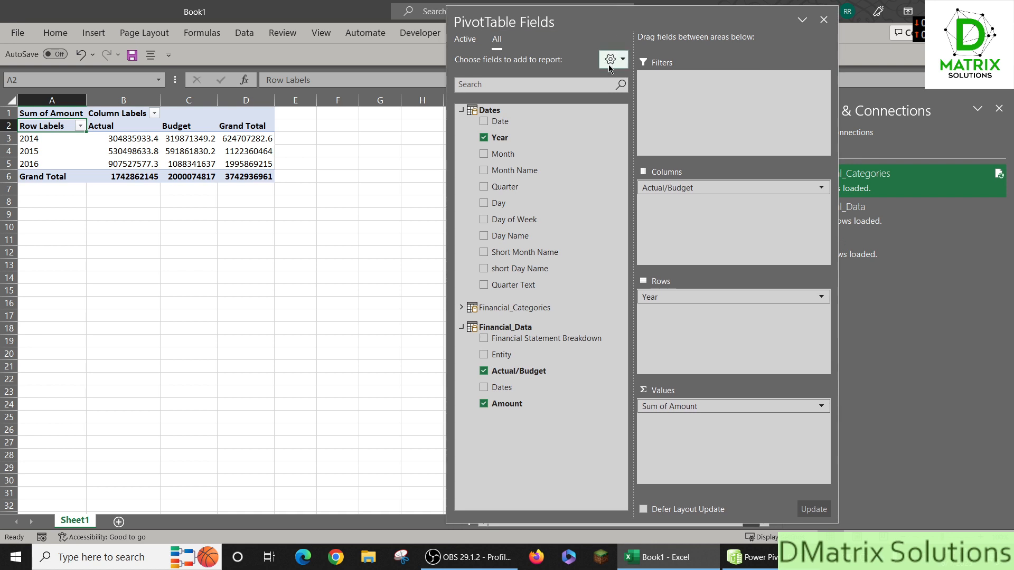